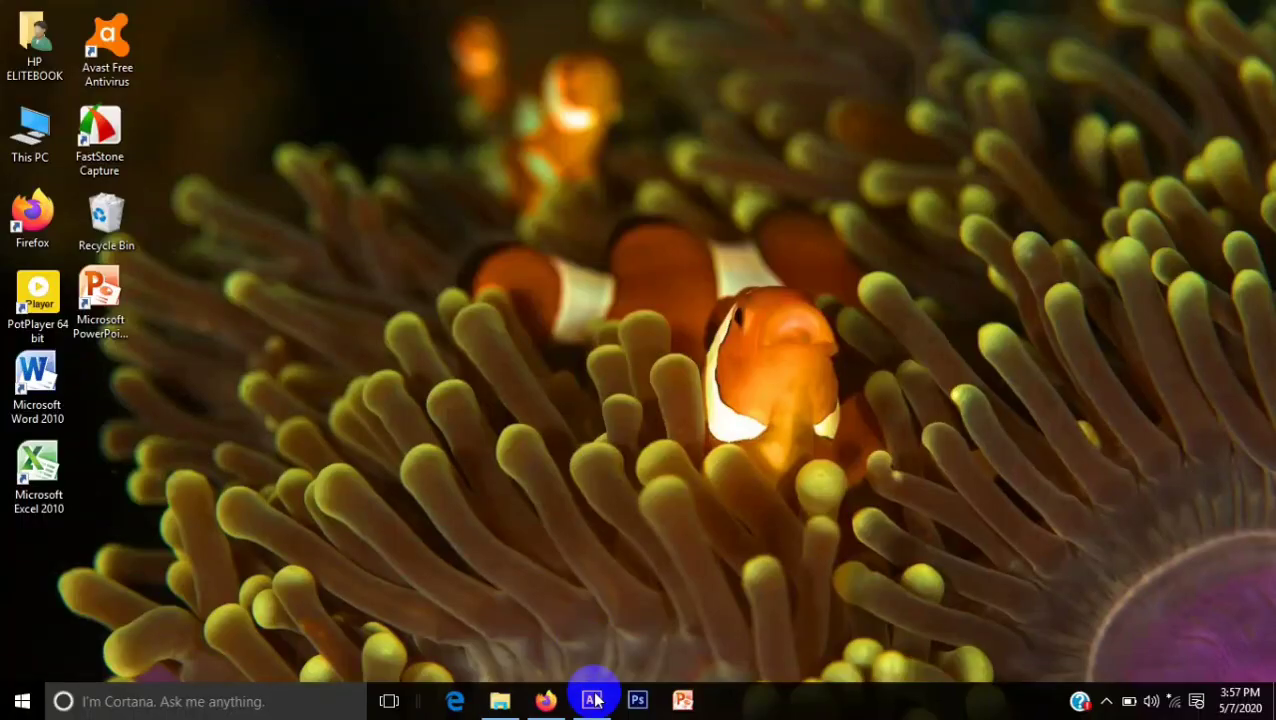
Leave the finished banner preview and return to the working Illustrator document.
click(592, 697)
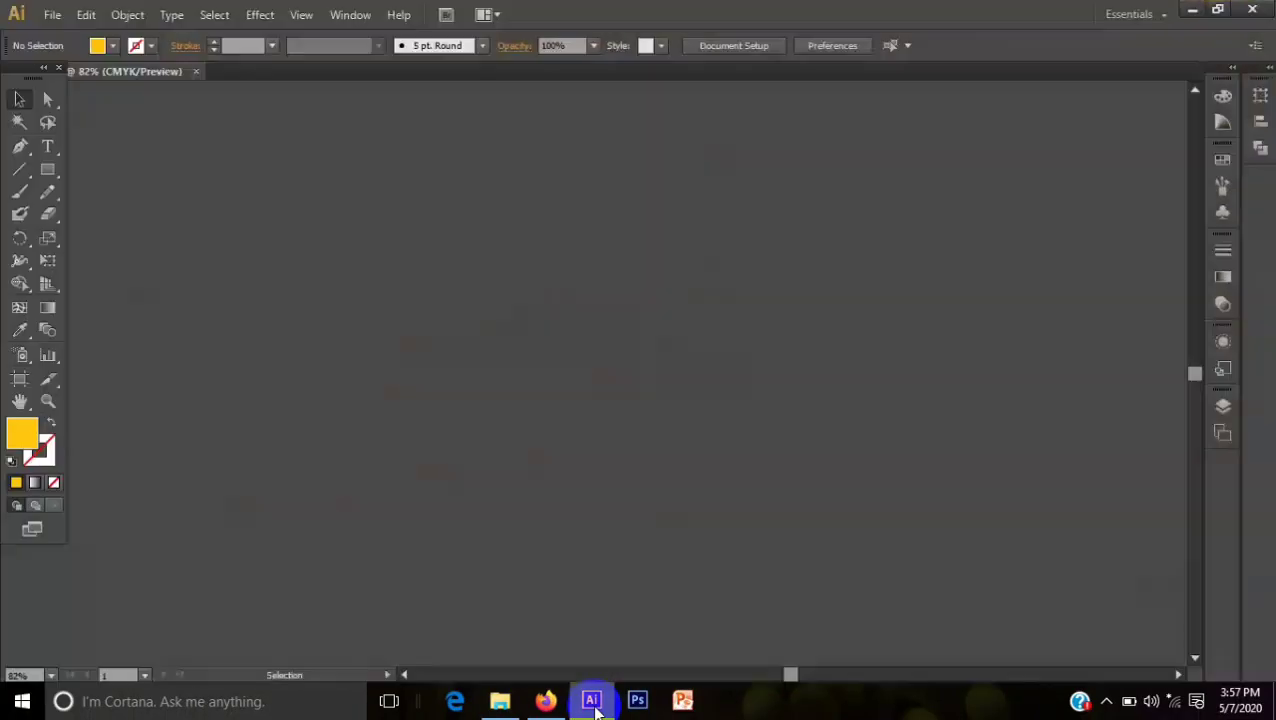
Draw the large yellow square banner background and move it up slightly.
drag(48, 170, 108, 170)
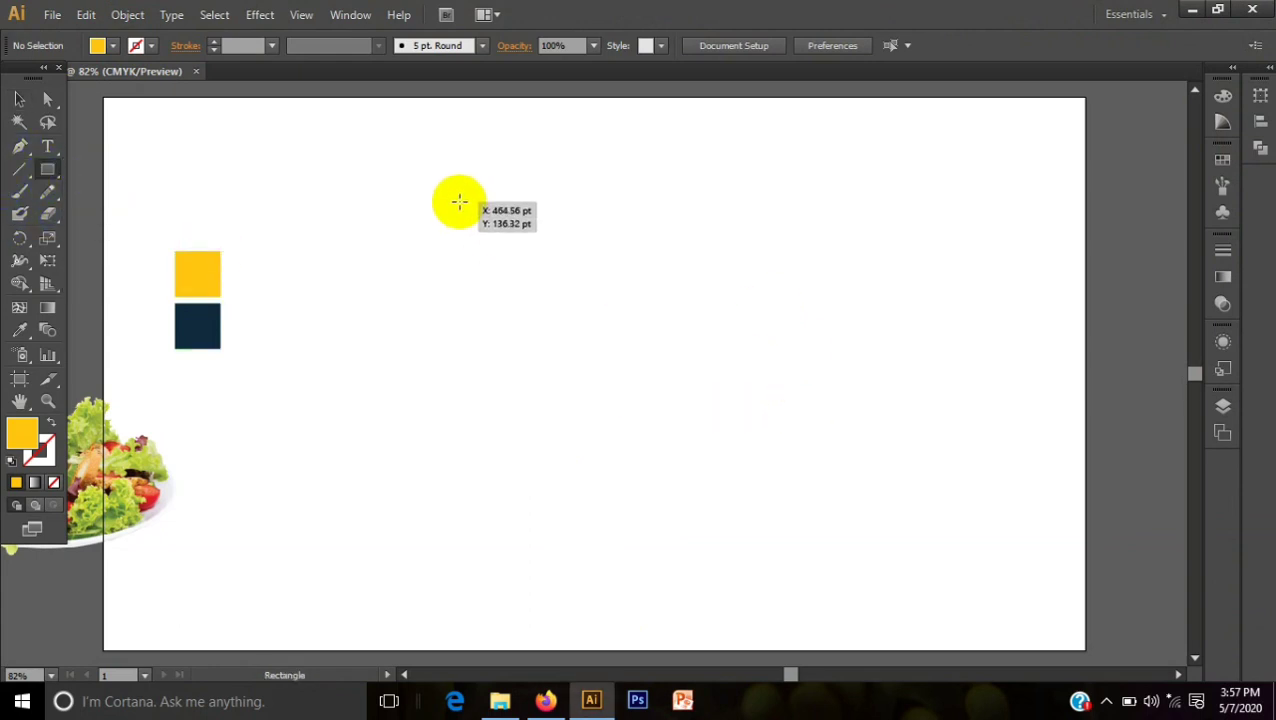
mouse_move(460, 201)
mouse_down()
mouse_move(853, 513)
mouse_move(907, 594)
mouse_up()
click(19, 99)
drag(612, 453, 621, 420)
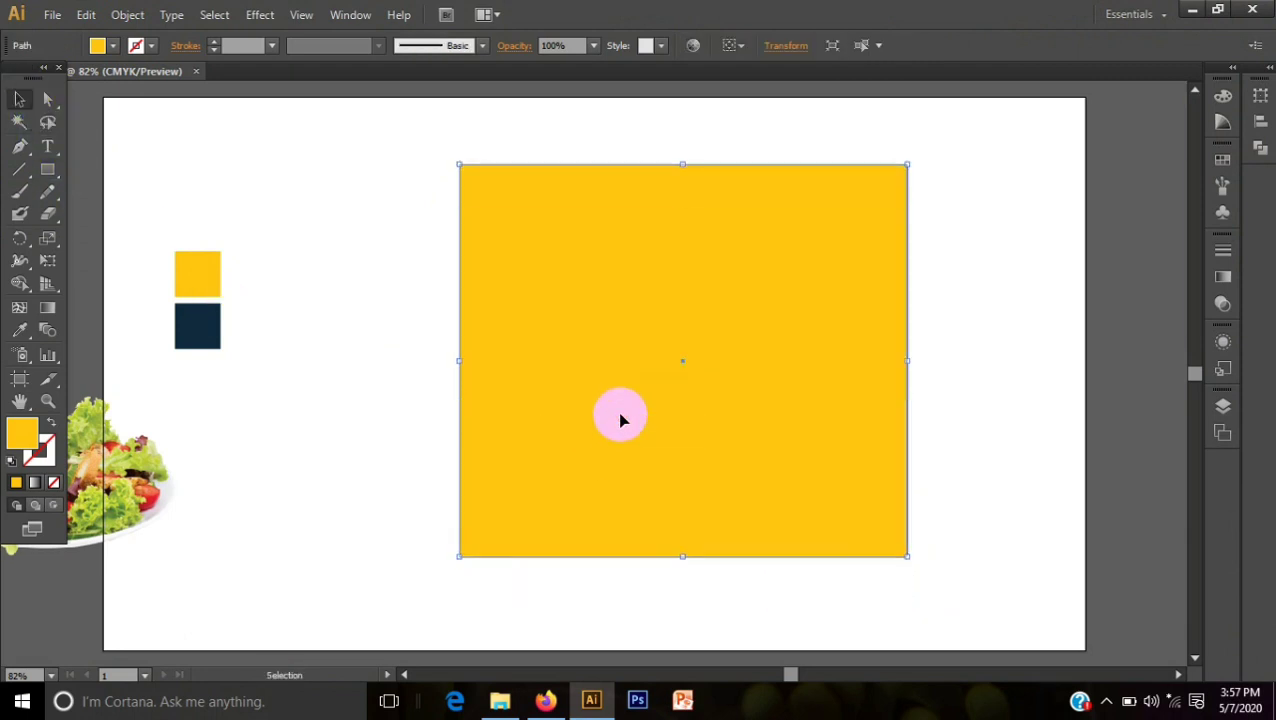
click(267, 338)
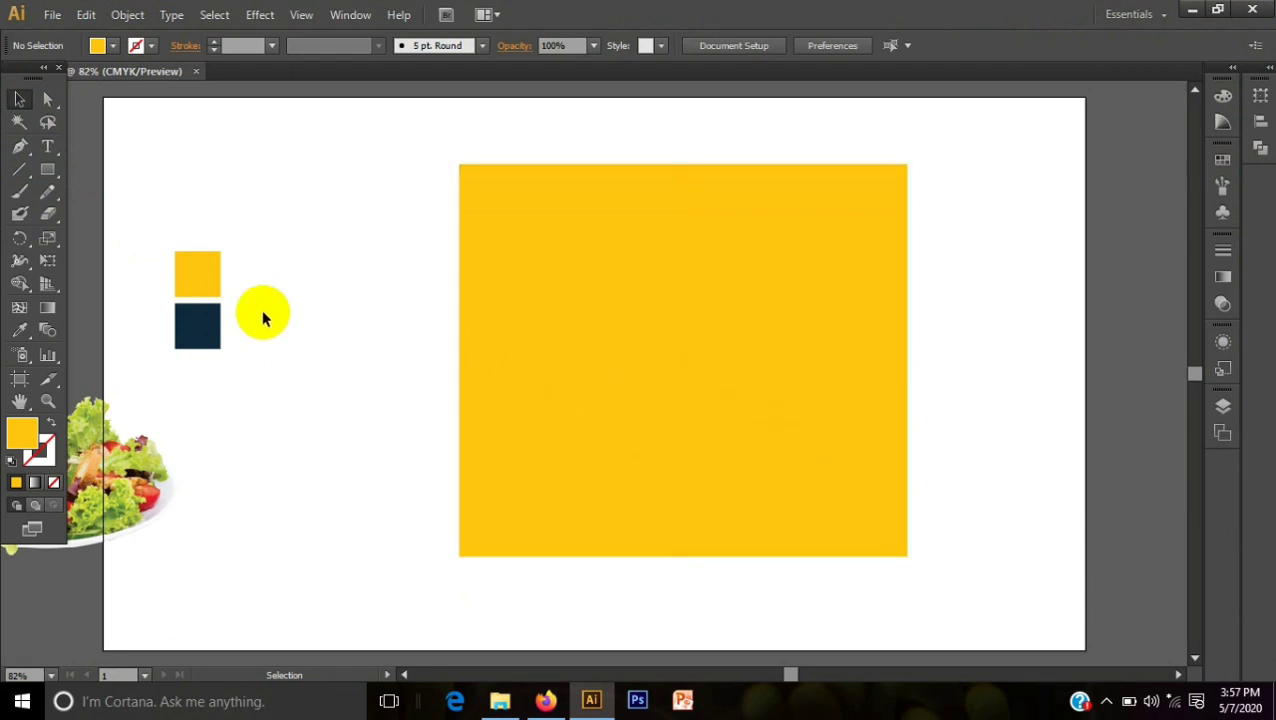
Cover the square's left half with a rectangle filled navy using the Eyedropper.
drag(50, 166, 115, 168)
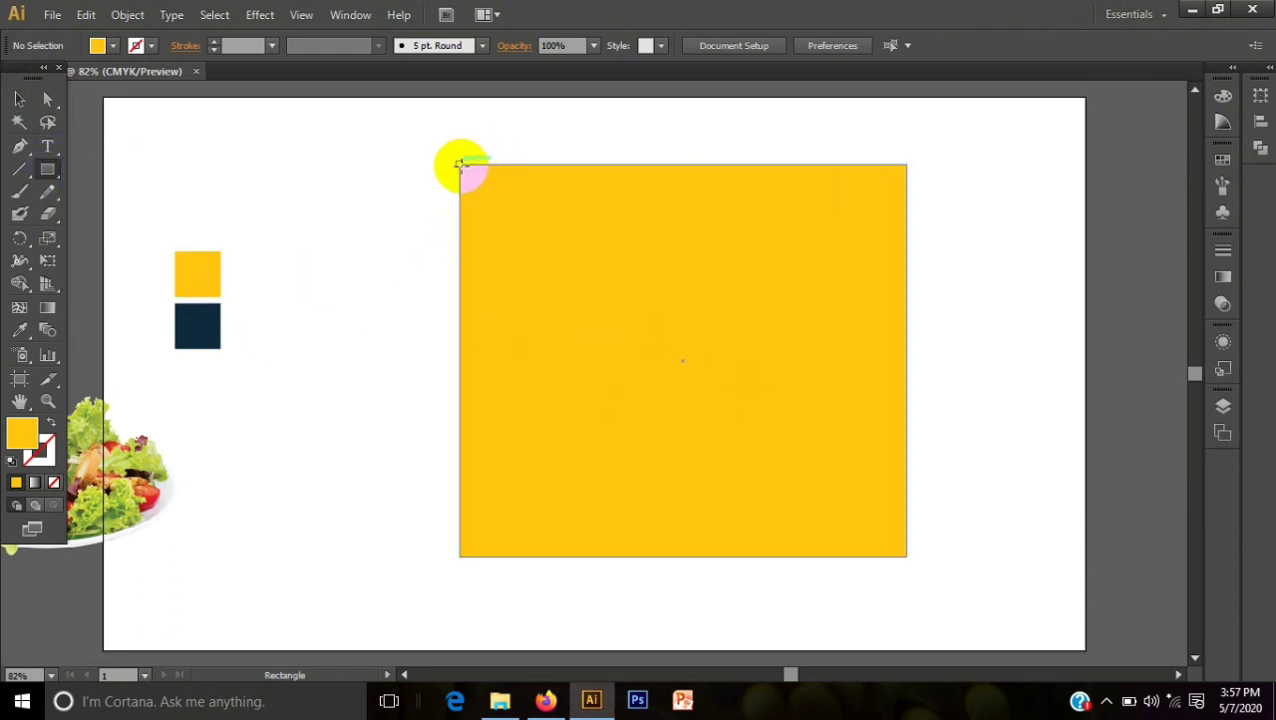
mouse_move(457, 166)
mouse_down()
mouse_move(708, 556)
mouse_move(695, 557)
mouse_up()
click(20, 100)
click(20, 330)
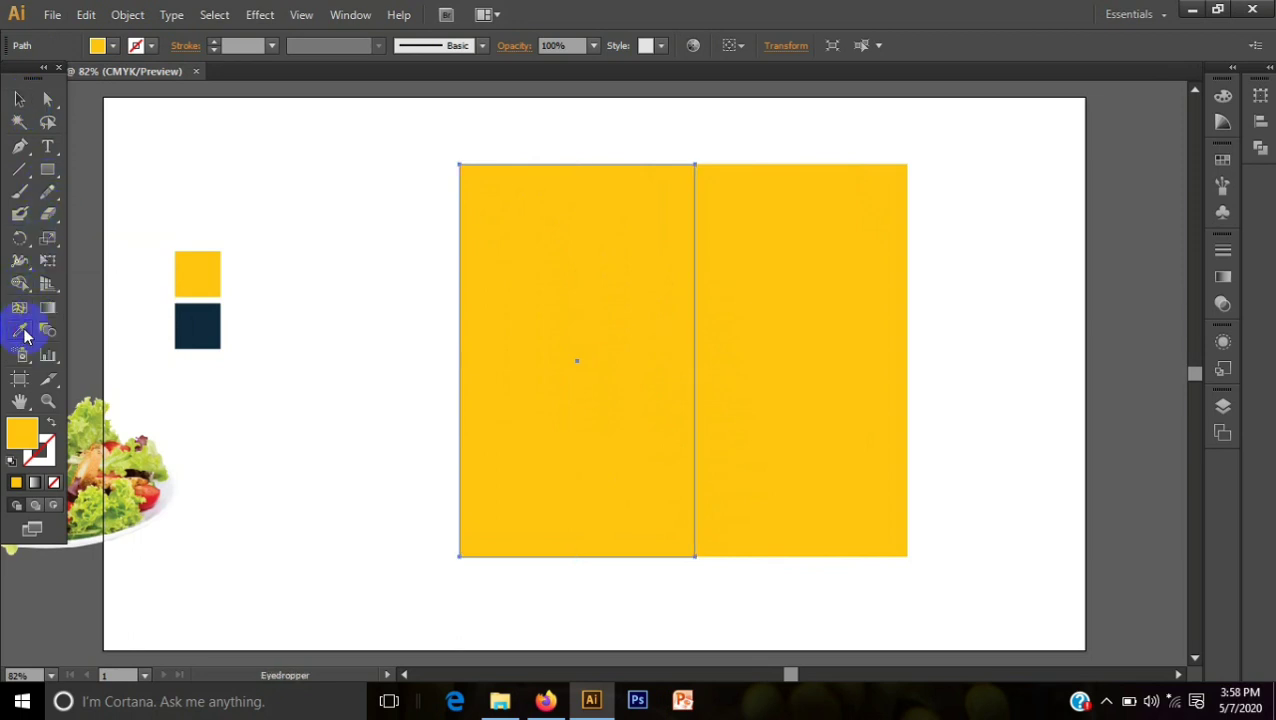
click(200, 325)
click(20, 100)
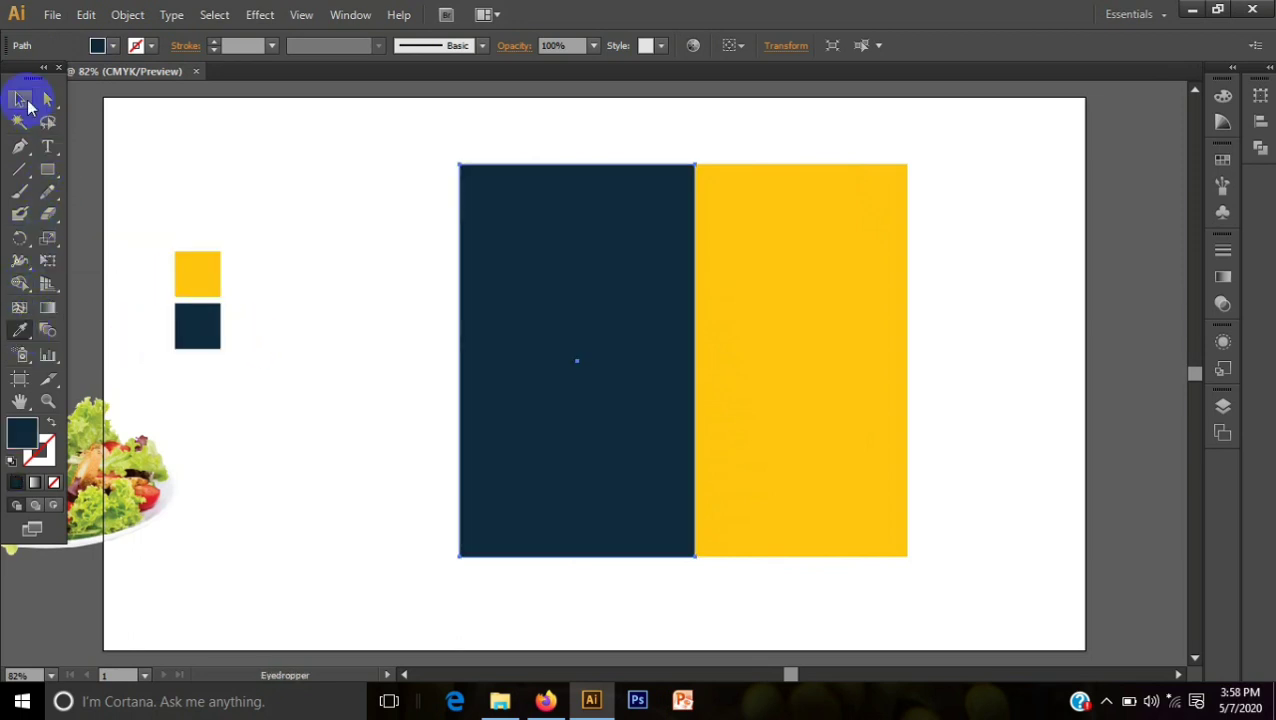
click(171, 160)
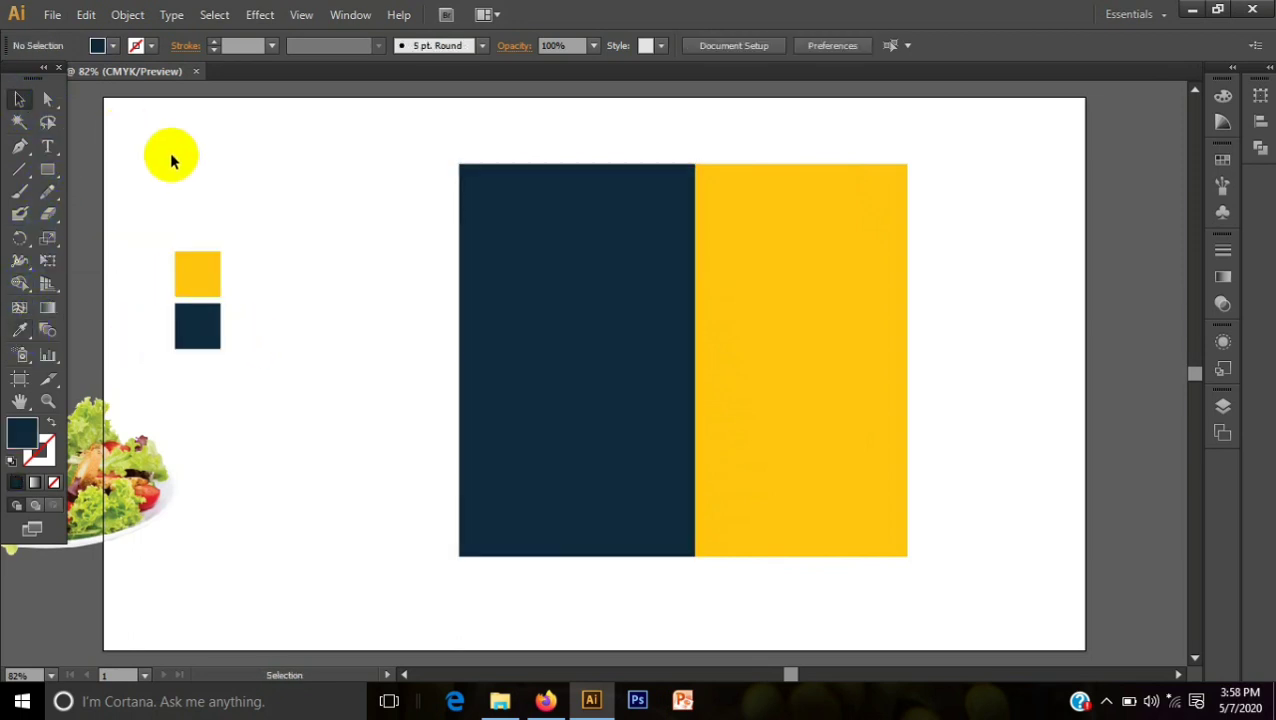
click(152, 460)
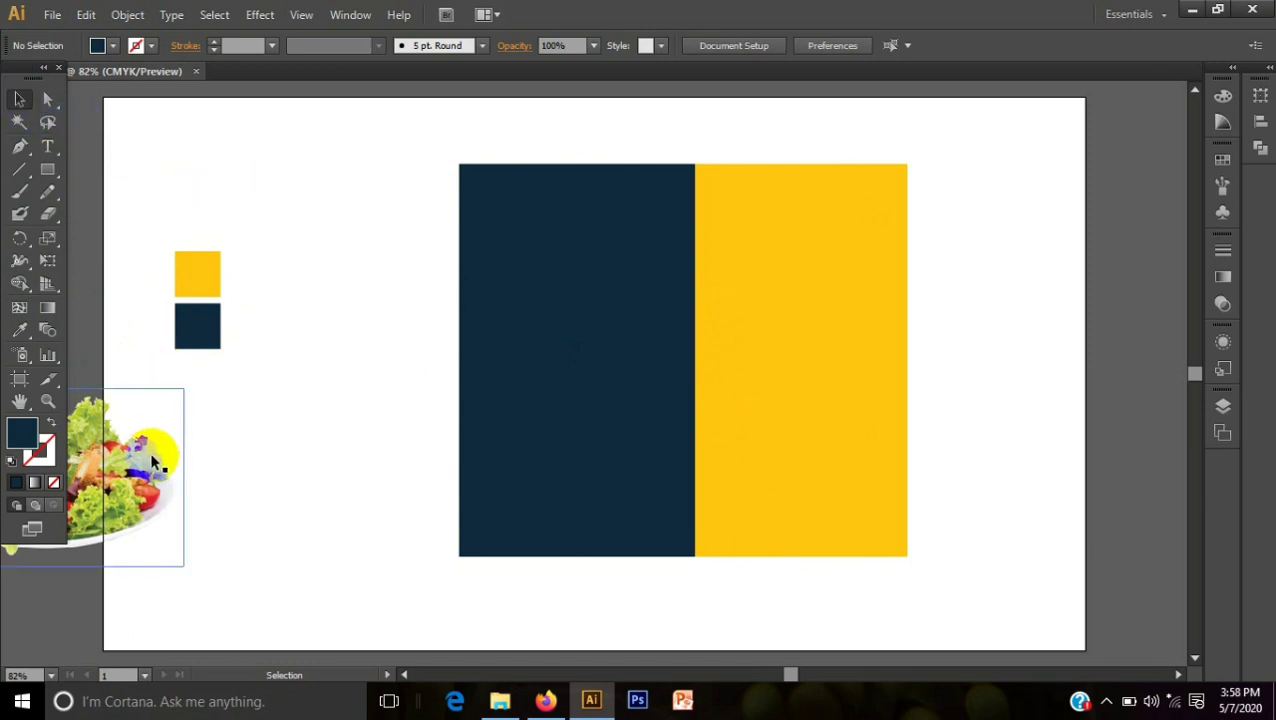
Move the salad photo onto the banner, bring it to front, and nudge it right and up.
drag(135, 462, 782, 358)
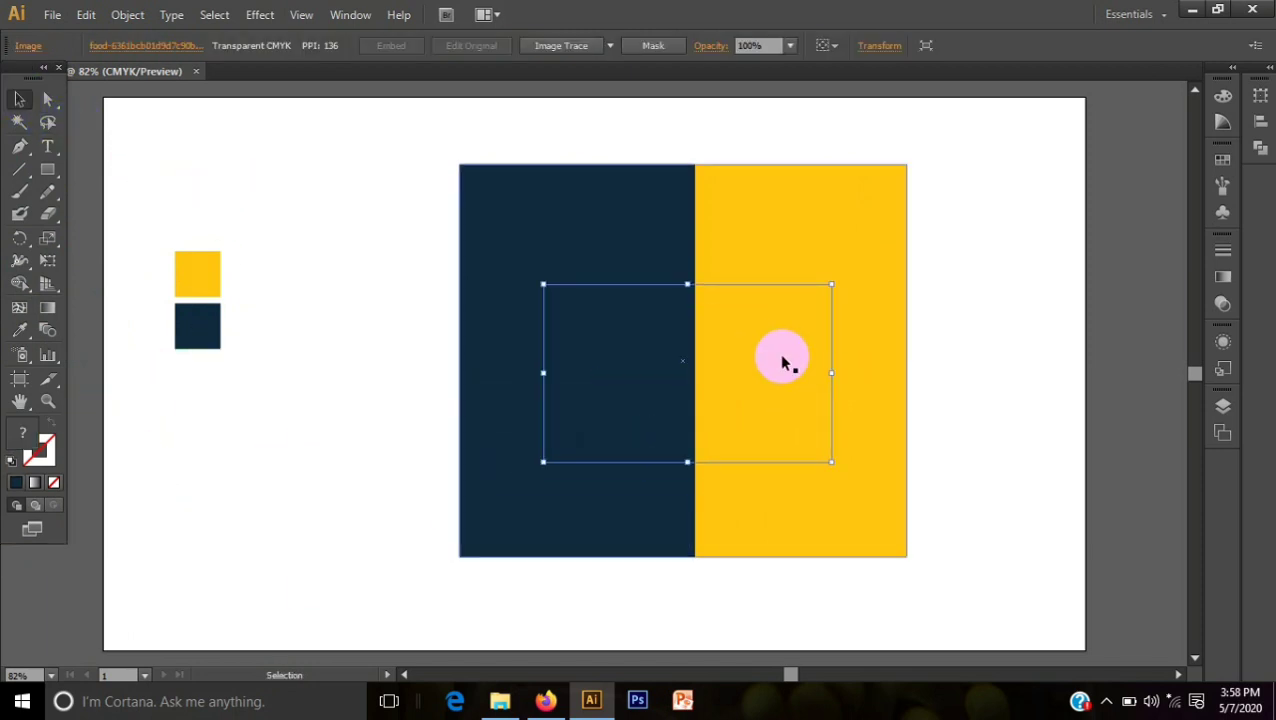
right_click(782, 358)
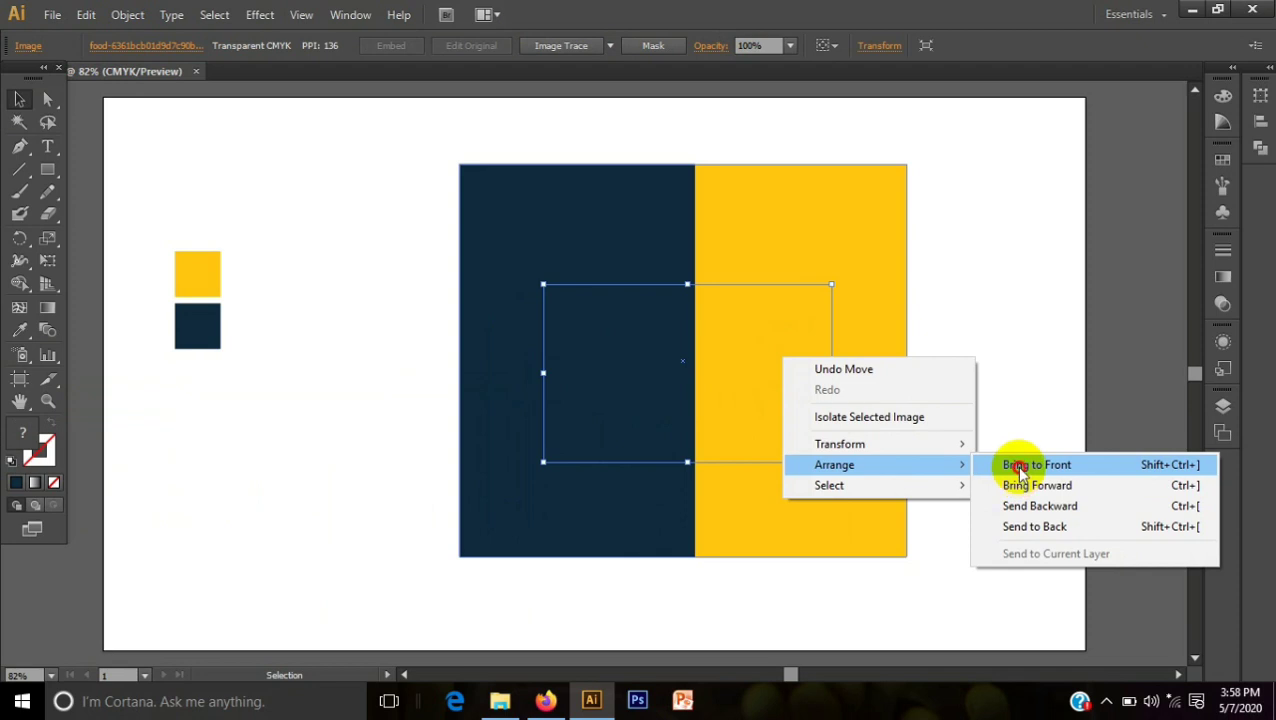
mouse_move(834, 465)
click(1017, 464)
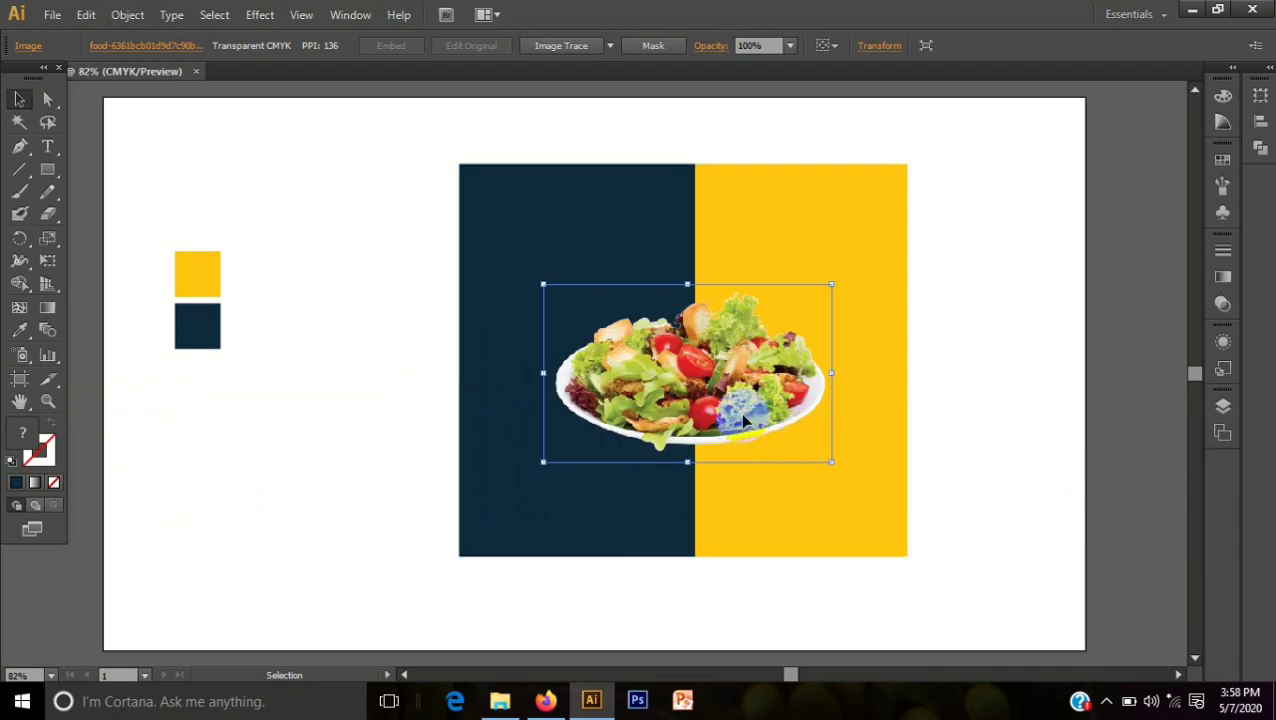
key(shift+Right)
key(shift+Right)
key(shift+Right)
key(shift+Right)
key(Right)
key(Right)
key(Right)
key(Right)
key(Right)
key(Right)
key(Right)
key(Right)
key(Right)
key(Right)
key(Right)
key(Right)
key(Right)
key(Up)
key(Up)
key(Up)
key(Up)
key(Up)
key(Up)
key(Up)
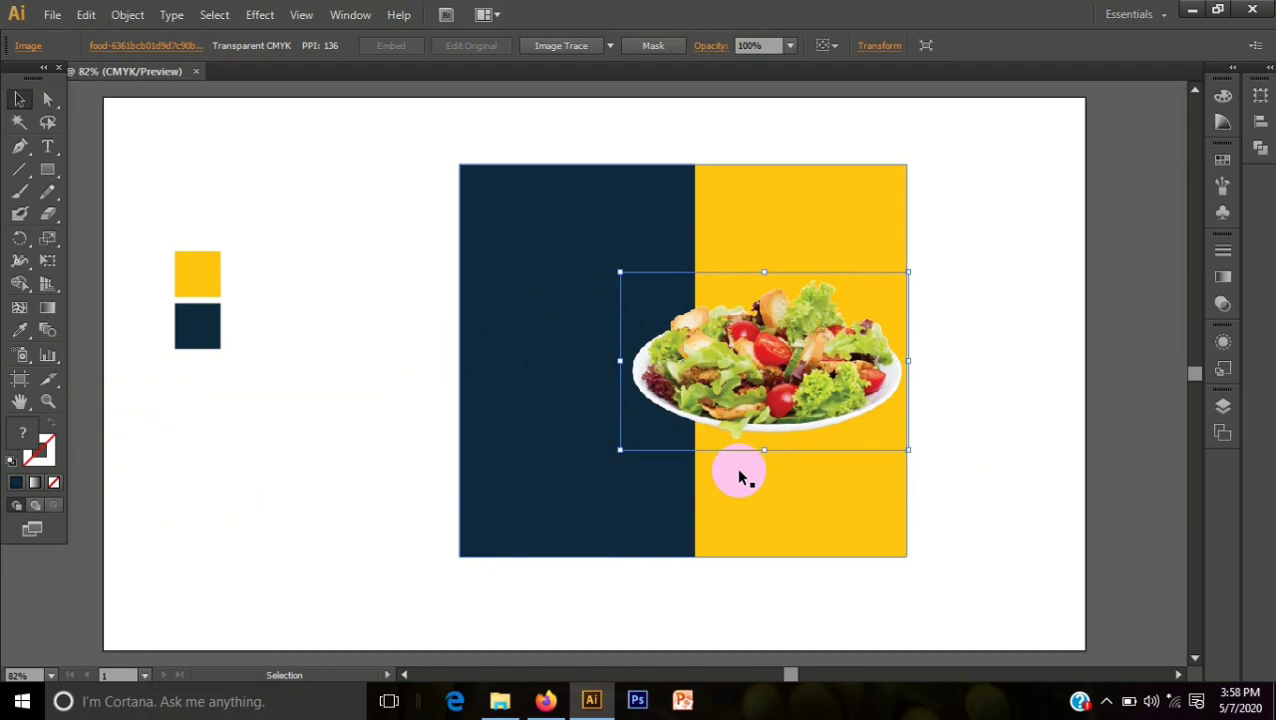
click(722, 615)
Draw a circle over the salad with no fill and a white outline.
drag(47, 169, 90, 213)
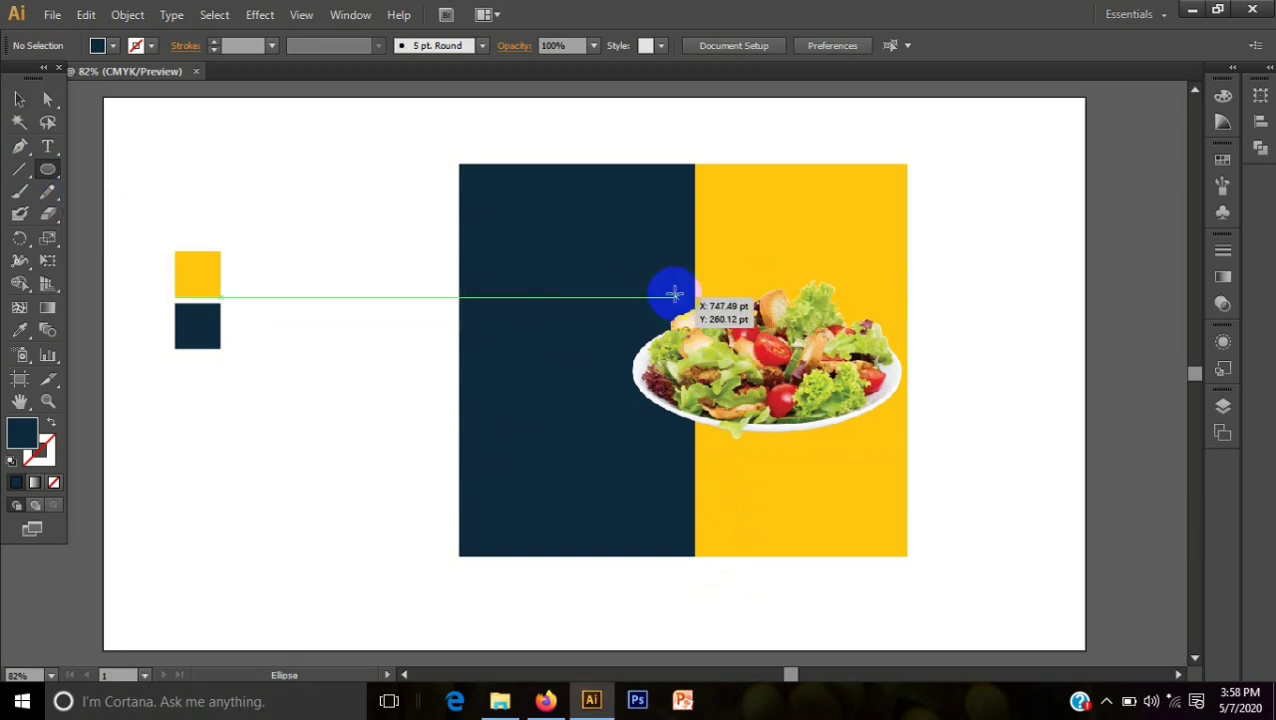
mouse_move(668, 289)
mouse_down()
mouse_move(943, 537)
mouse_move(924, 517)
mouse_up()
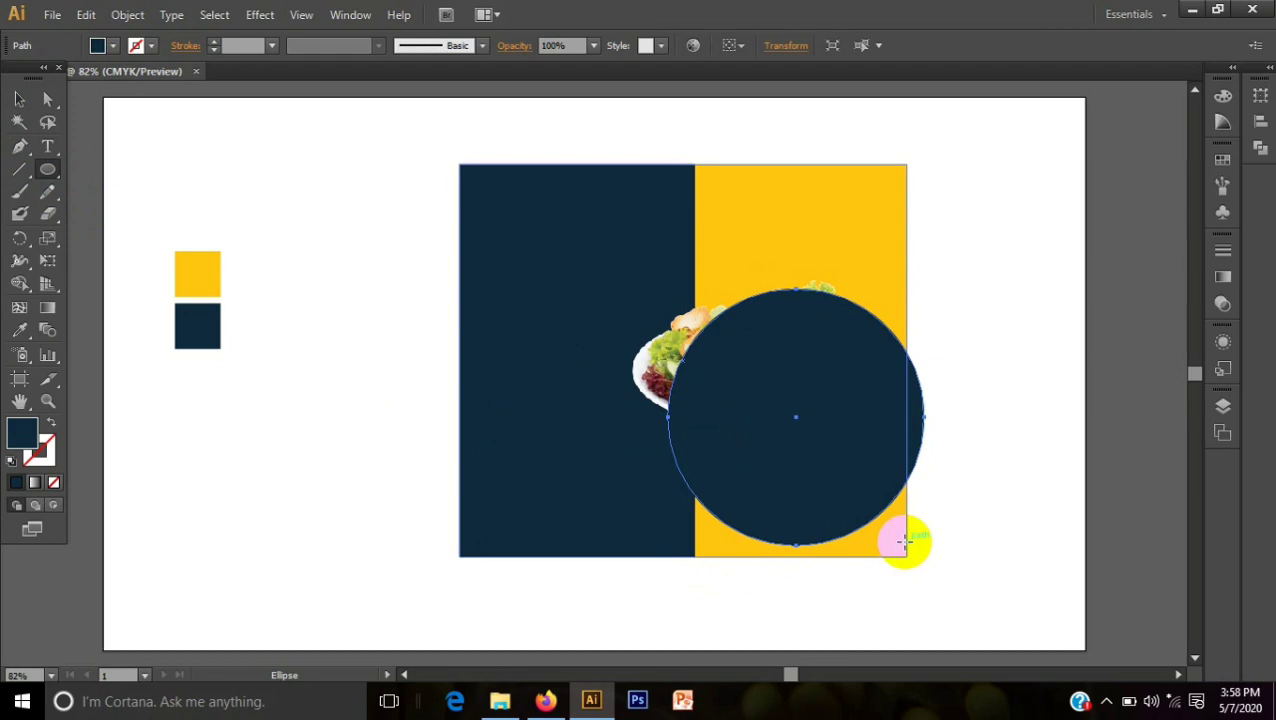
click(104, 48)
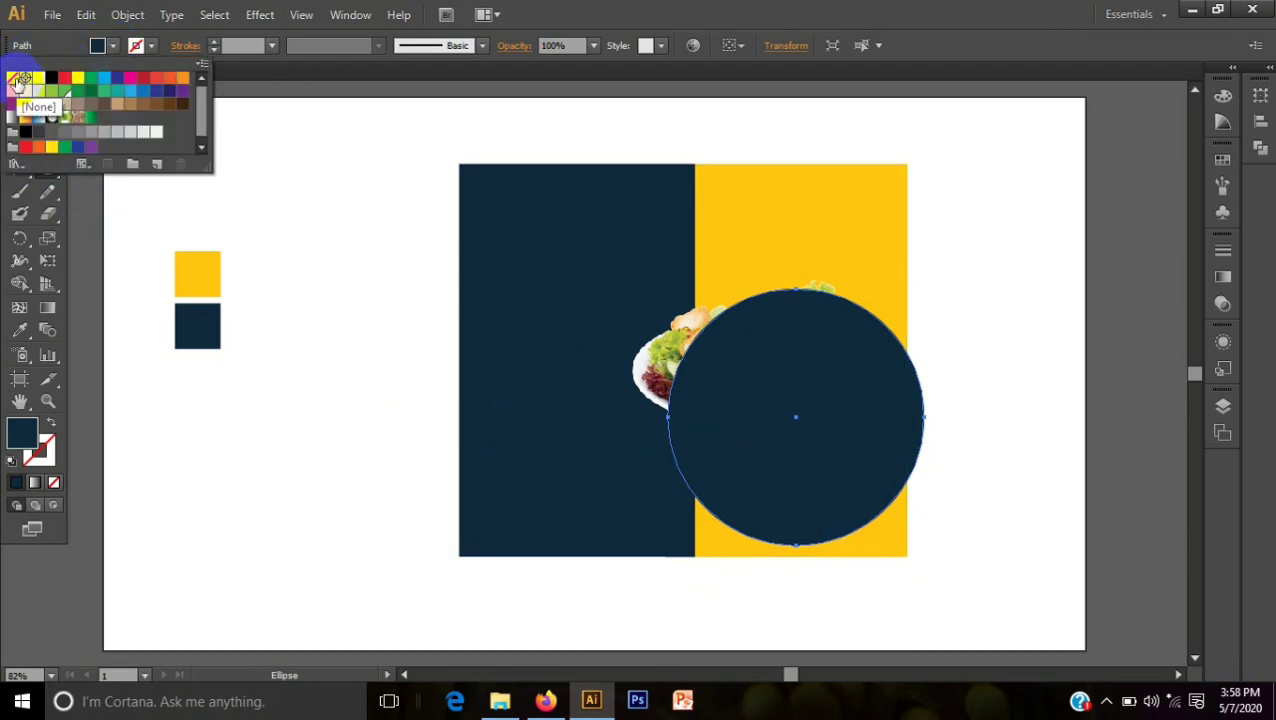
click(12, 78)
click(155, 46)
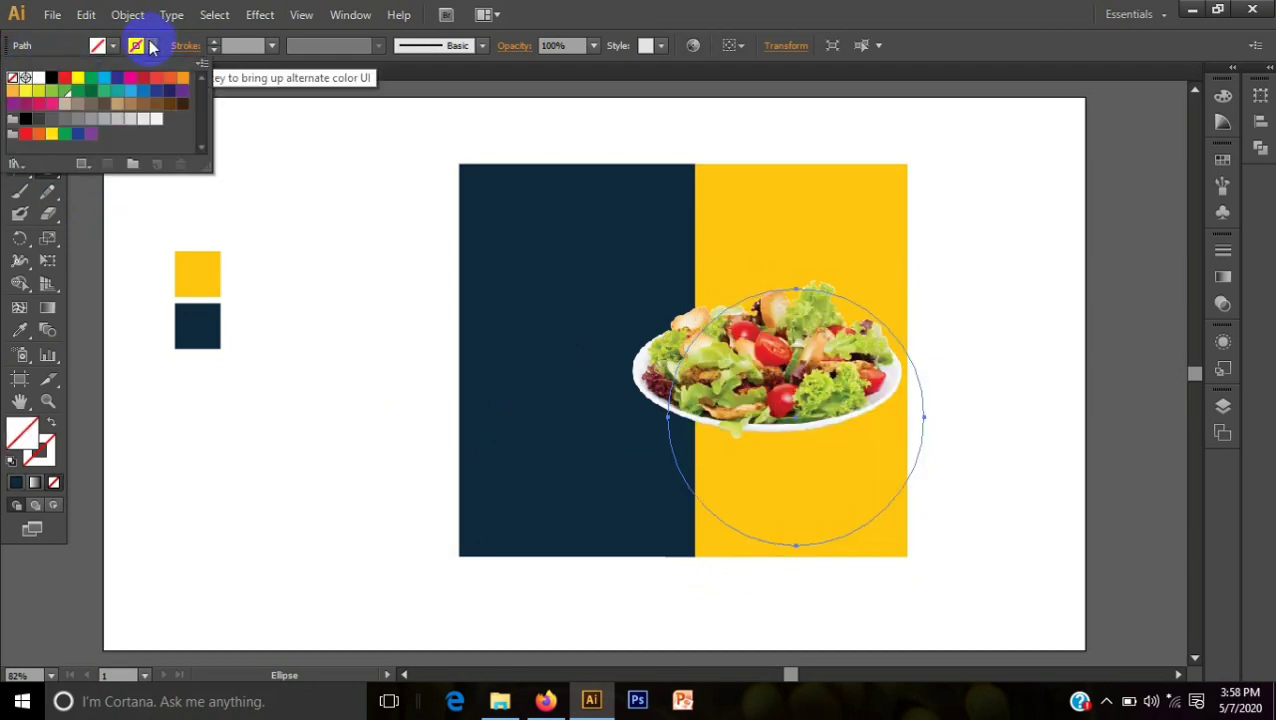
click(27, 78)
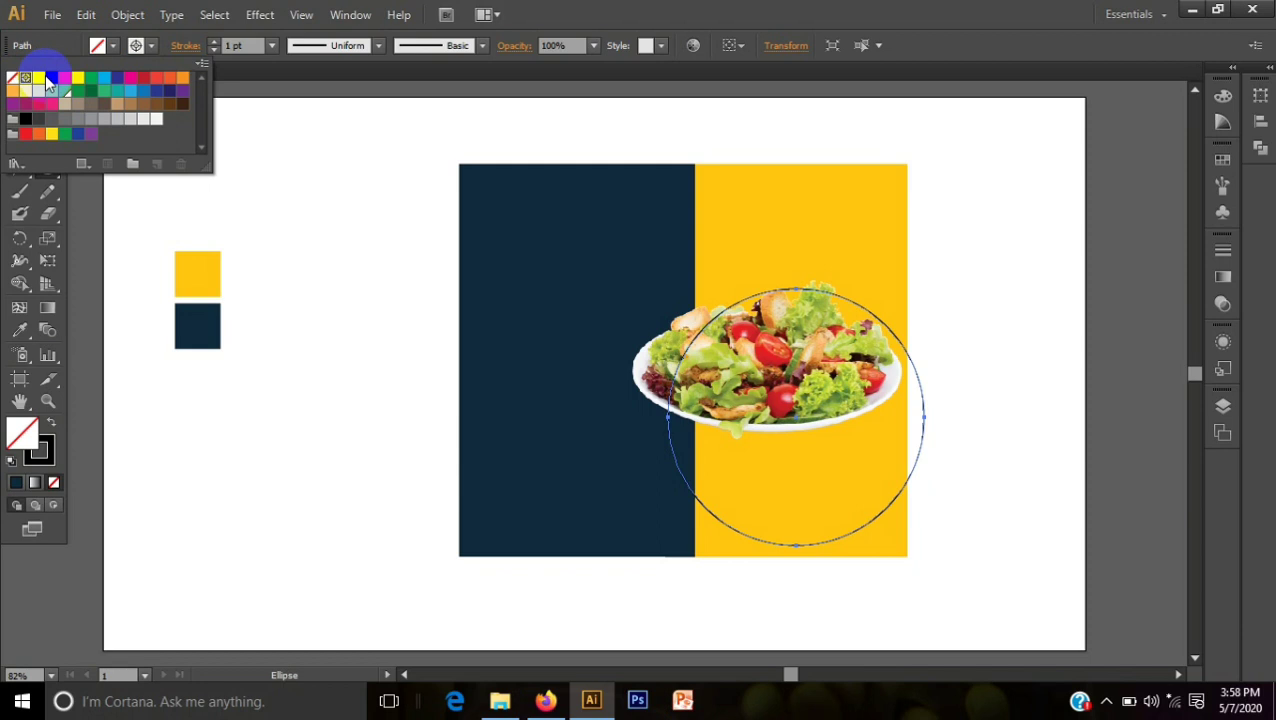
key(Escape)
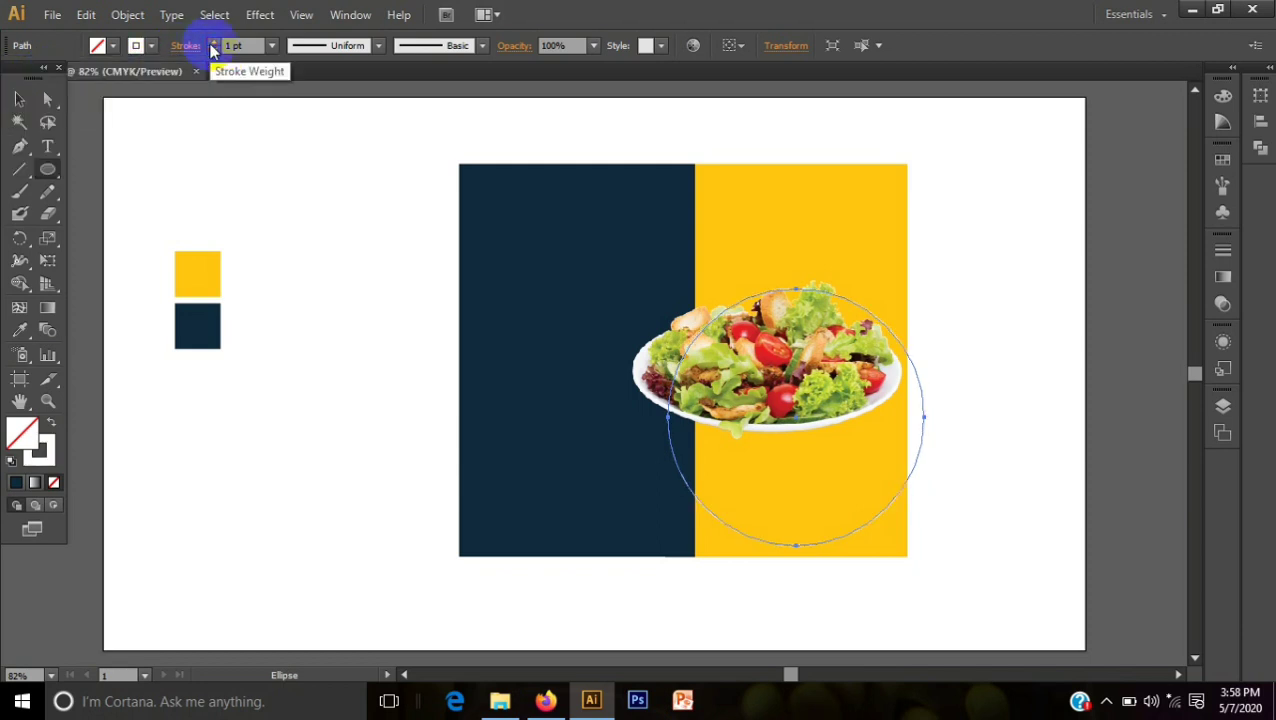
click(212, 43)
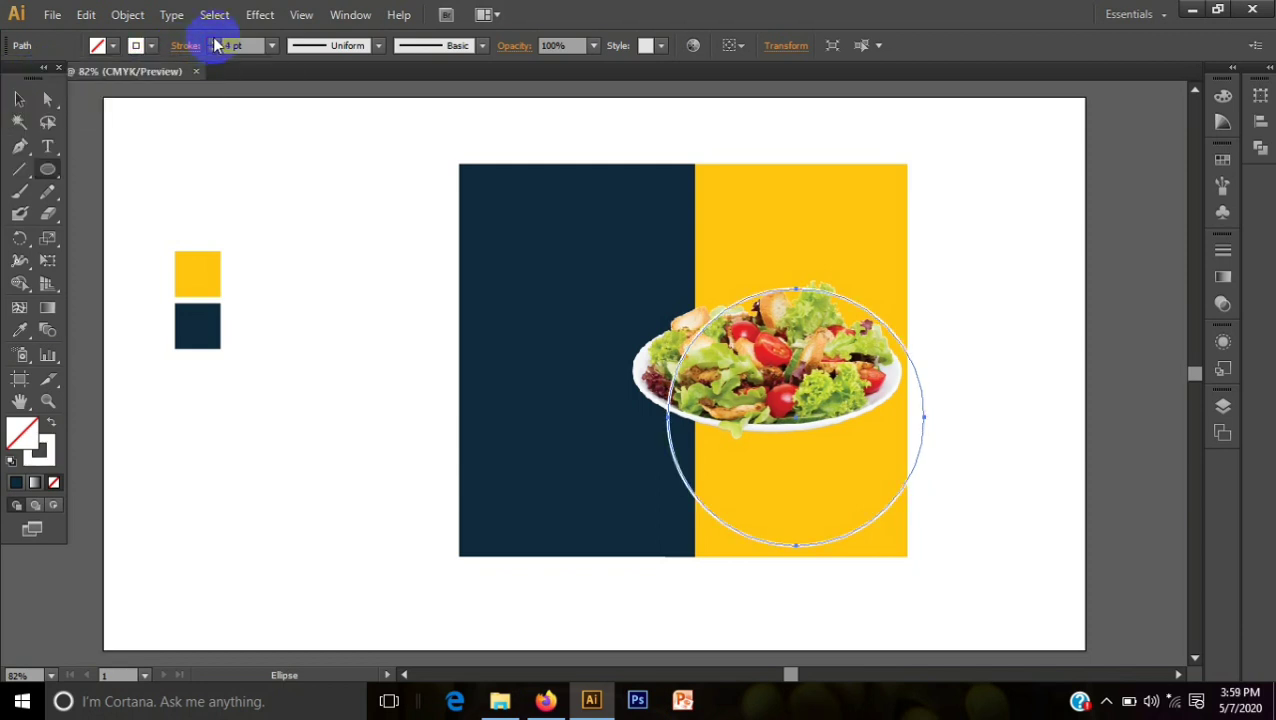
click(213, 41)
click(19, 99)
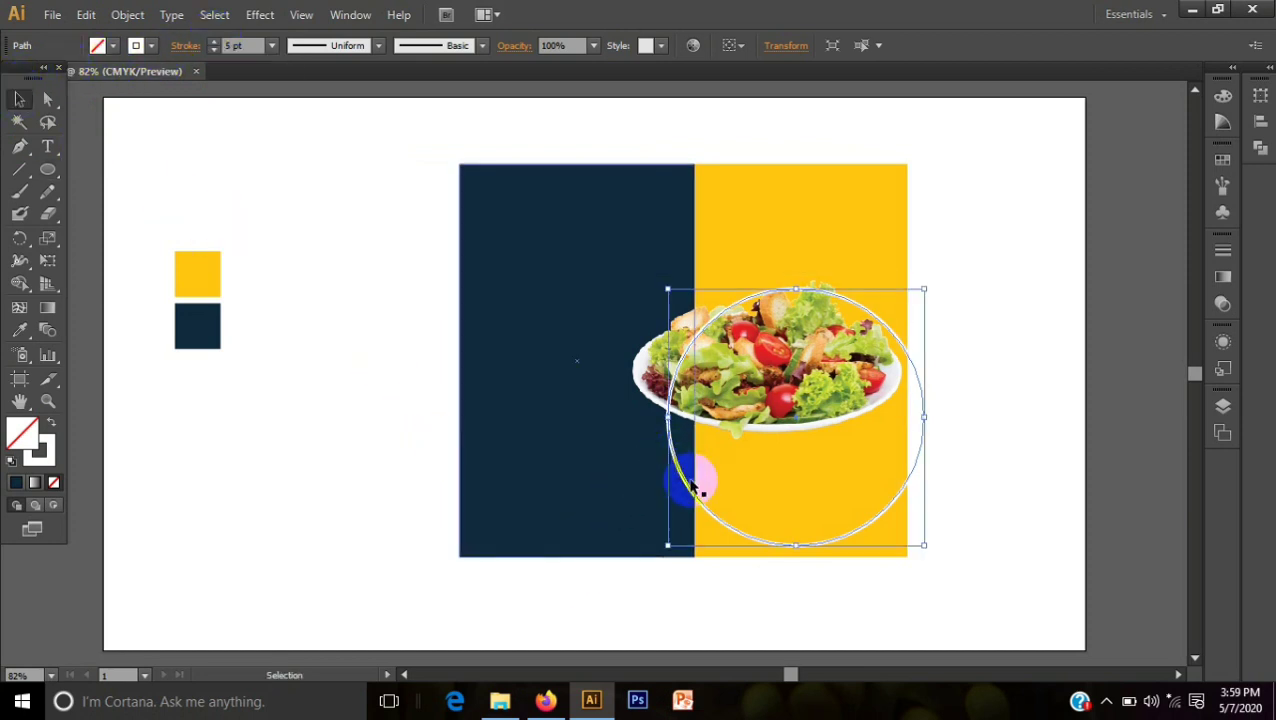
Move and enlarge the circle to frame the salad, and thin its stroke to 2 pt.
drag(678, 458, 645, 425)
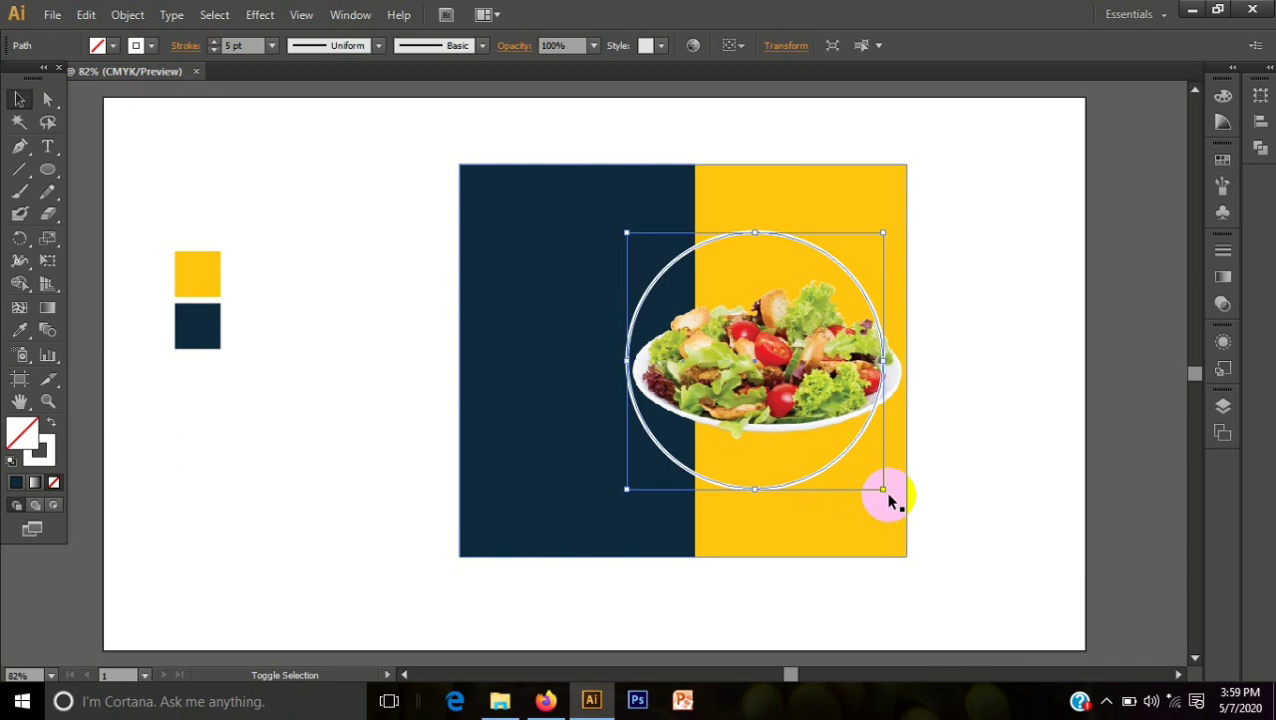
drag(881, 489, 912, 537)
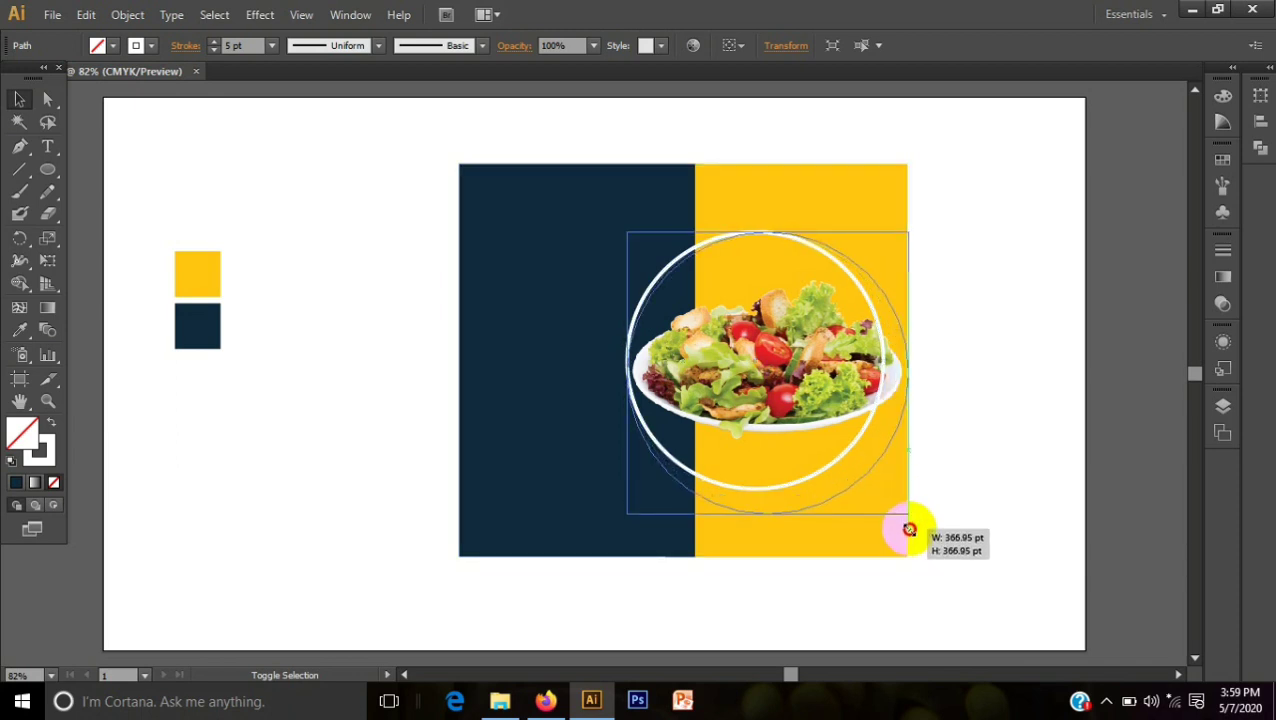
key(Up)
key(Up)
key(Up)
key(Up)
click(978, 503)
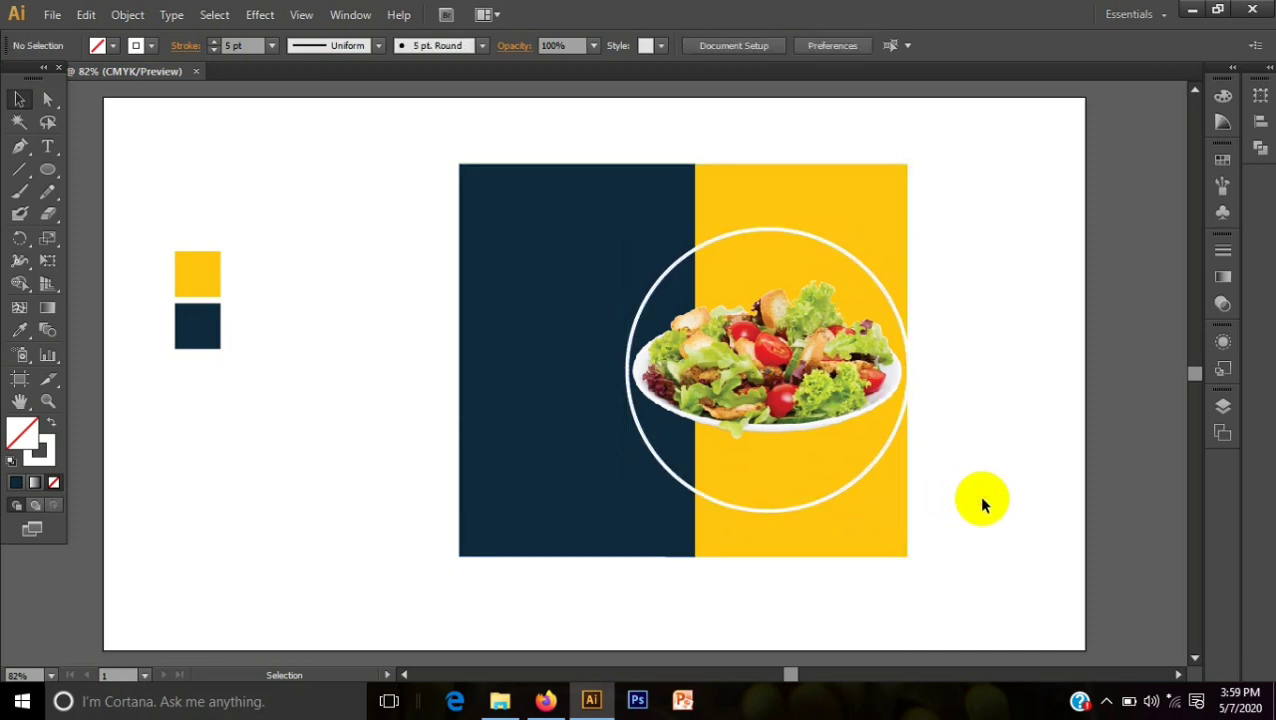
click(843, 484)
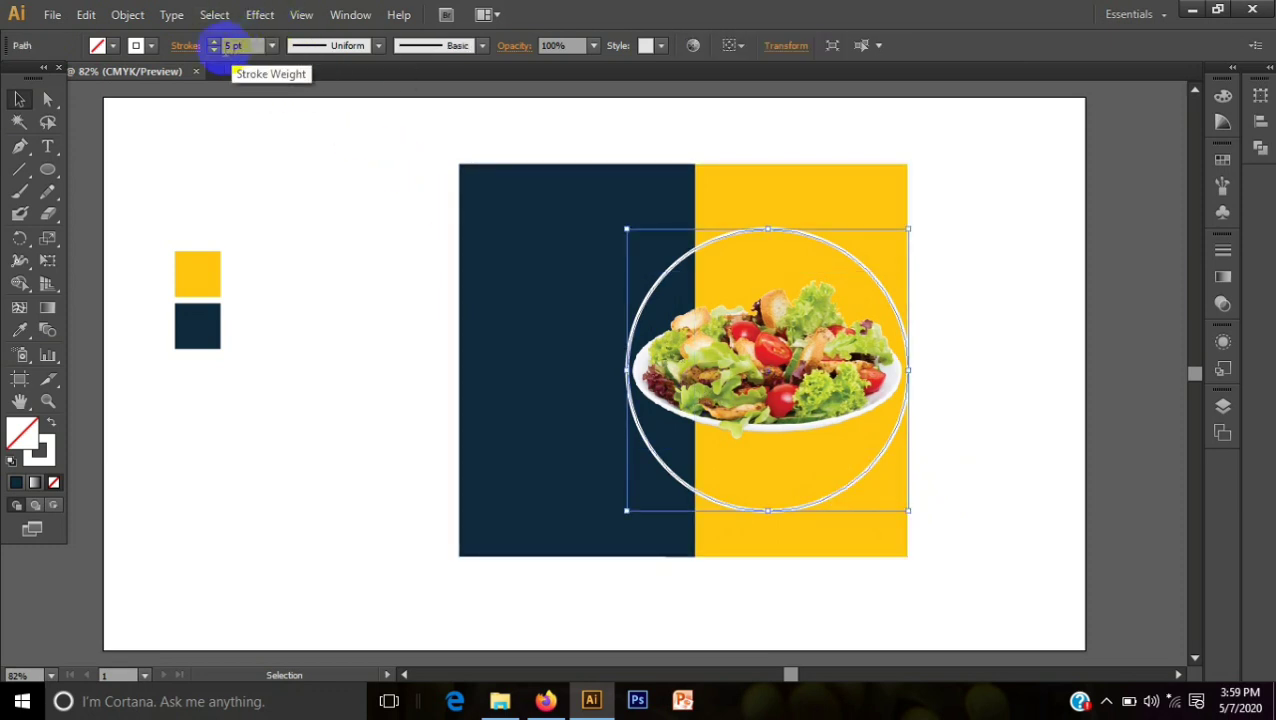
click(213, 50)
click(213, 50)
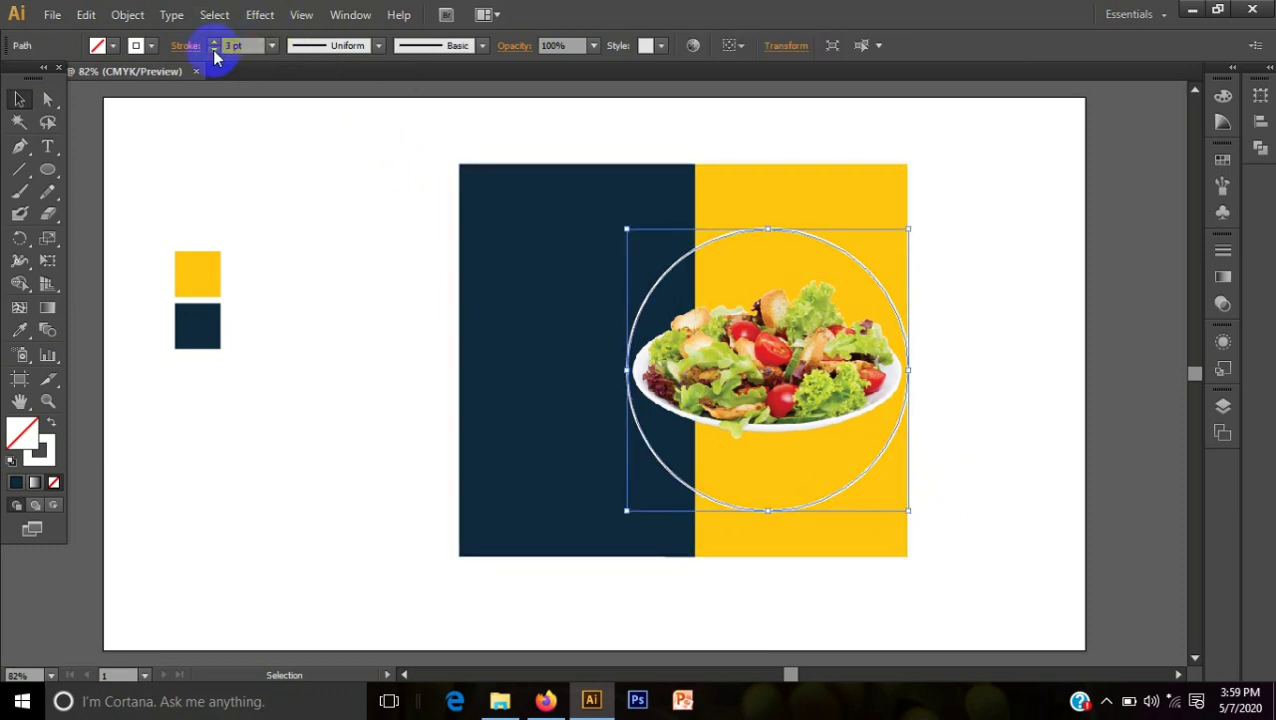
click(213, 50)
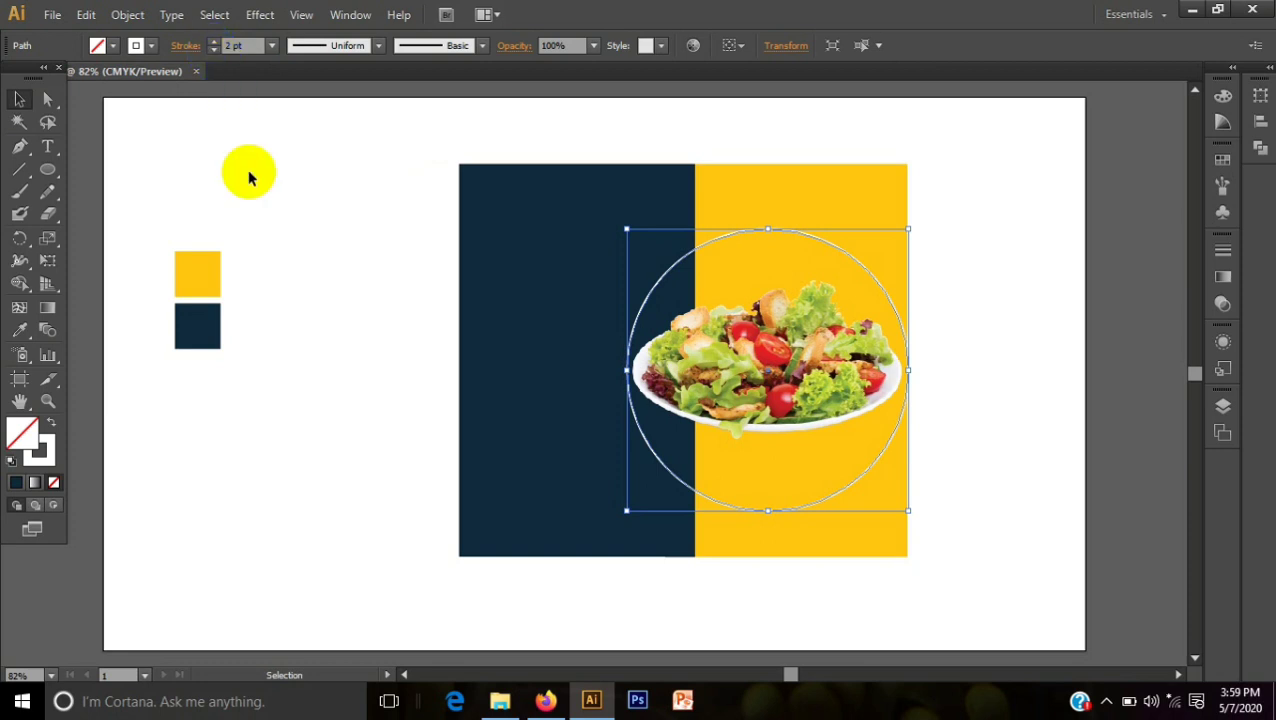
click(330, 298)
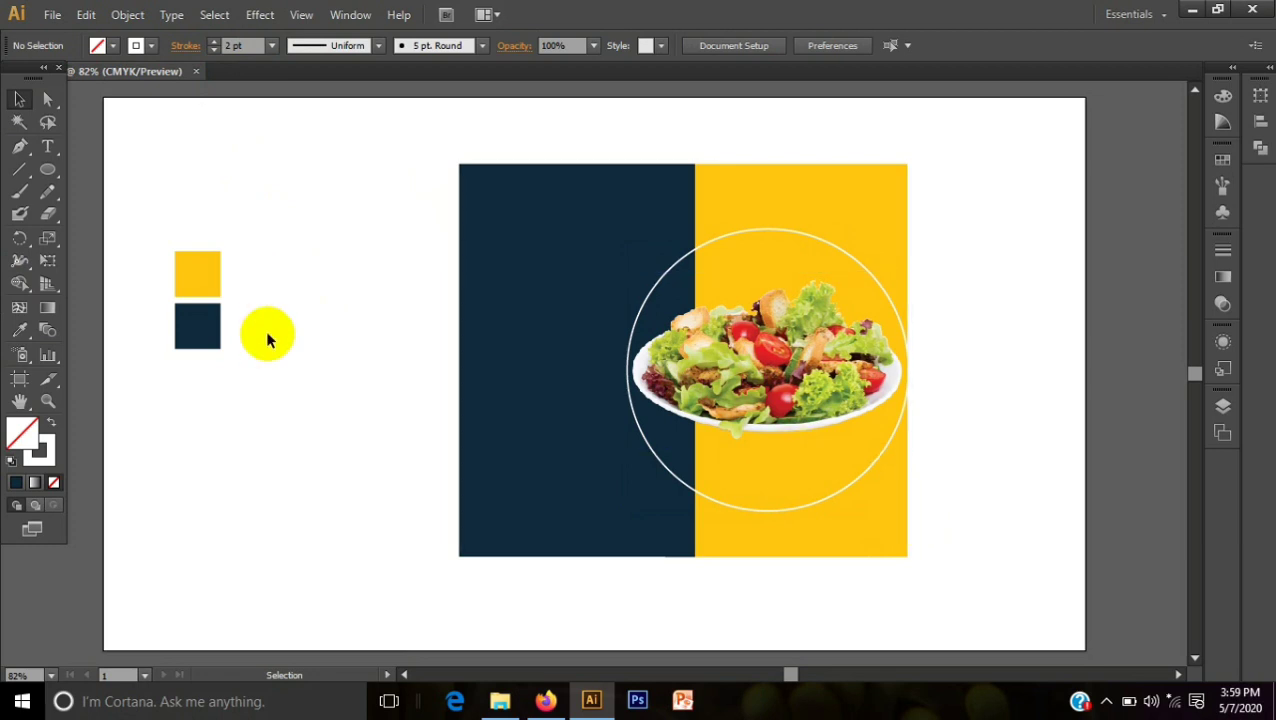
Add '50% Off' in Nexa Bold 20 pt and nudge it into the yellow half's top-right corner.
click(46, 148)
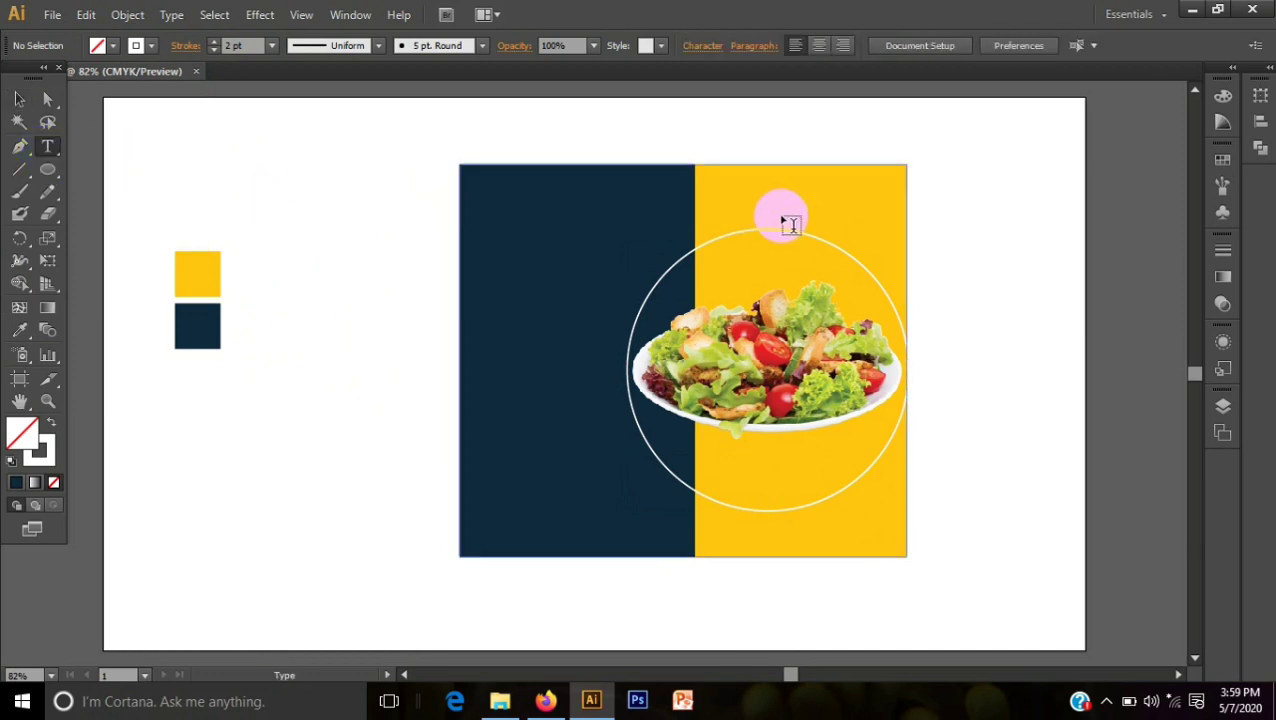
click(776, 177)
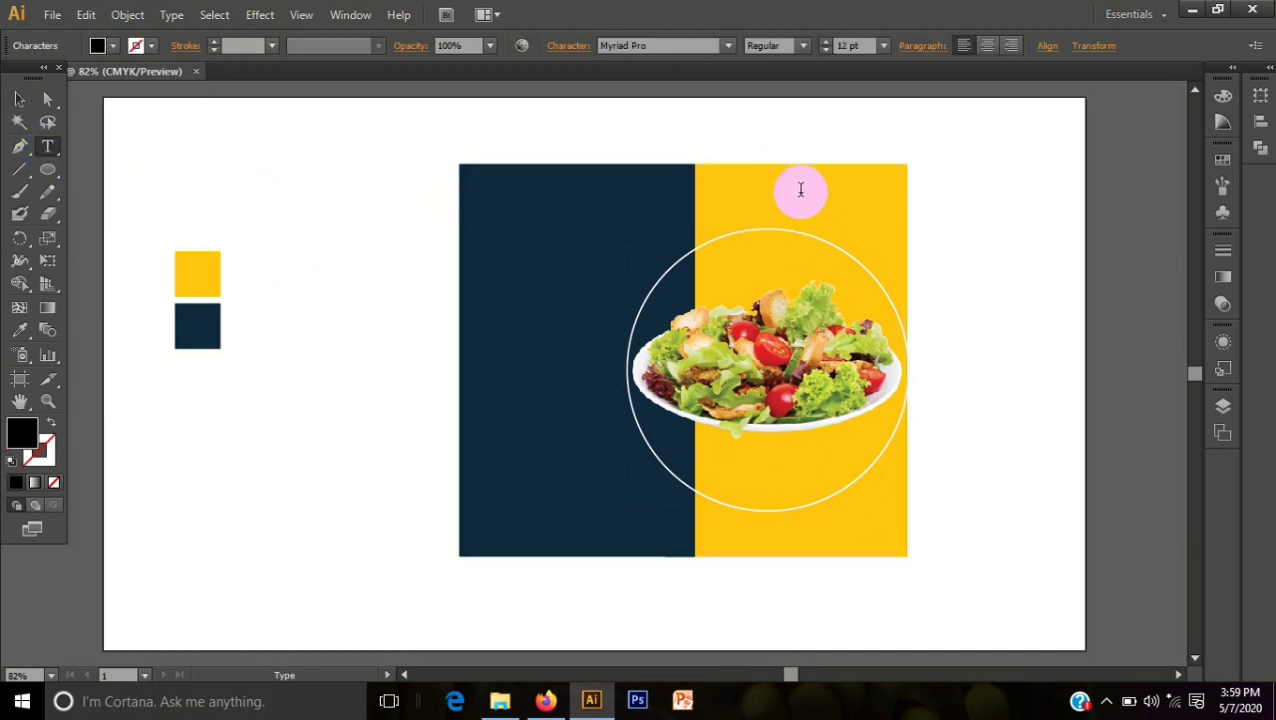
click(729, 46)
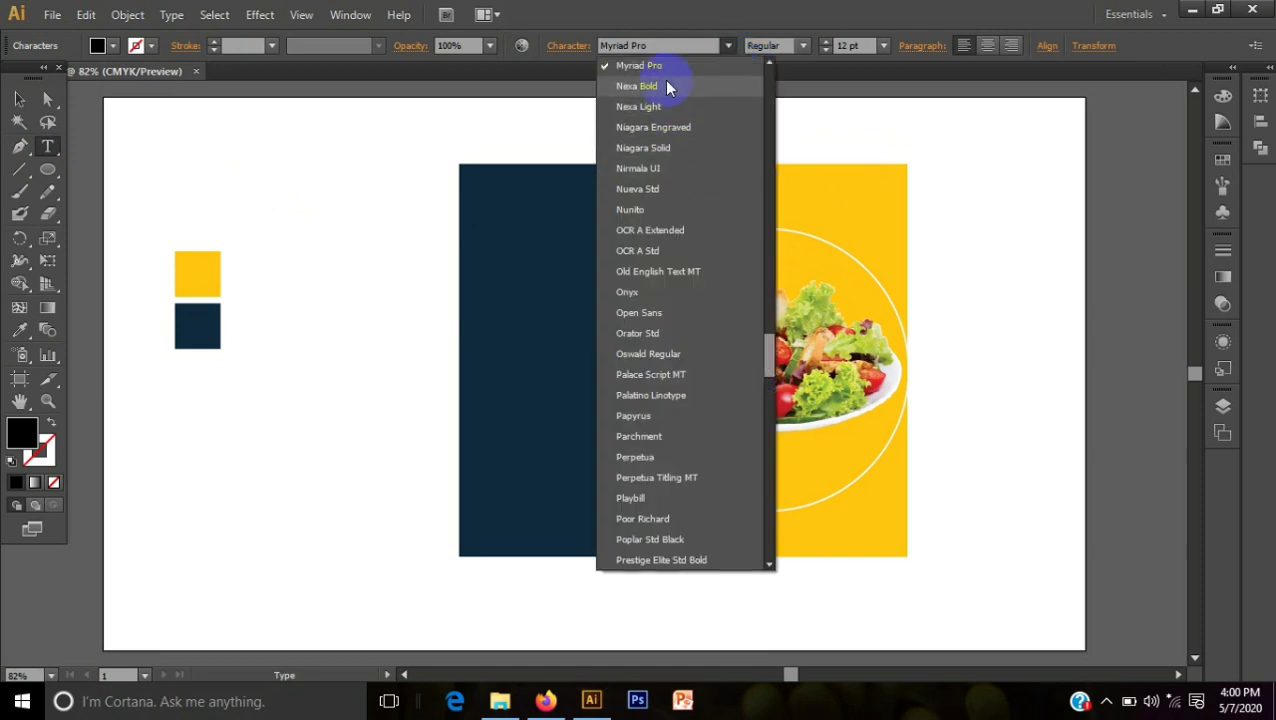
click(640, 86)
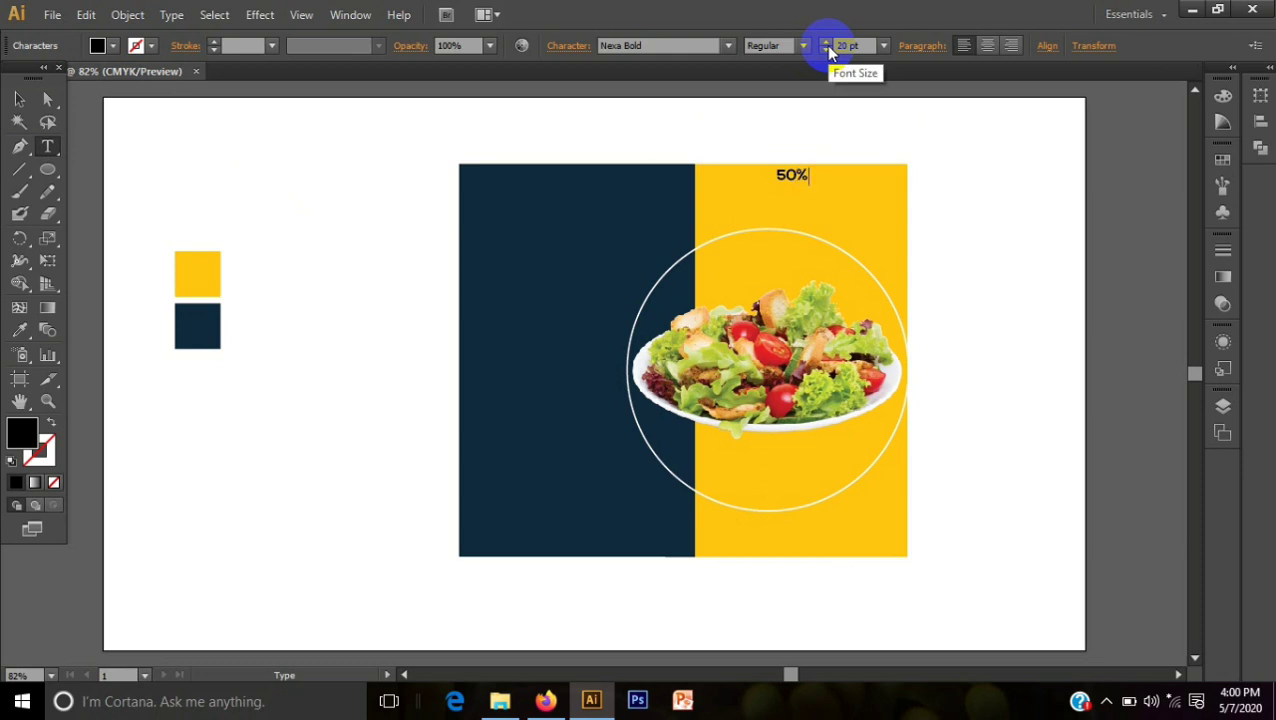
text(50% Off)
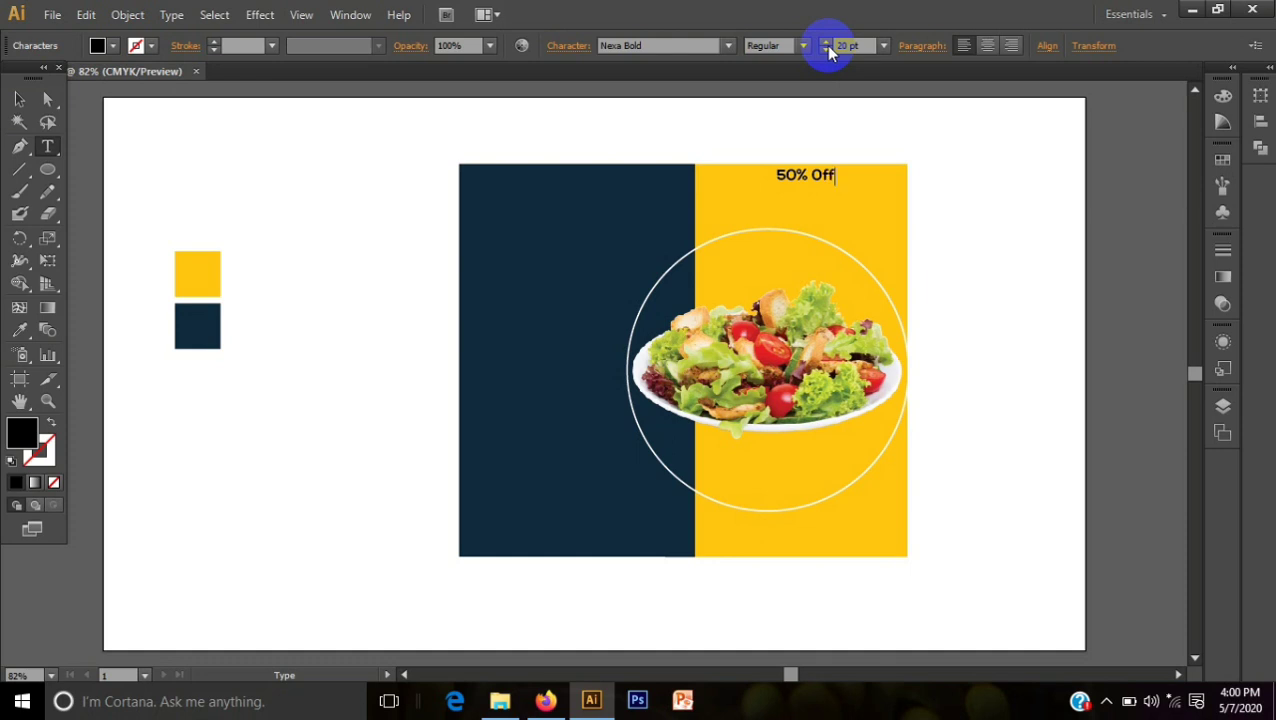
double_click(796, 160)
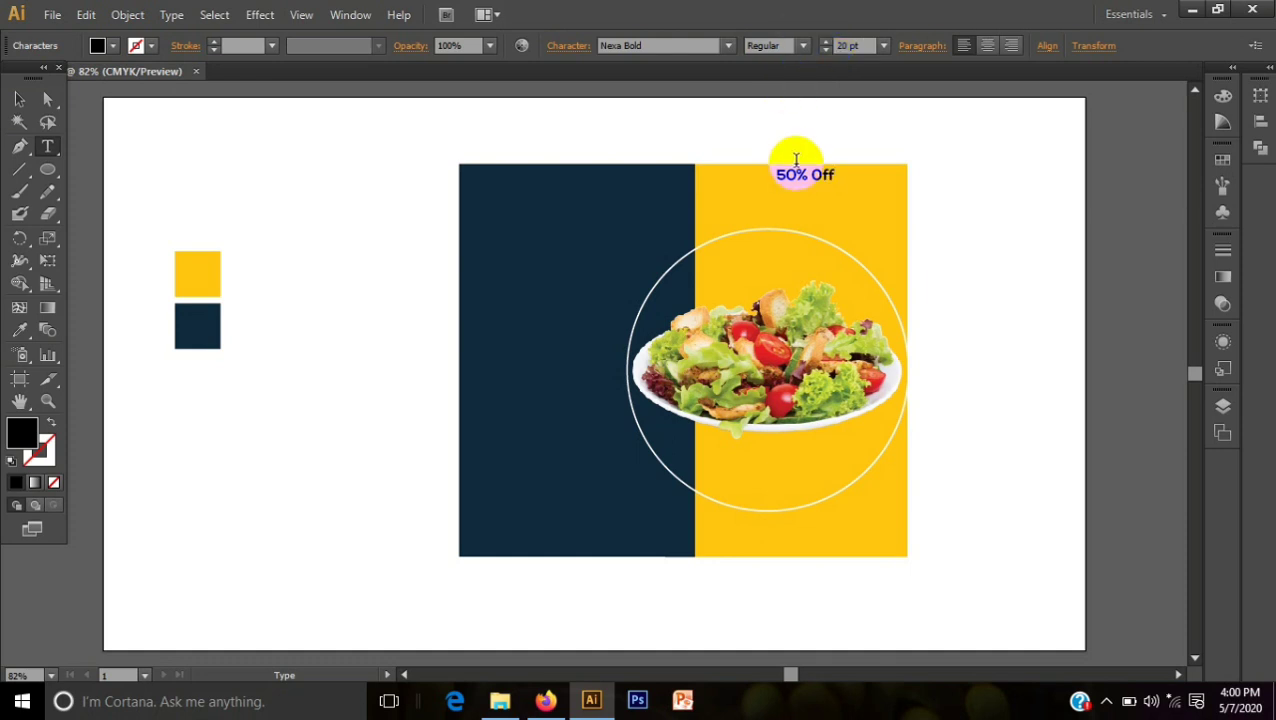
click(779, 175)
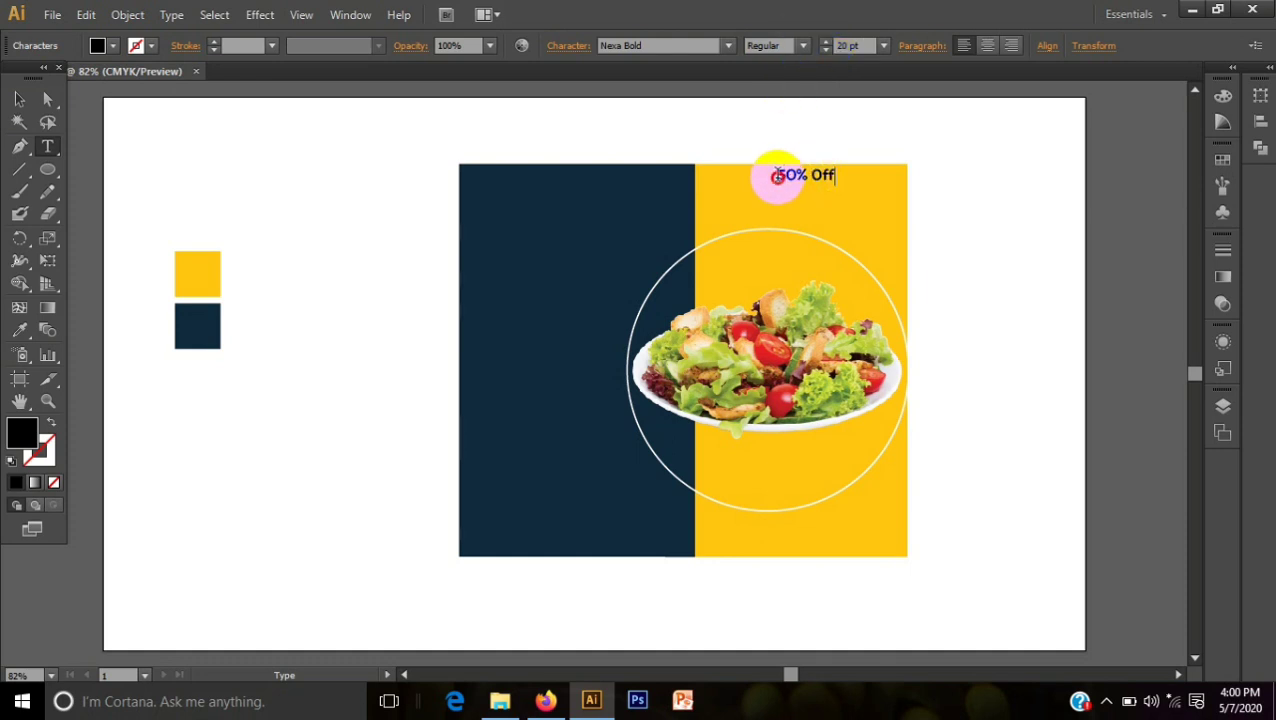
click(19, 99)
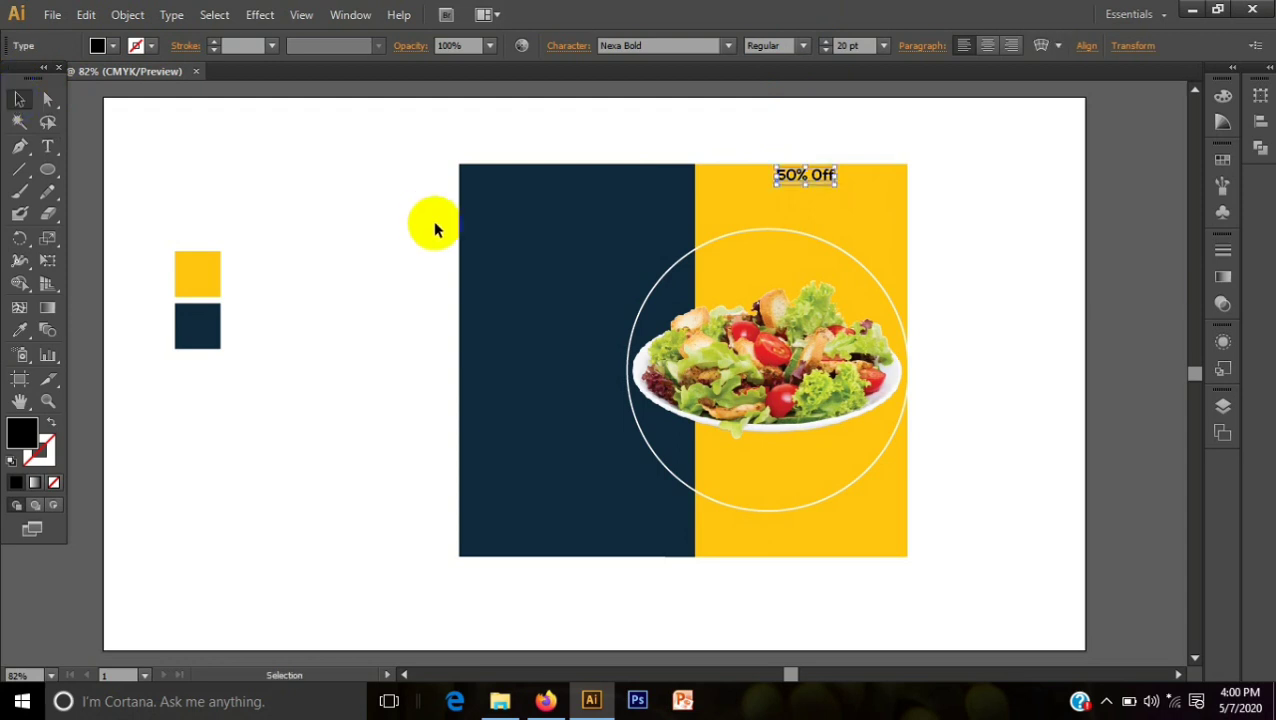
key(Down)
key(Down)
key(Down)
key(Down)
key(Down)
key(Down)
key(Down)
key(Right)
key(Right)
key(Right)
key(Right)
key(Right)
key(Right)
key(Right)
key(Right)
key(Right)
key(Right)
key(Right)
key(Right)
key(Right)
key(Right)
key(Right)
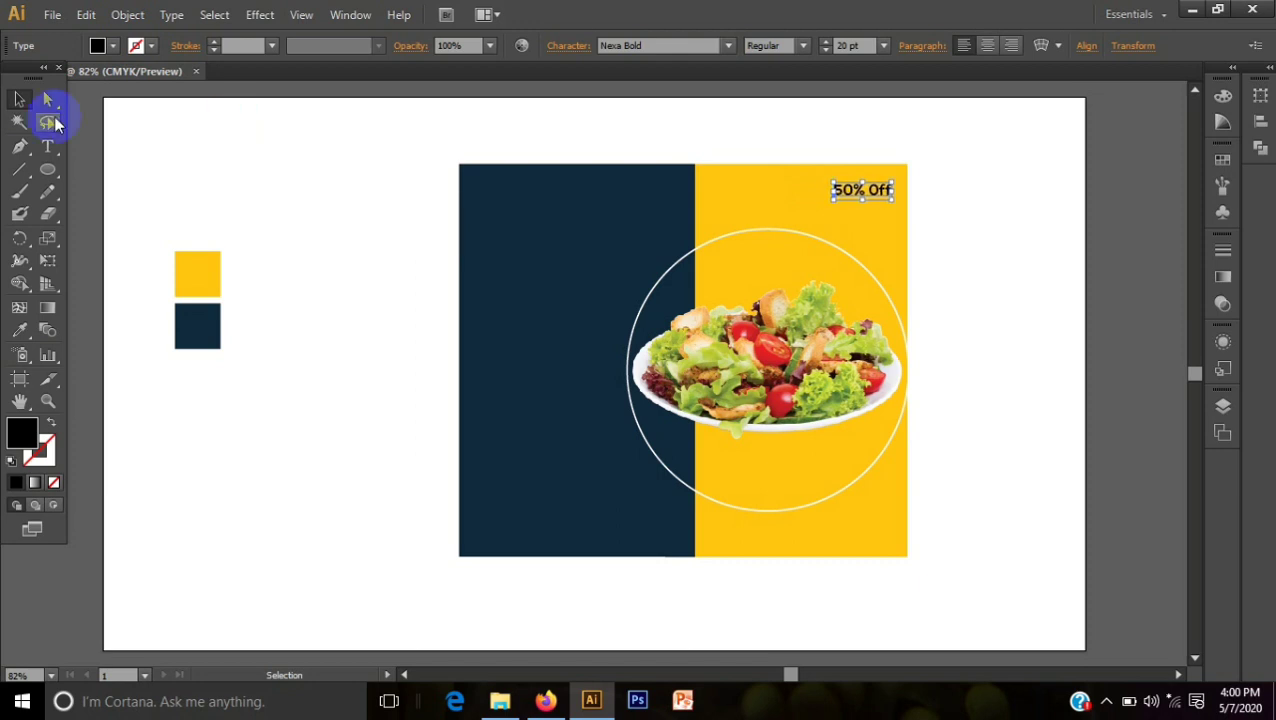
Add 'oder now' beneath '50% Off' and center-align the two text lines together.
click(179, 162)
click(48, 147)
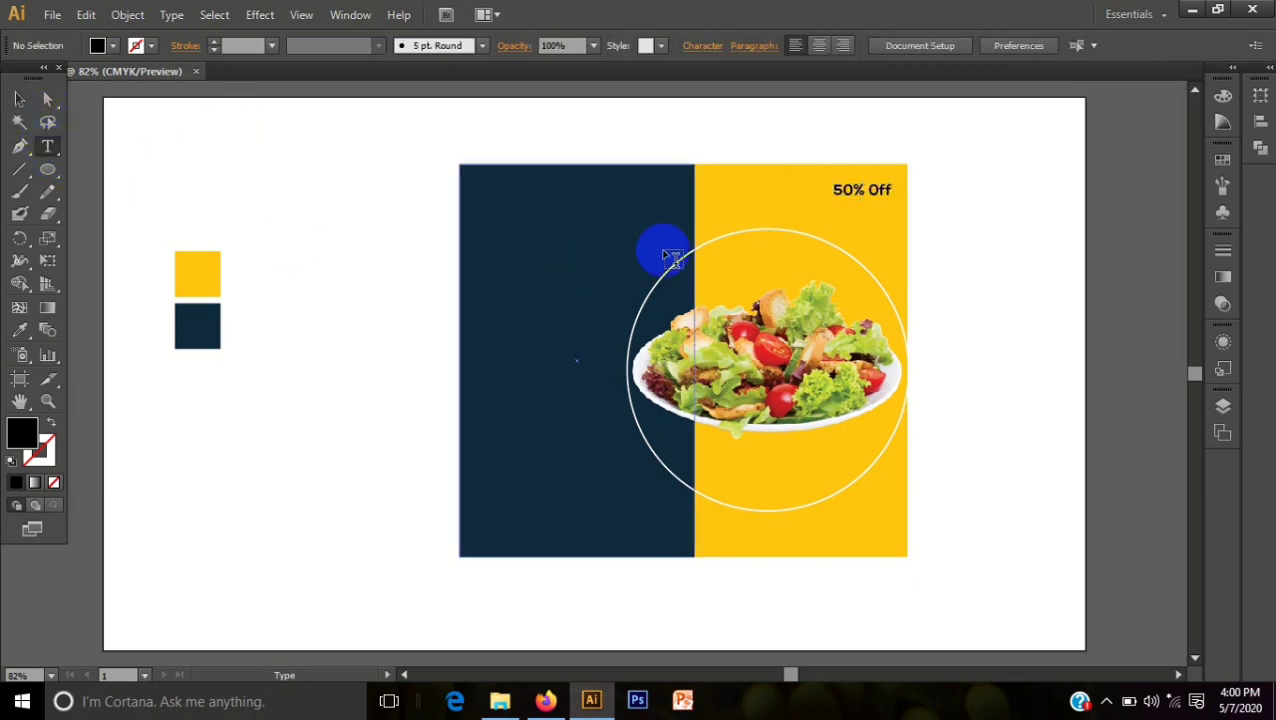
double_click(848, 200)
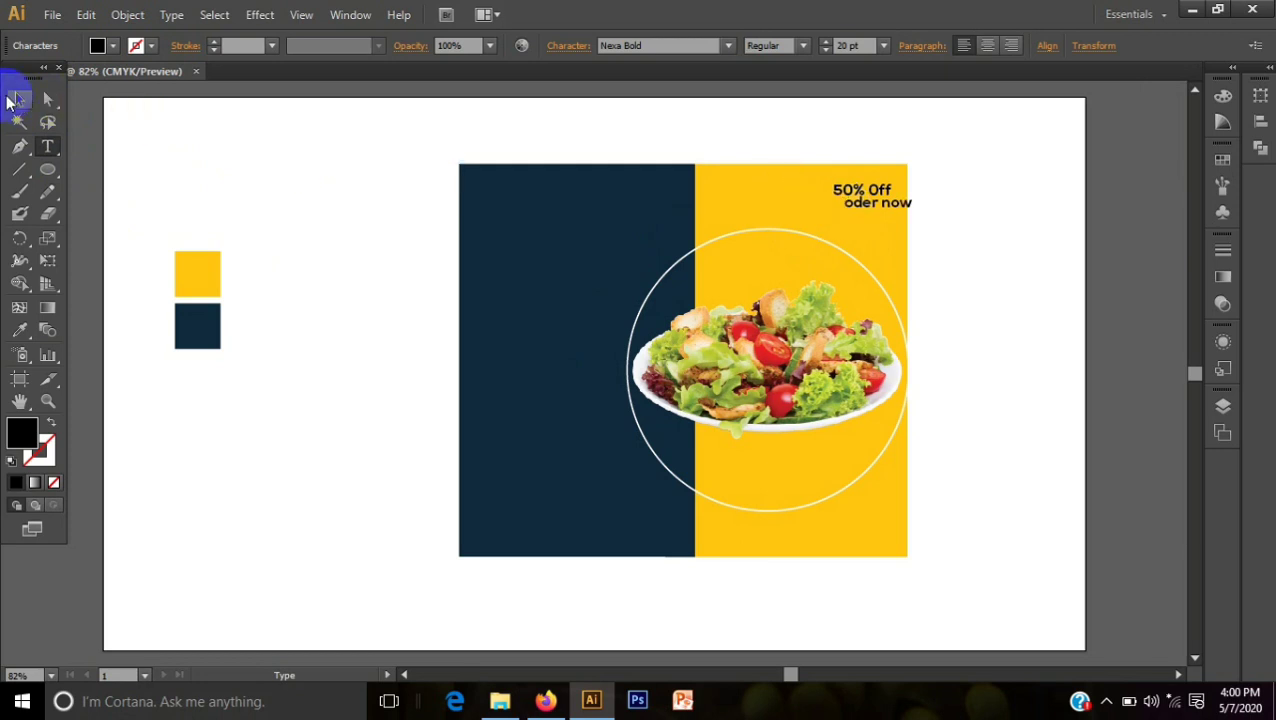
click(15, 100)
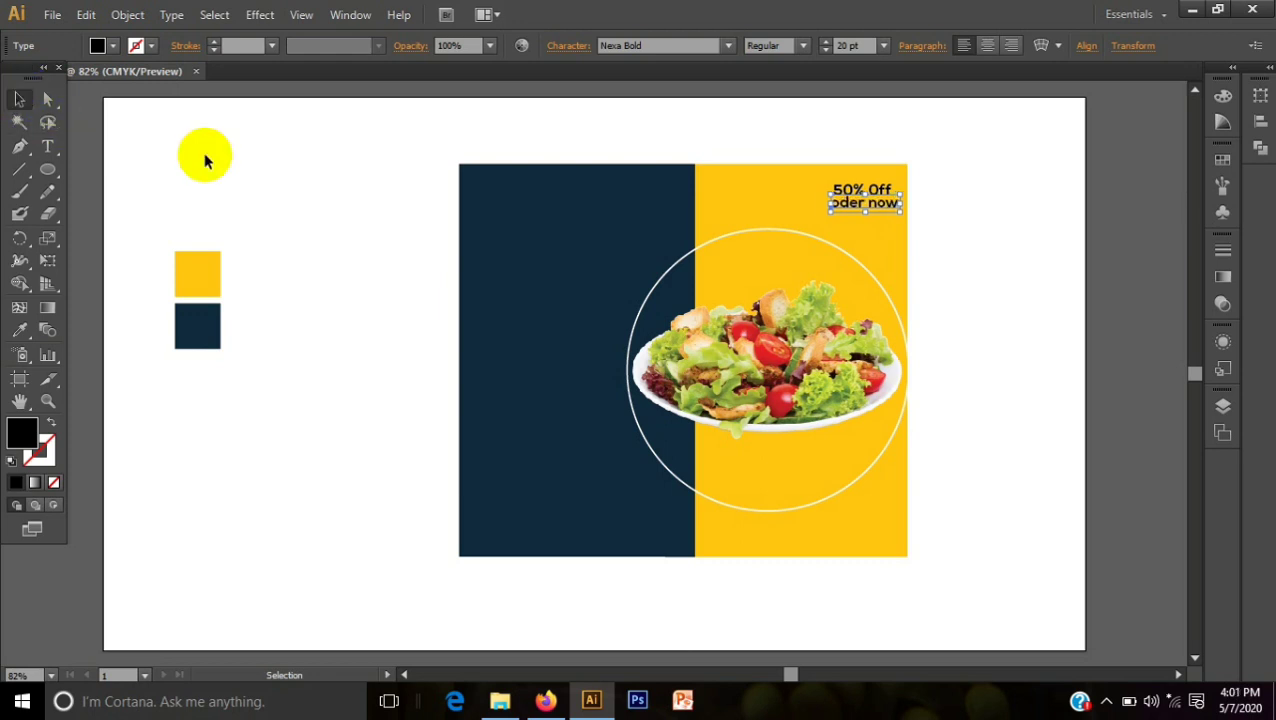
click(621, 313)
click(883, 190)
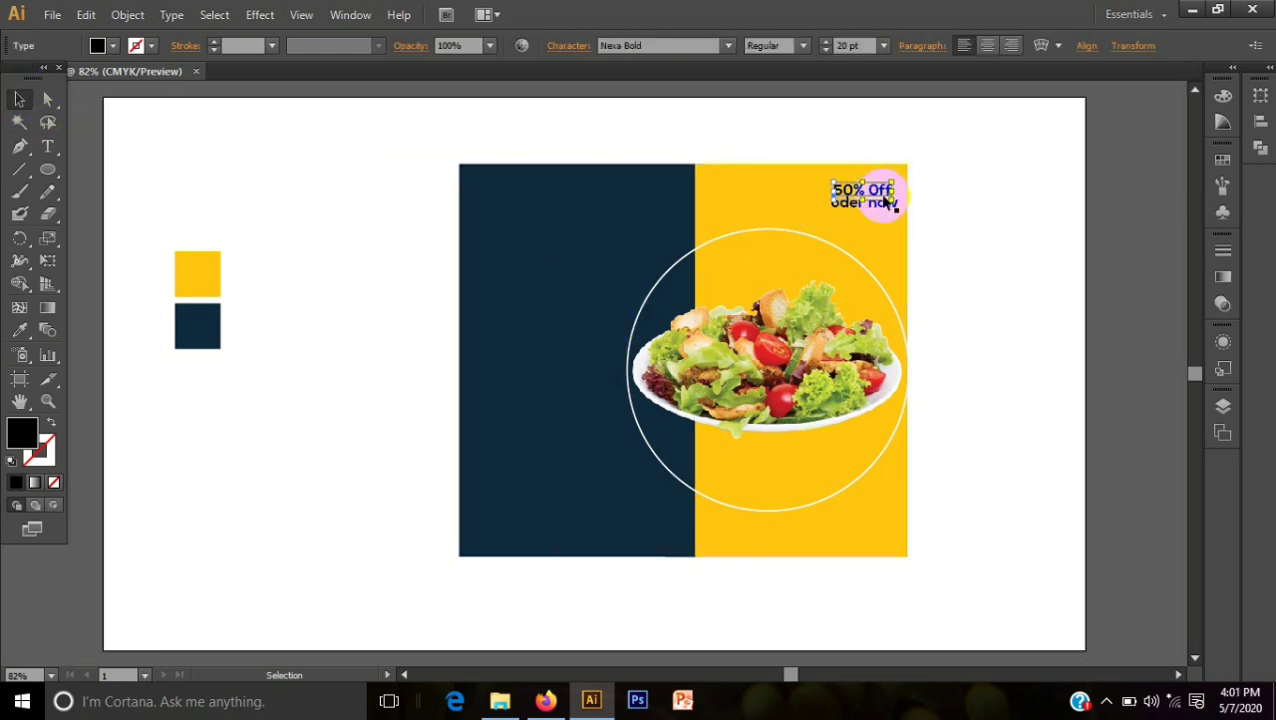
click(986, 45)
click(990, 189)
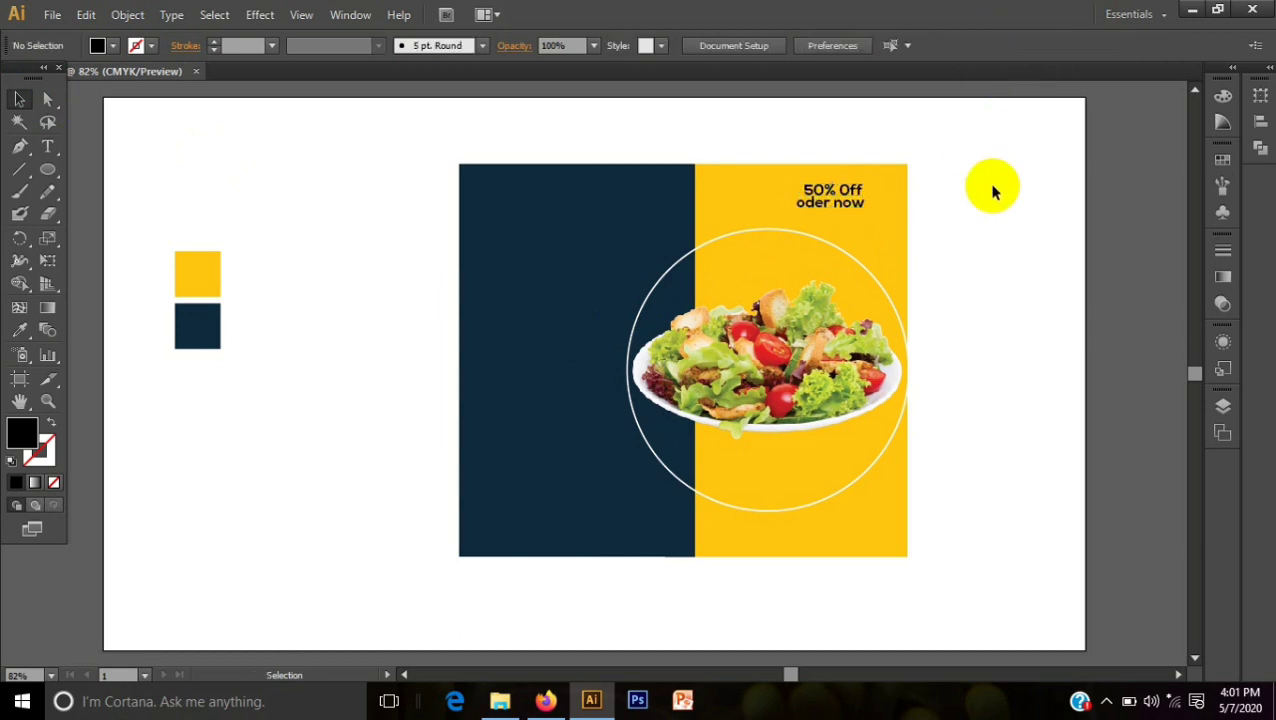
click(48, 147)
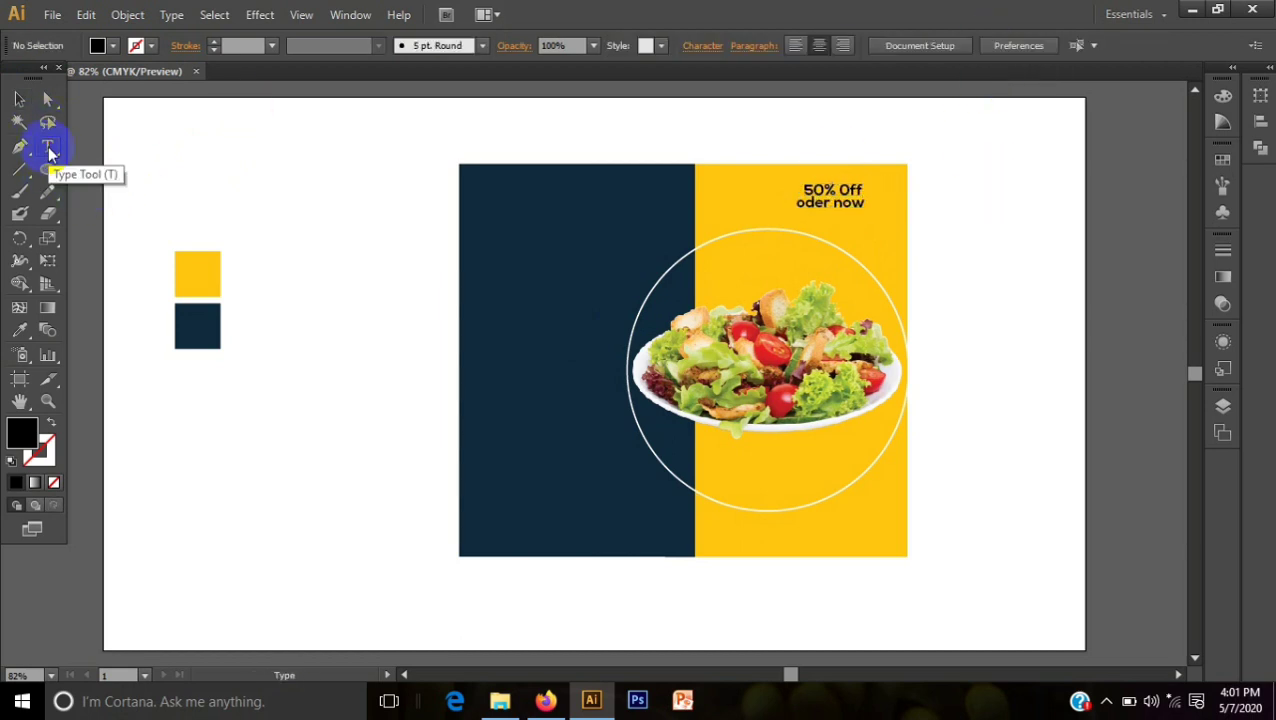
click(110, 45)
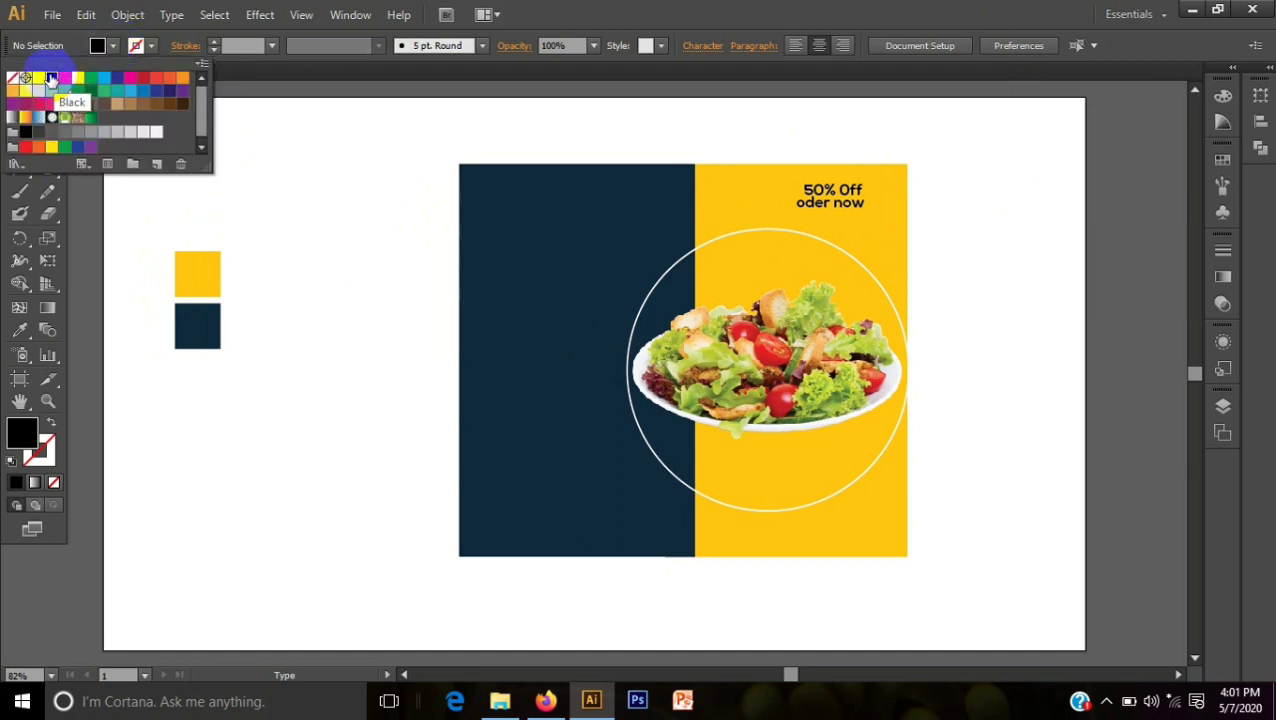
Set up Roboto Bold text on the navy panel, trying white and sampled yellow fills.
click(39, 78)
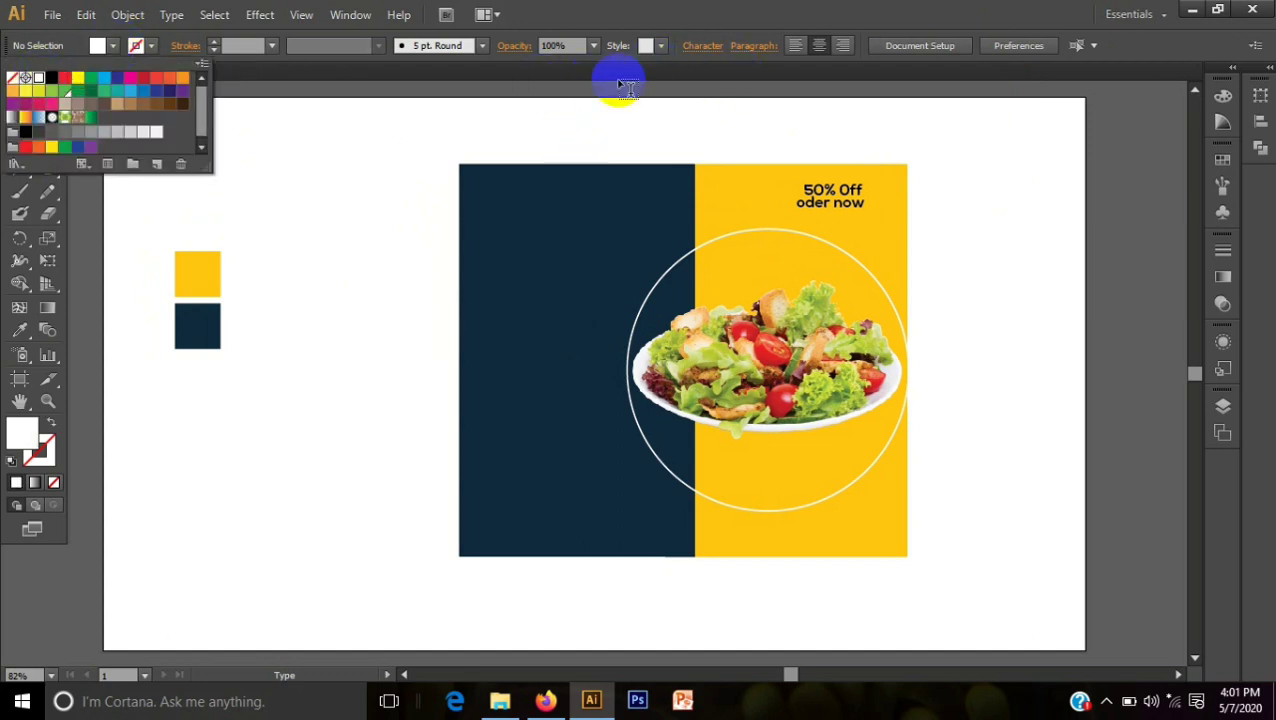
click(101, 189)
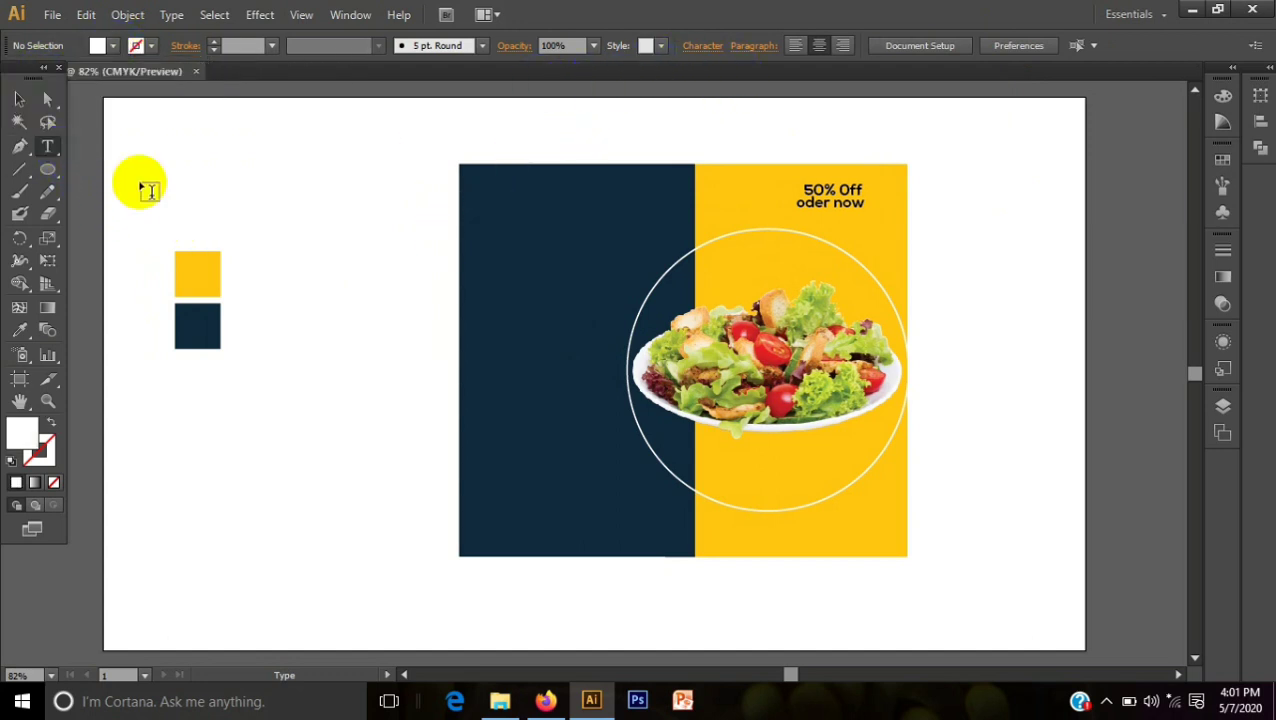
click(533, 207)
click(672, 46)
click(668, 47)
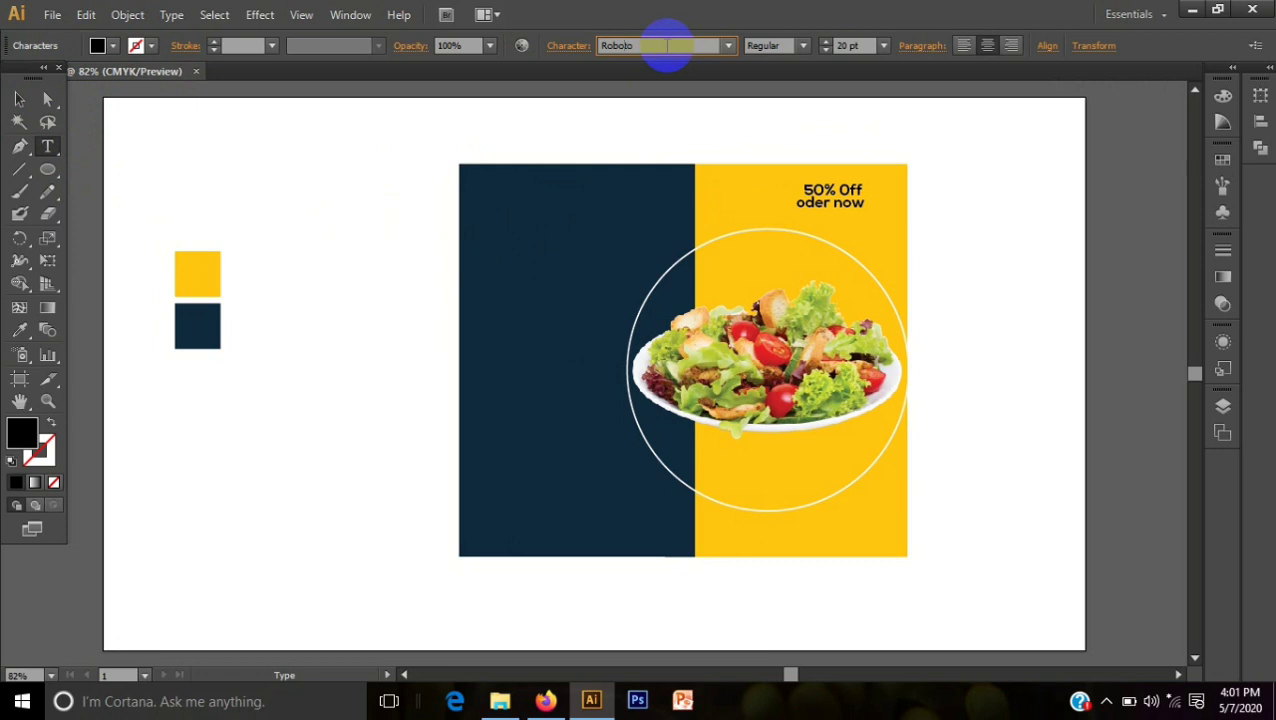
click(803, 46)
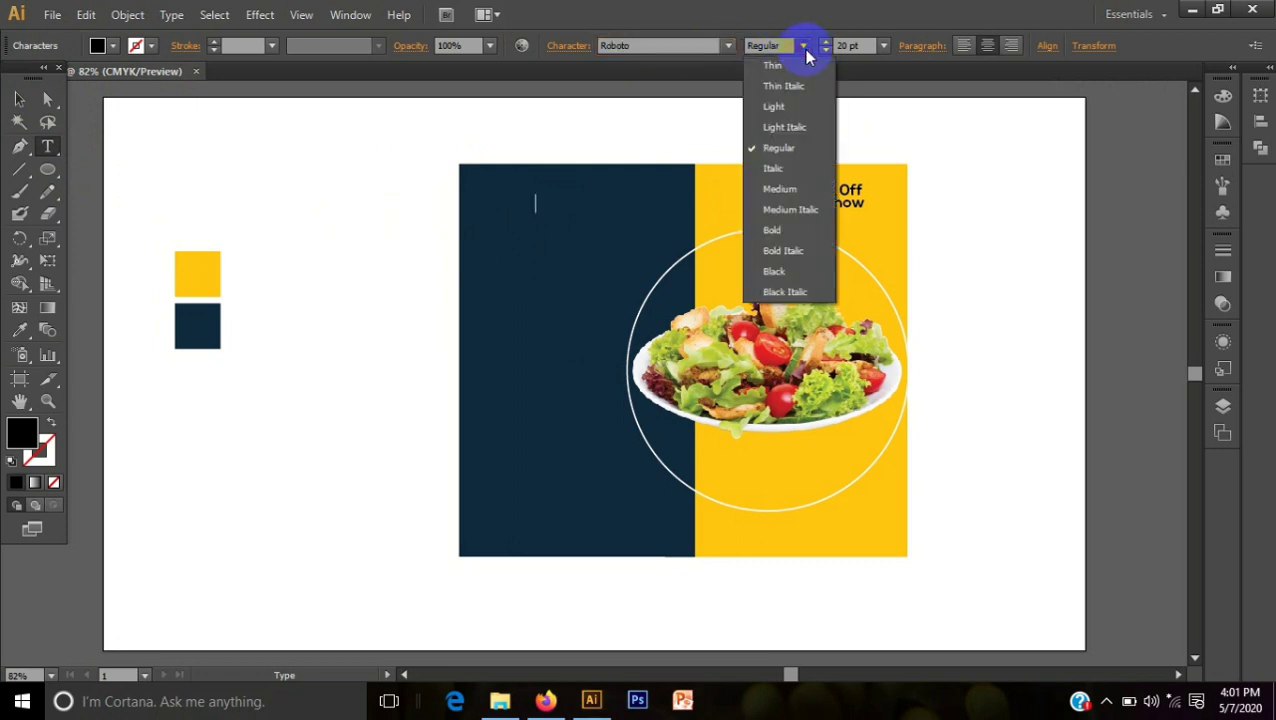
click(774, 230)
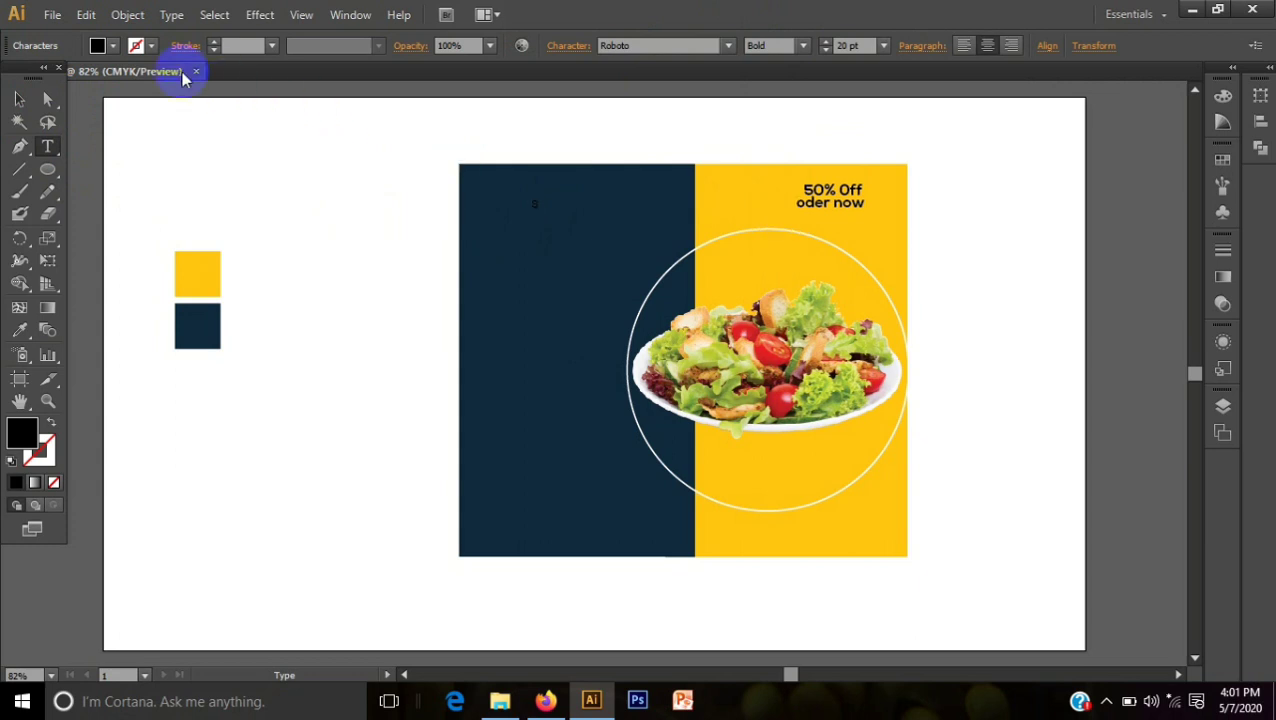
click(116, 50)
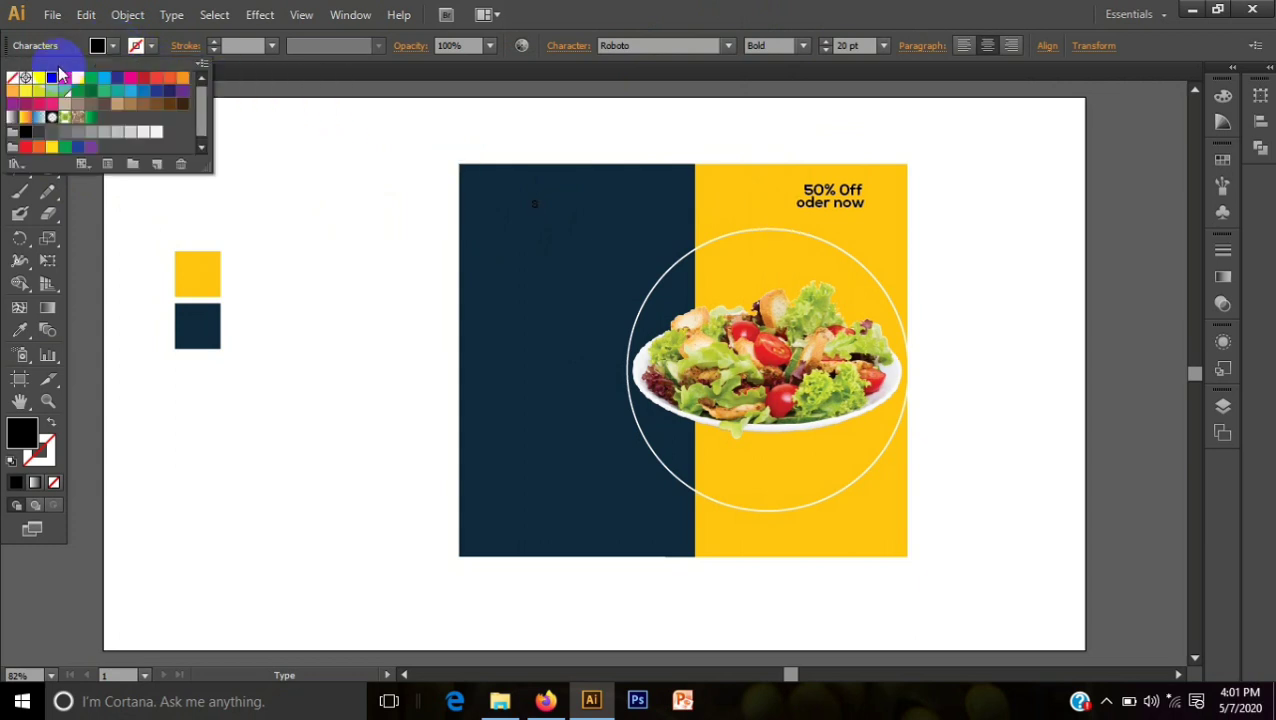
click(42, 86)
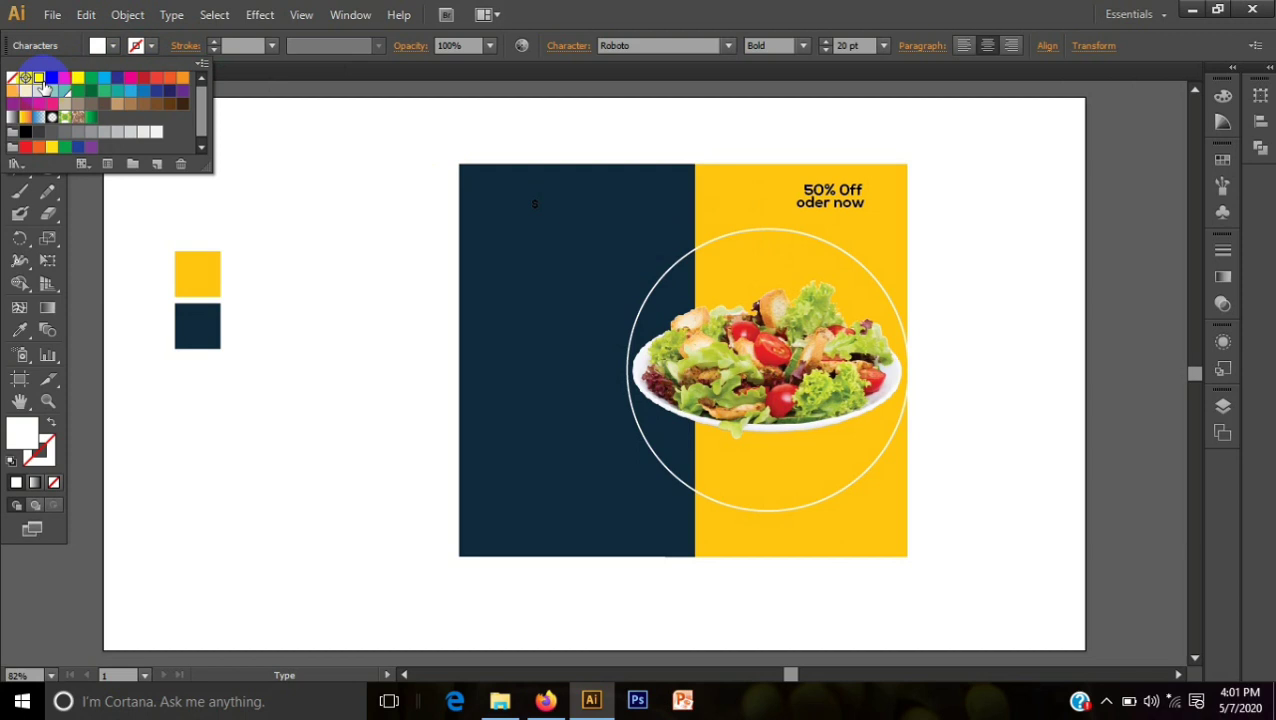
click(51, 96)
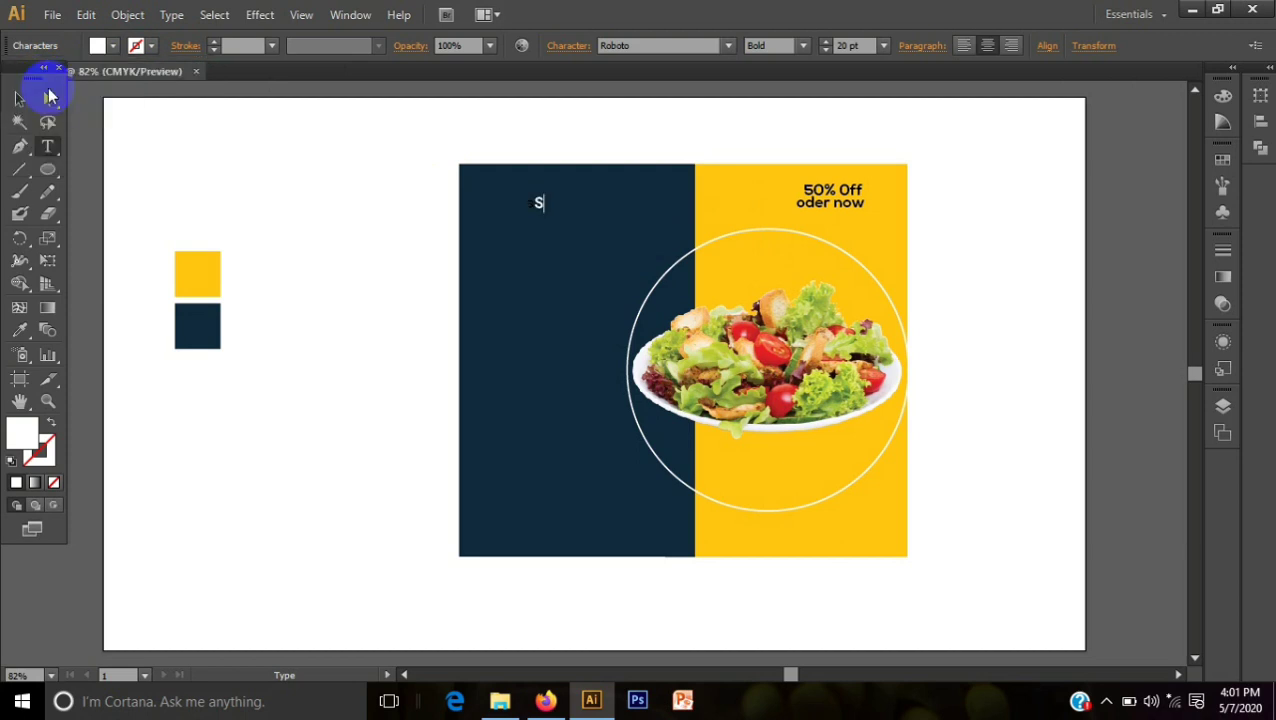
click(19, 330)
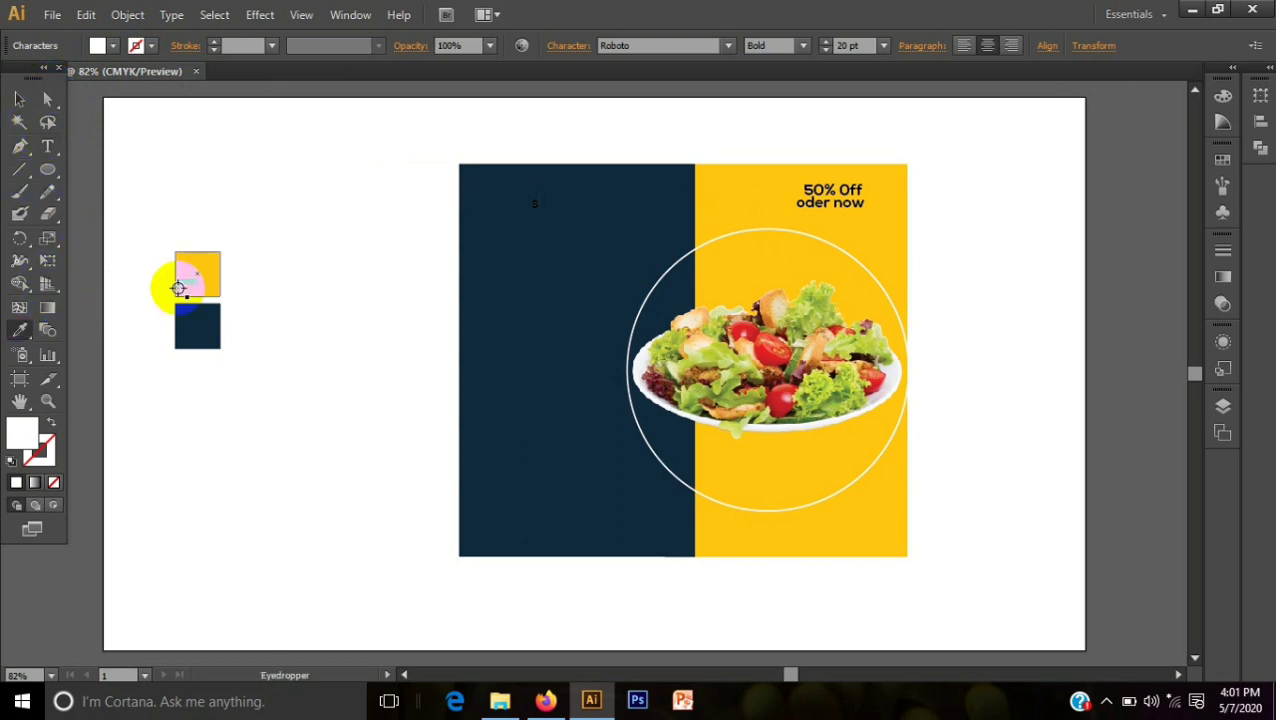
click(197, 274)
click(19, 99)
key(s)
Type 'SPECIAL MENU' in orange near the top of the navy panel.
click(47, 146)
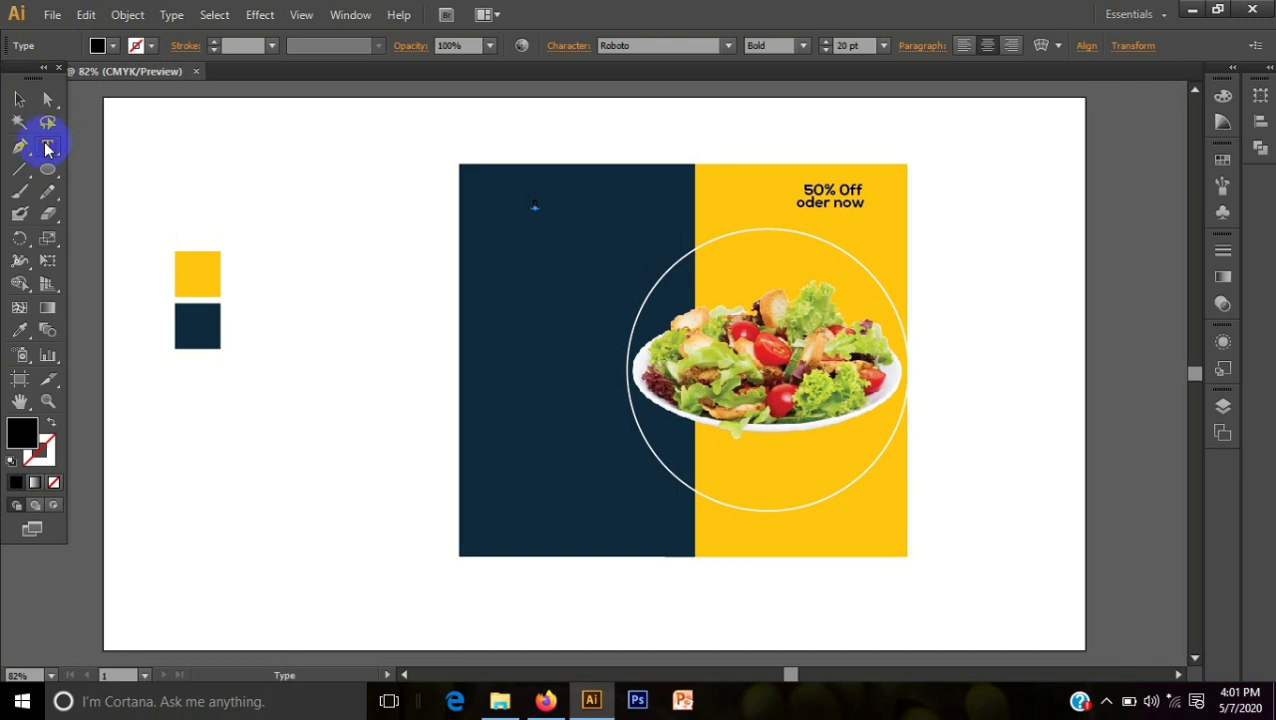
click(521, 231)
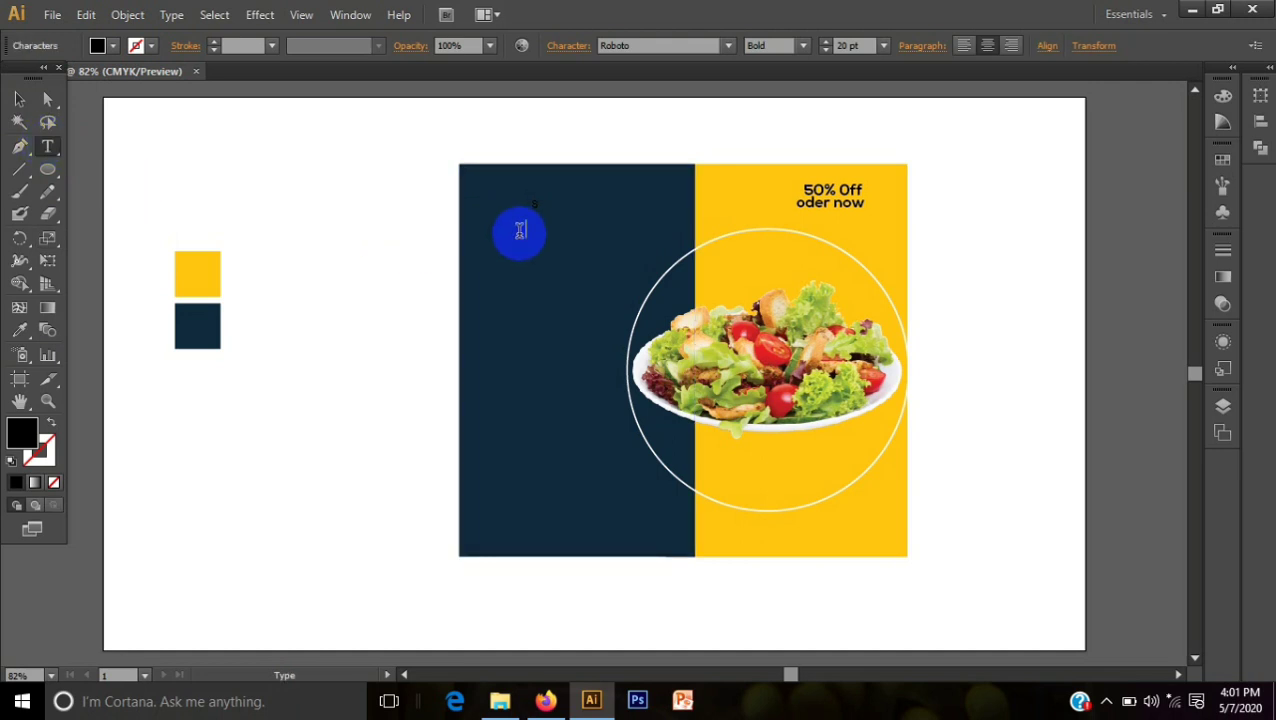
text(S)
click(97, 45)
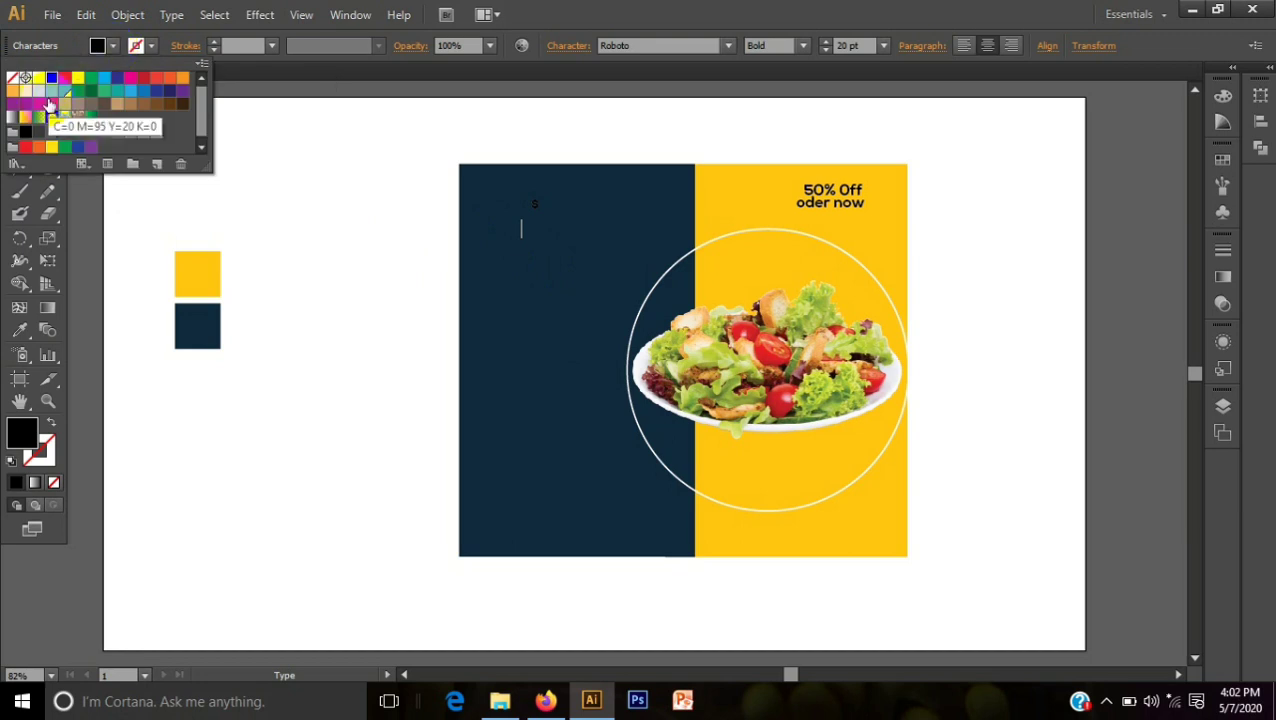
click(13, 91)
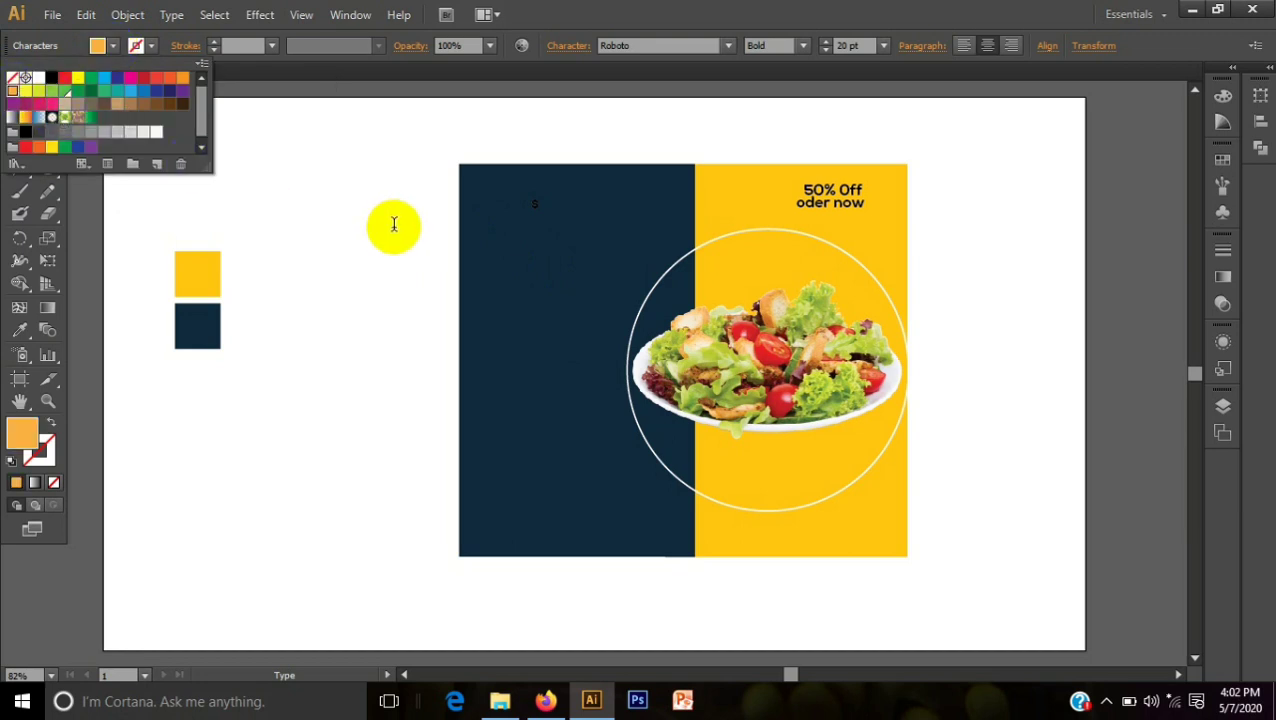
text(S)
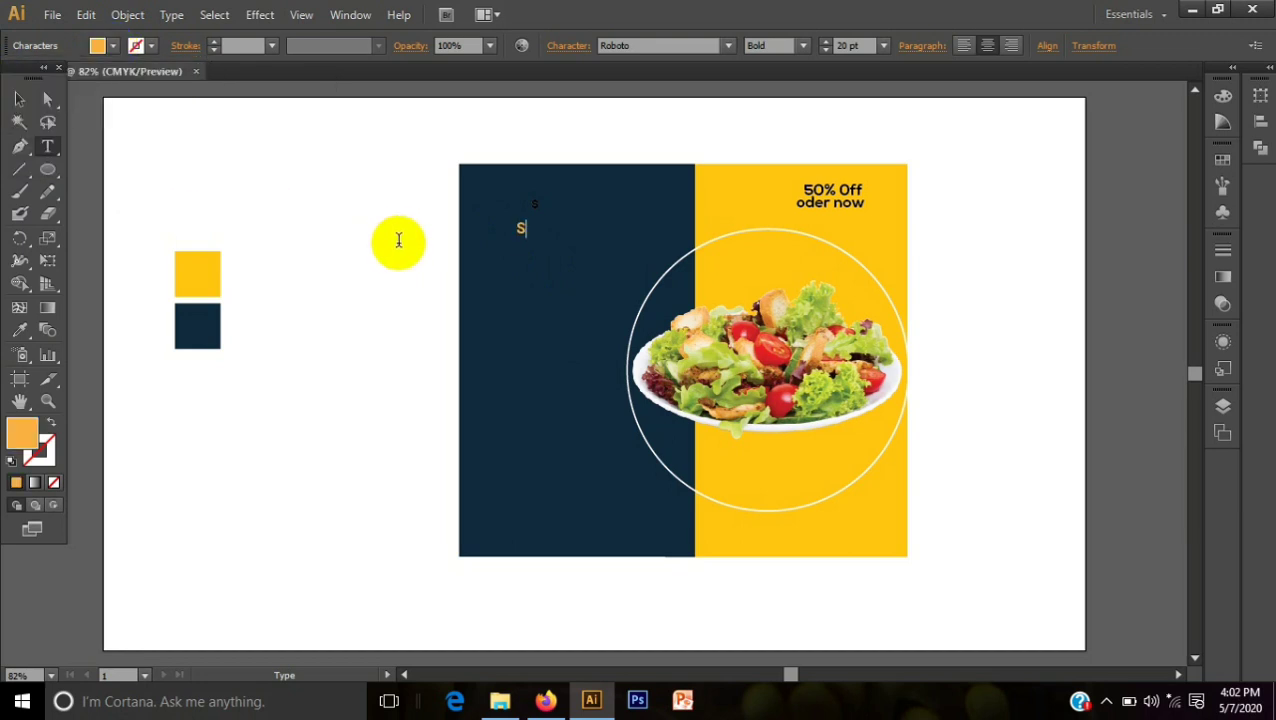
text(PECI)
text(AL ME)
text(NU)
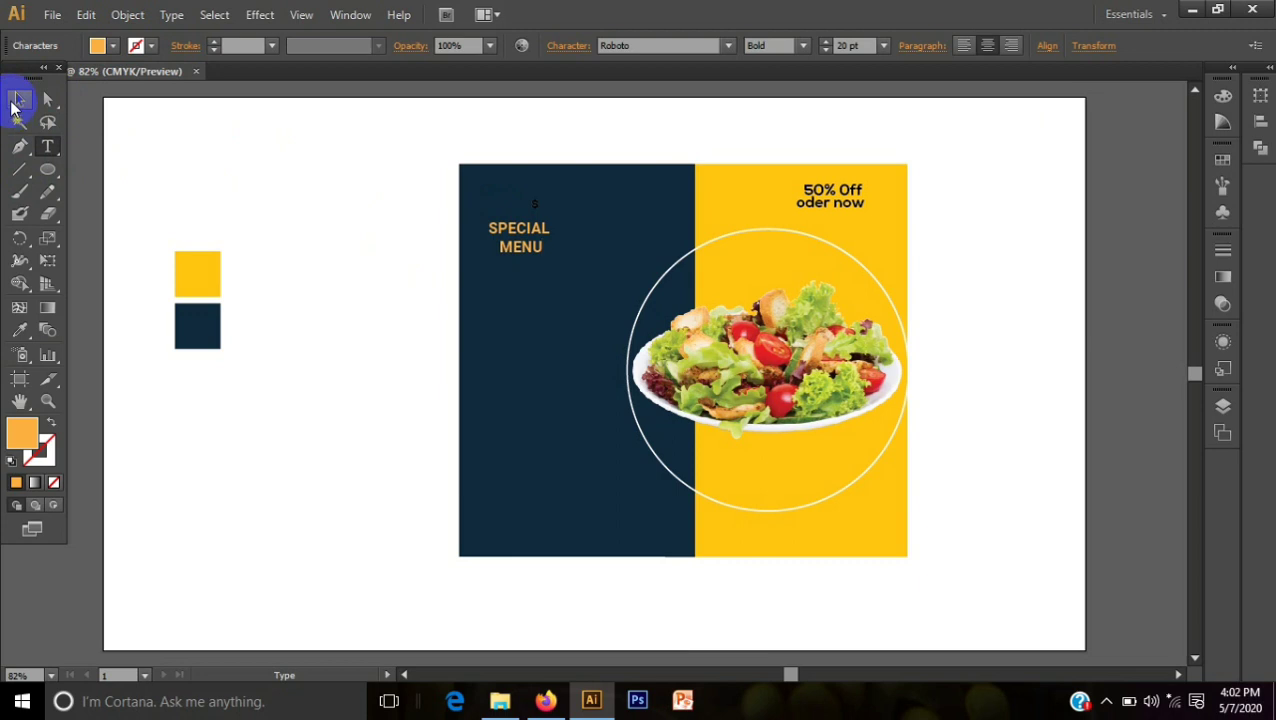
click(19, 99)
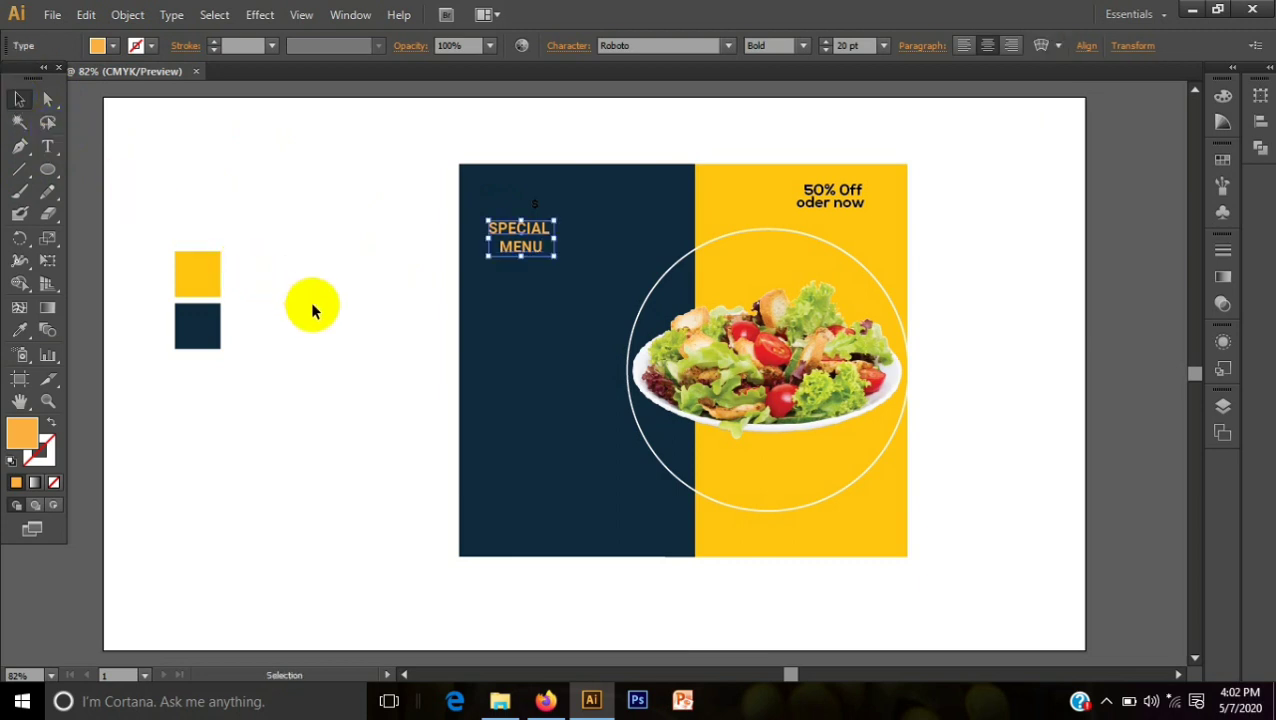
Enlarge SPECIAL MENU to 37 pt and move it up and right on the navy panel.
click(513, 233)
click(847, 45)
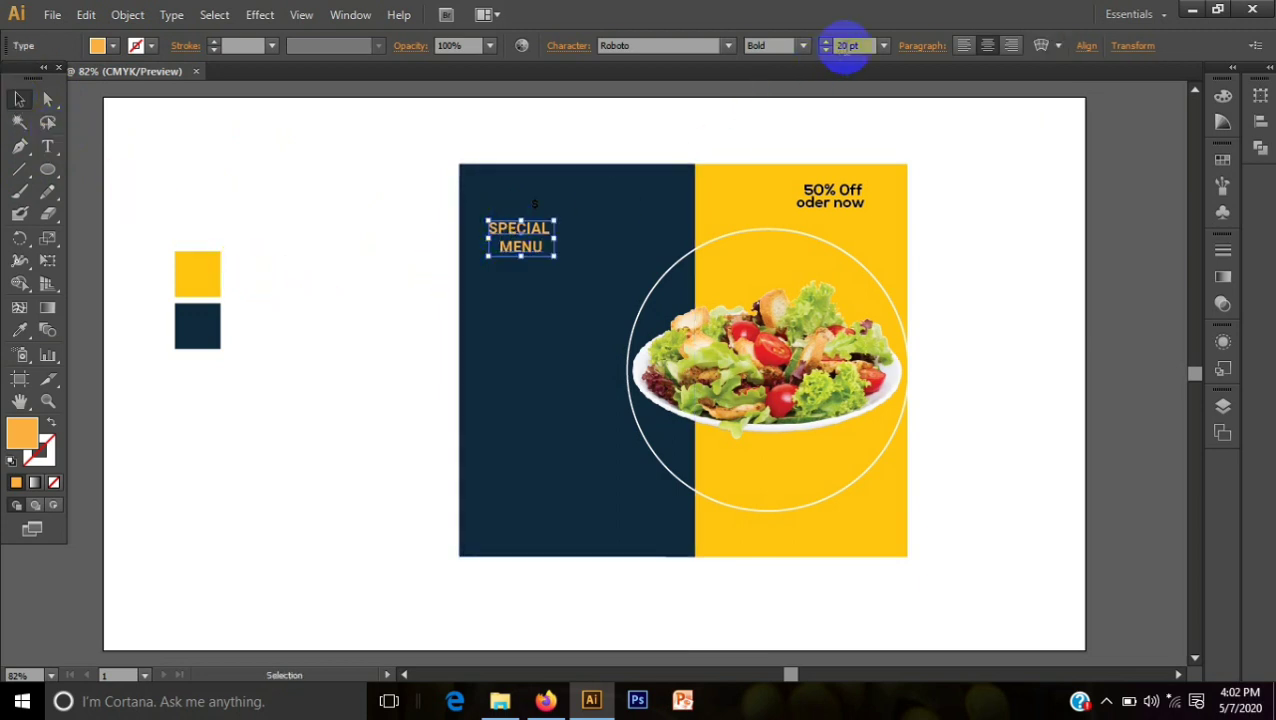
click(825, 45)
click(825, 45)
click(825, 45)
click(825, 45)
click(825, 45)
click(16, 98)
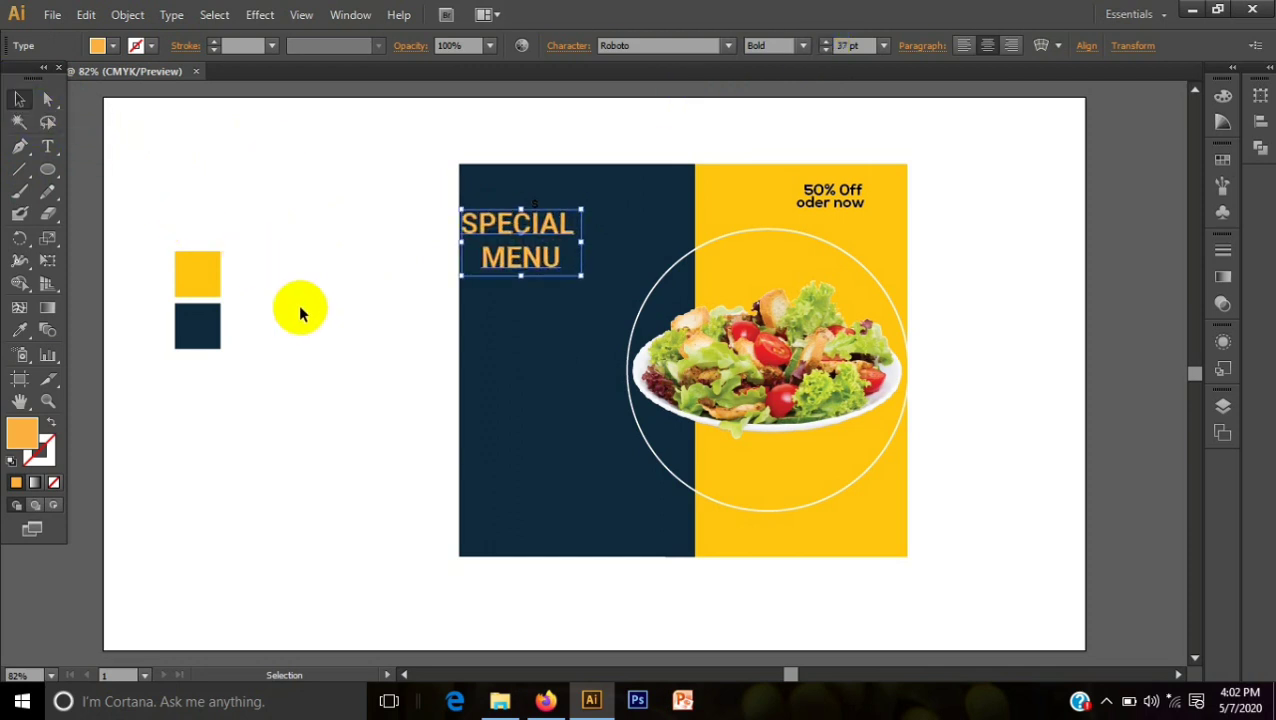
drag(525, 225, 540, 207)
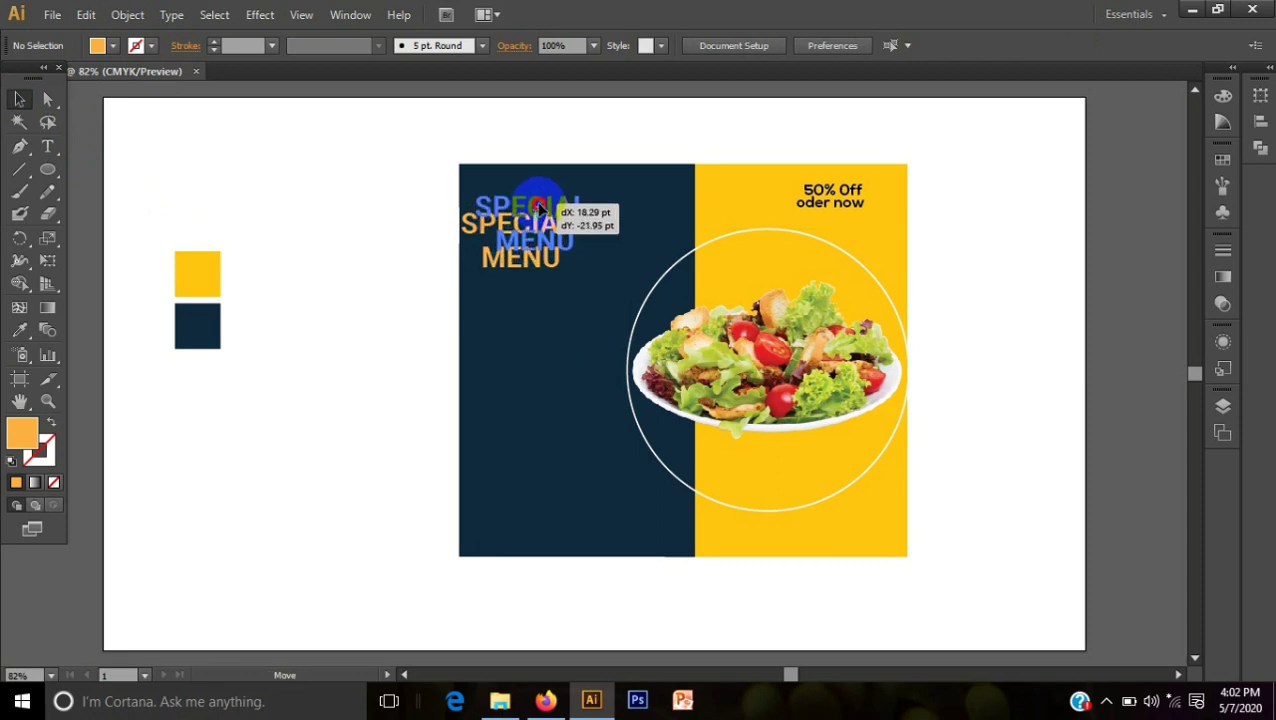
click(584, 276)
click(366, 418)
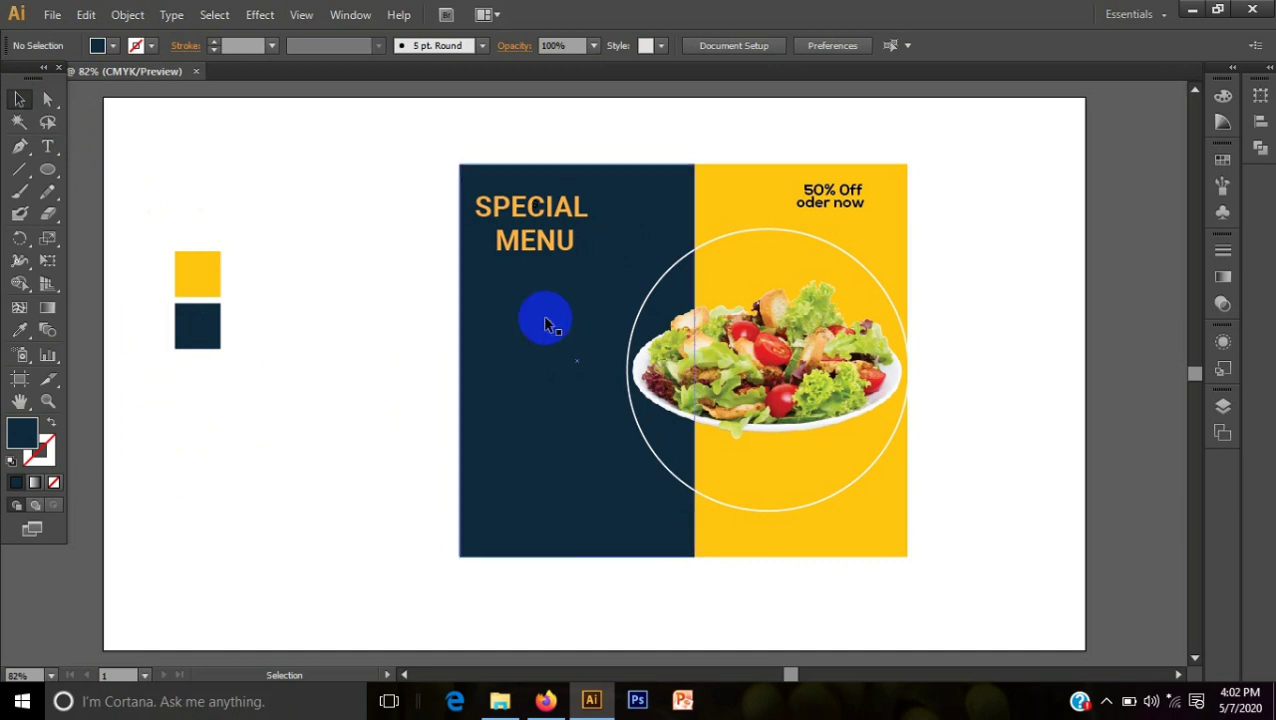
Change the SPECIAL MENU font style to Bold Italic, then to Black Italic.
click(550, 239)
click(806, 46)
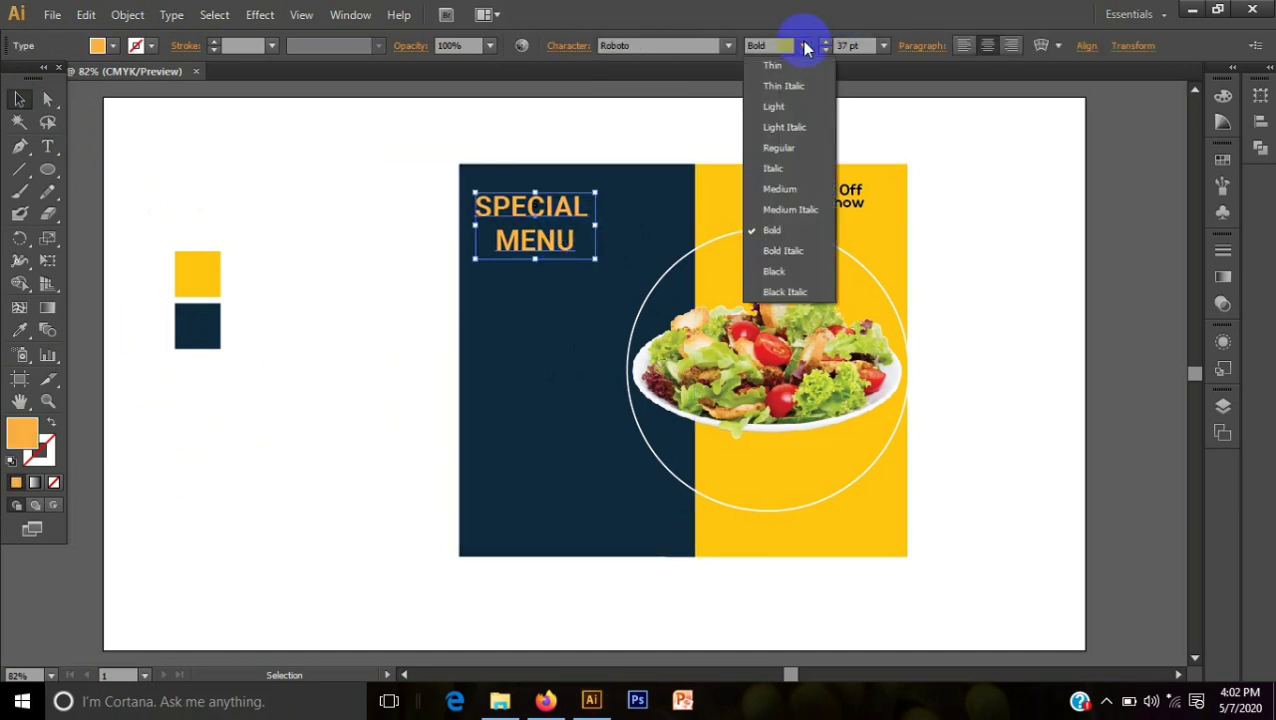
click(783, 250)
click(354, 243)
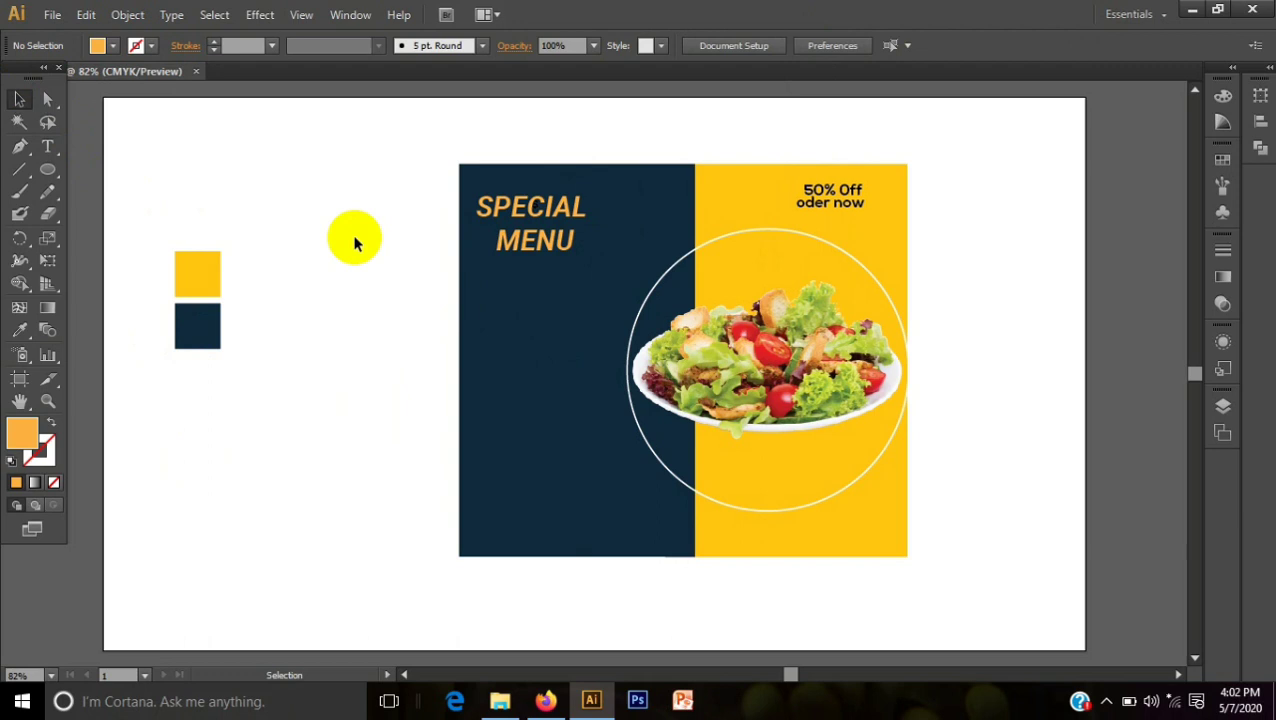
click(490, 221)
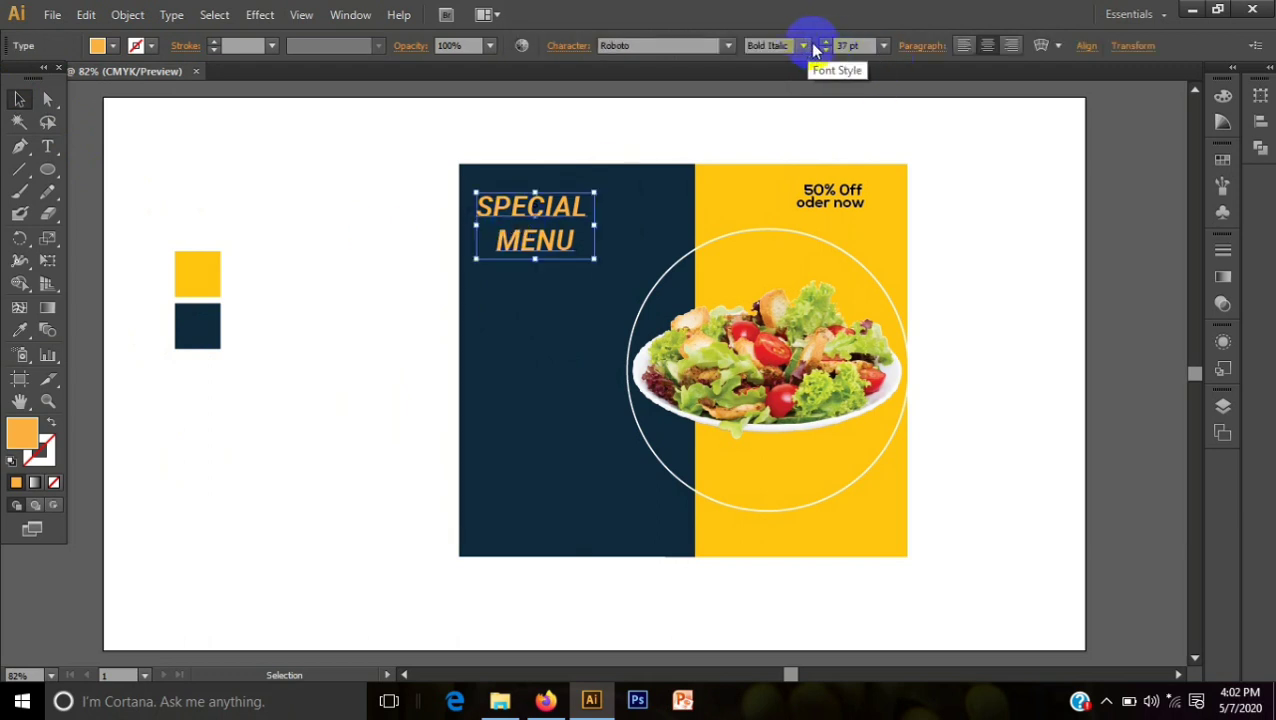
click(805, 45)
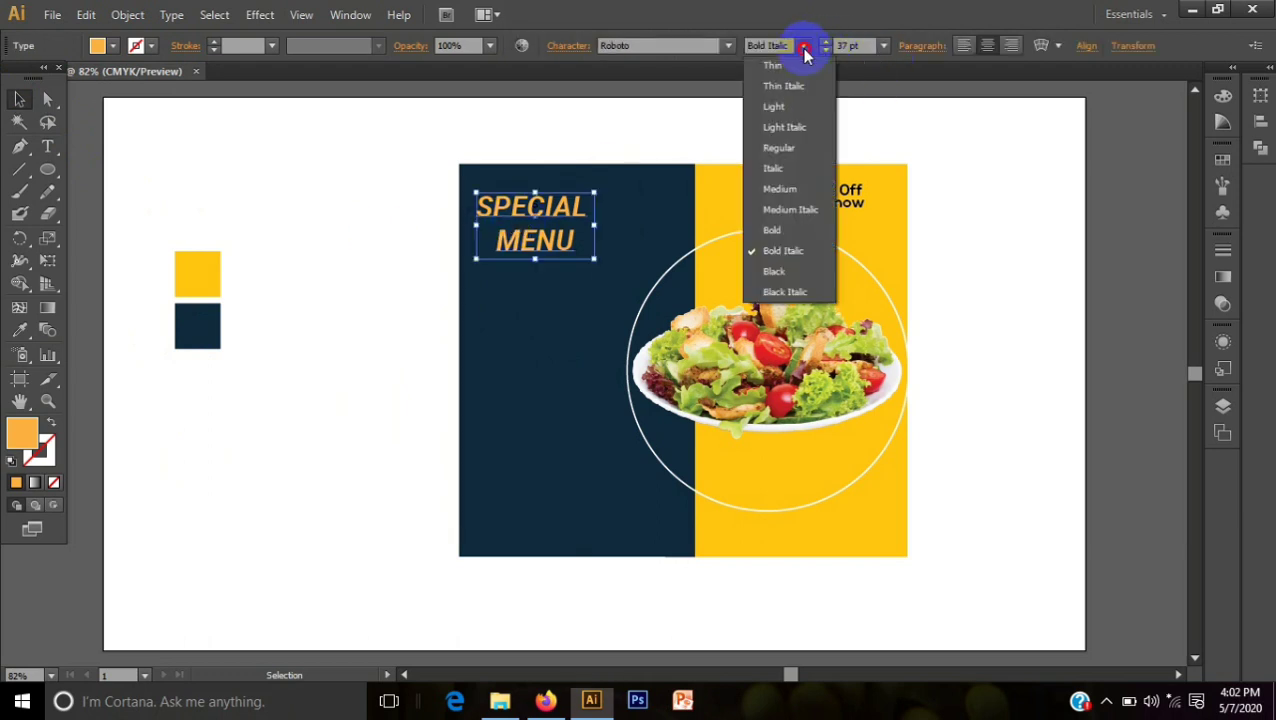
click(786, 291)
click(318, 263)
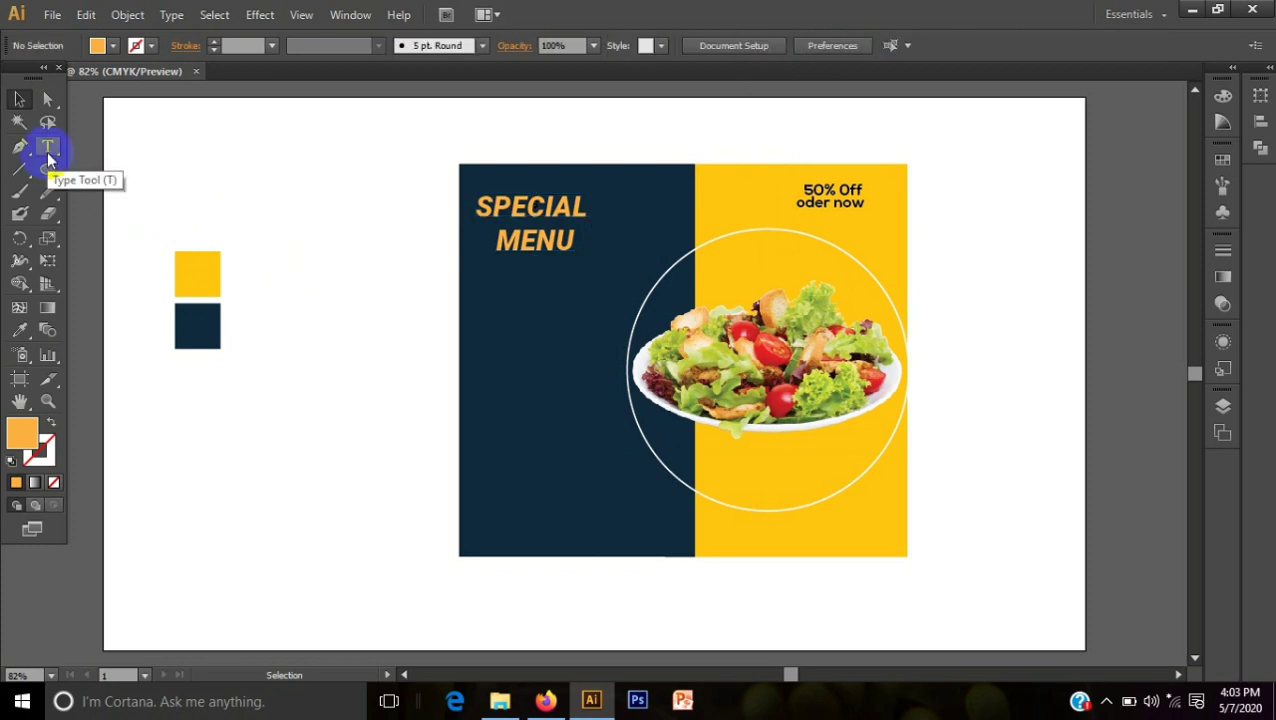
Type a white 16 pt dish list, starting 'Fire rices' and 'egg rice', under the heading.
click(48, 155)
click(496, 285)
click(118, 46)
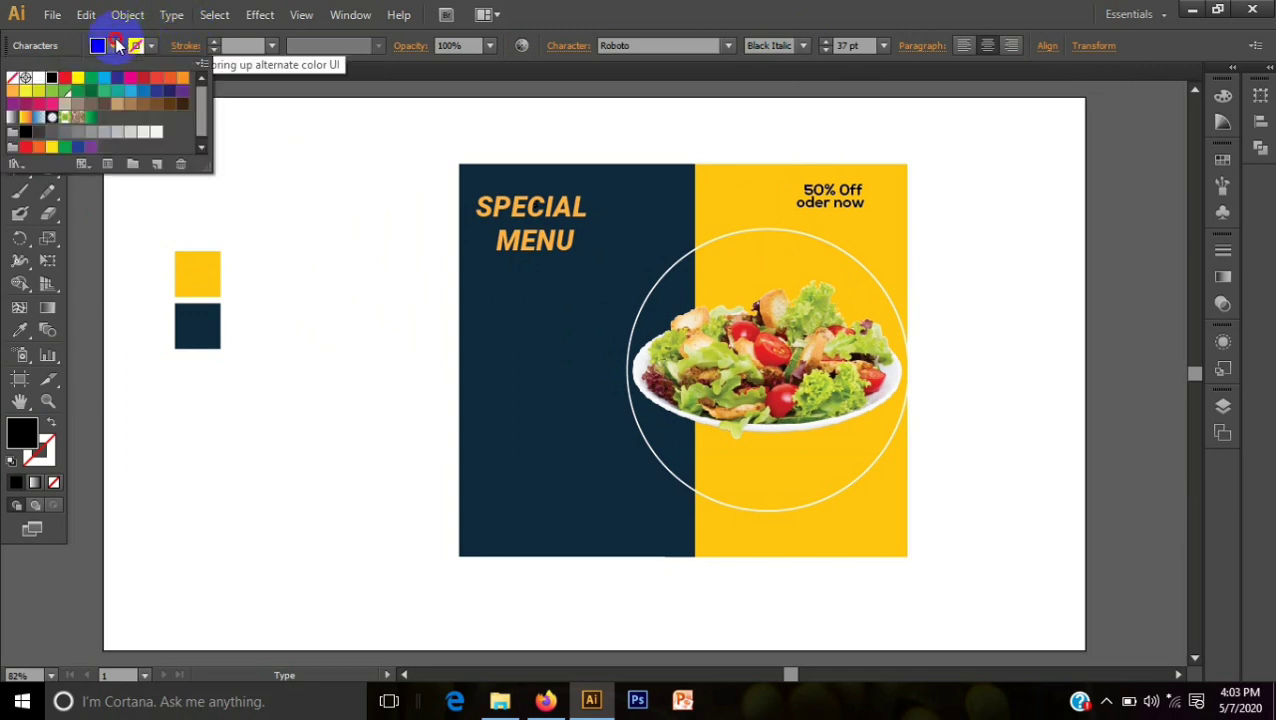
click(39, 77)
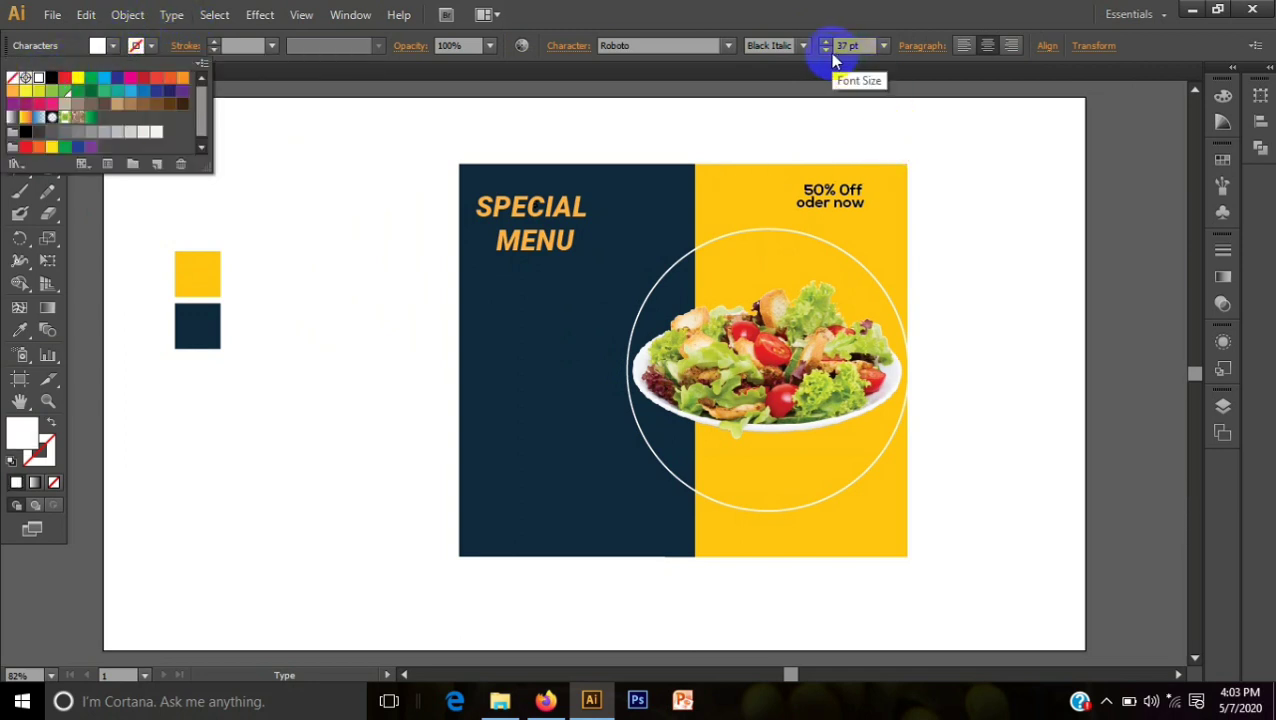
click(826, 50)
click(826, 50)
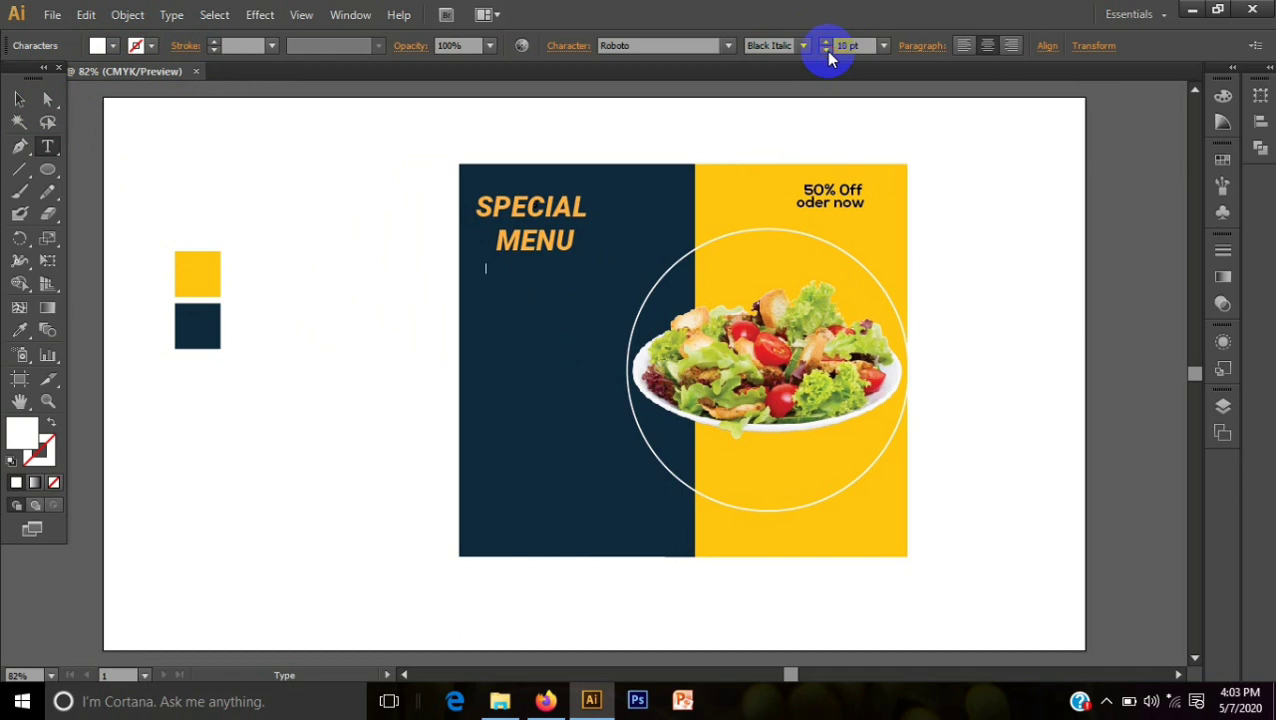
click(826, 42)
text(Fire rice)
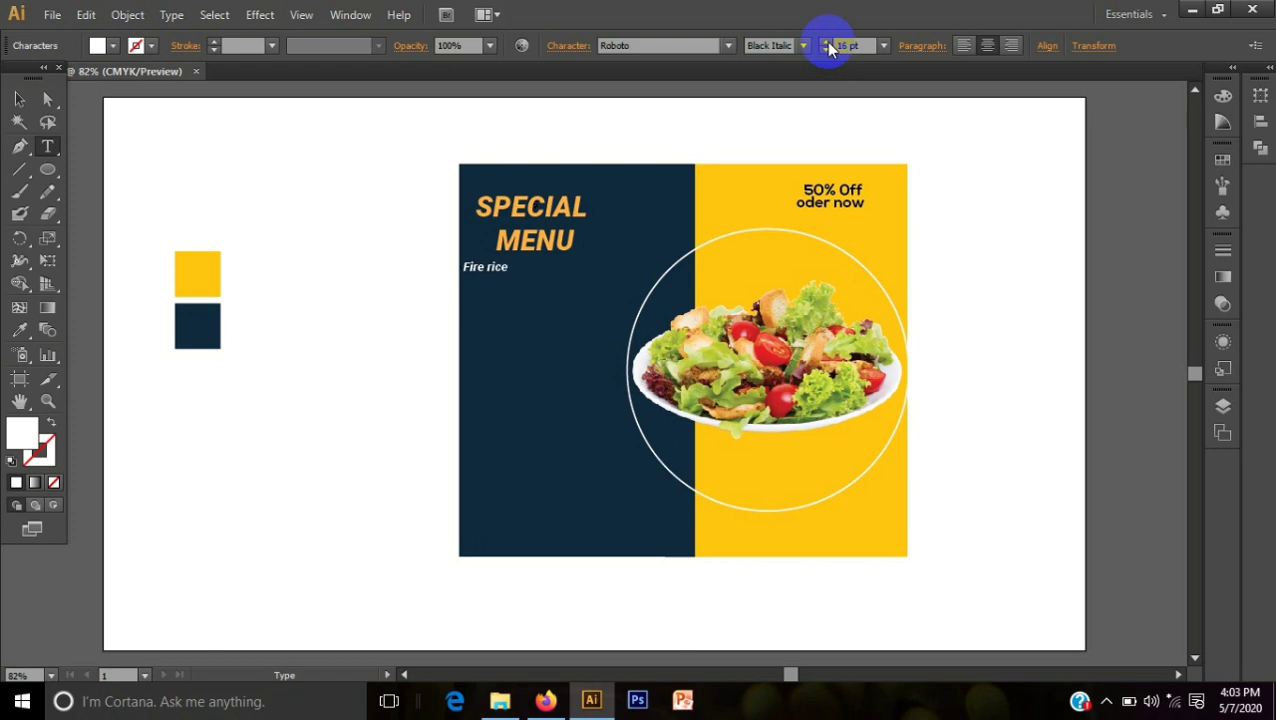
text(s)
text(egg)
text( ricesocies)
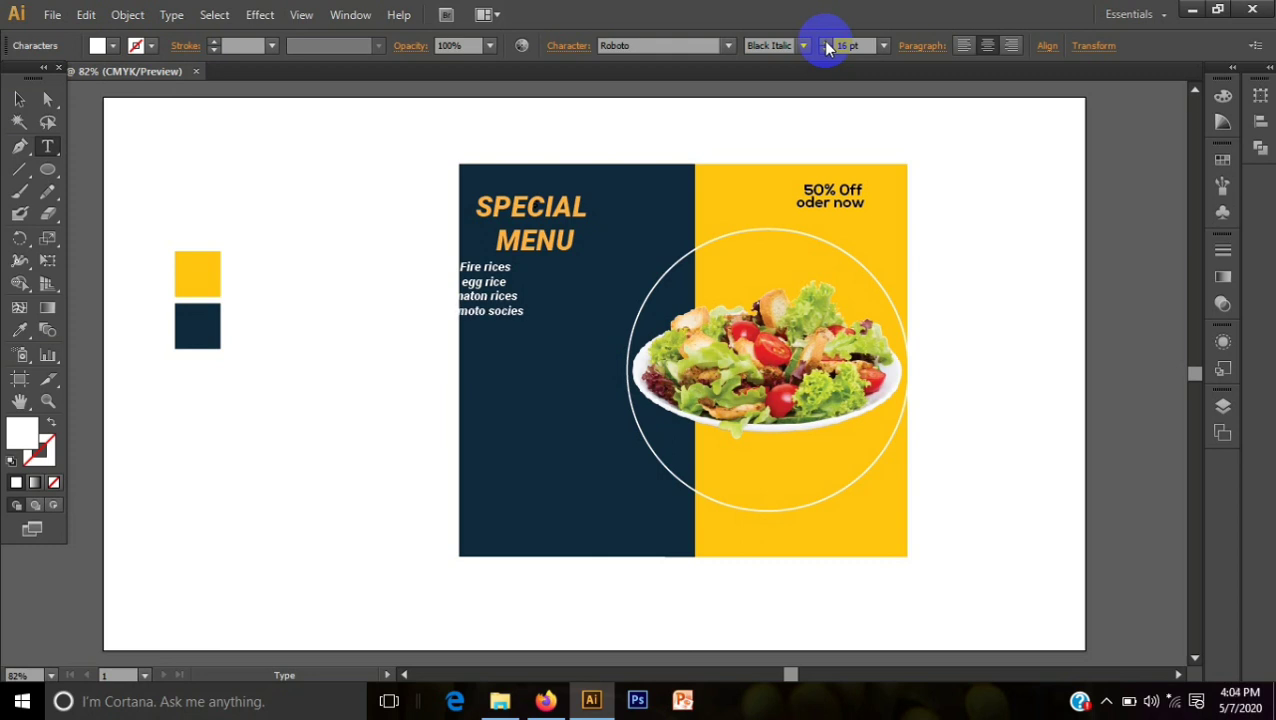
click(826, 48)
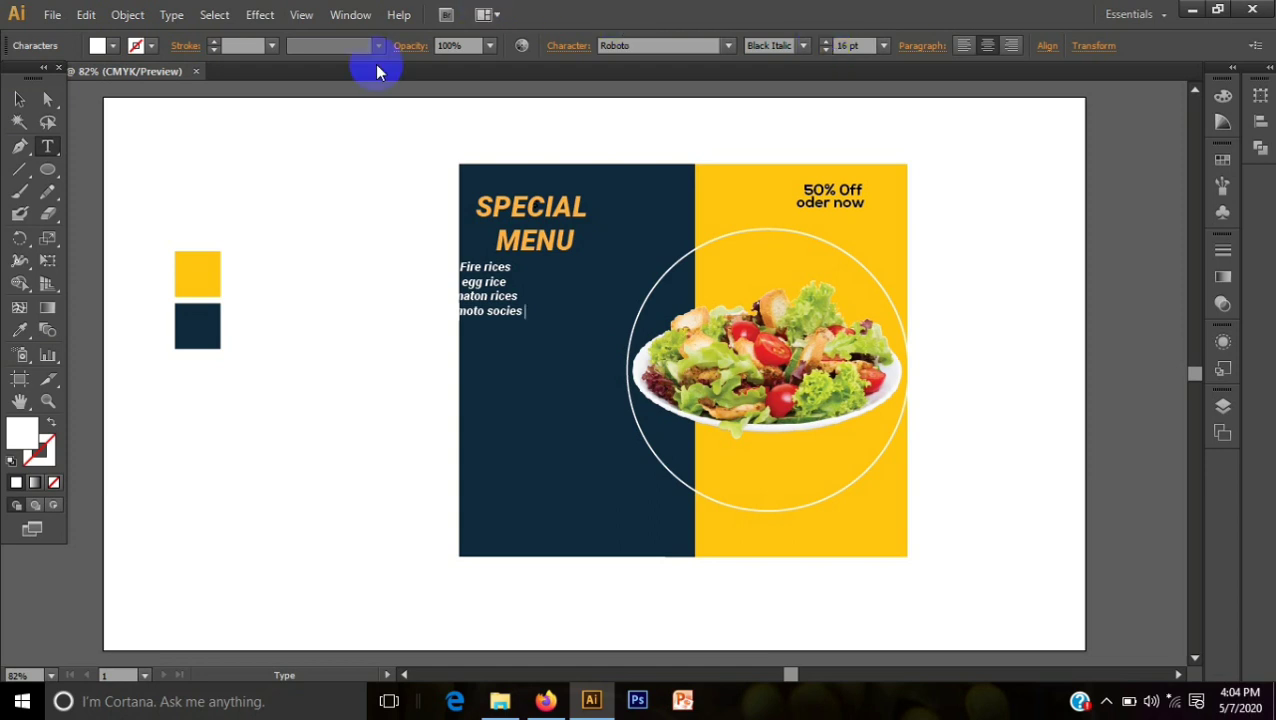
click(19, 99)
Move the dish list right under the heading, undoing an accidental navy panel move.
click(535, 420)
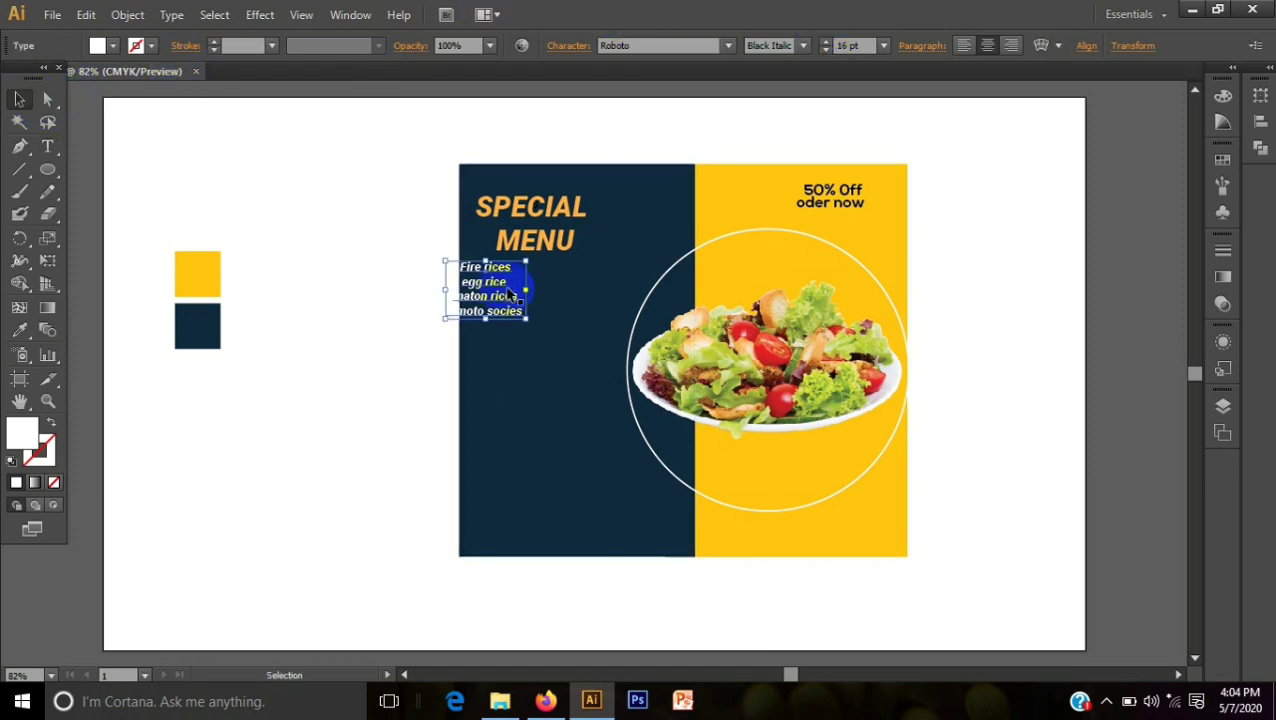
drag(504, 294, 560, 304)
key(ctrl+z)
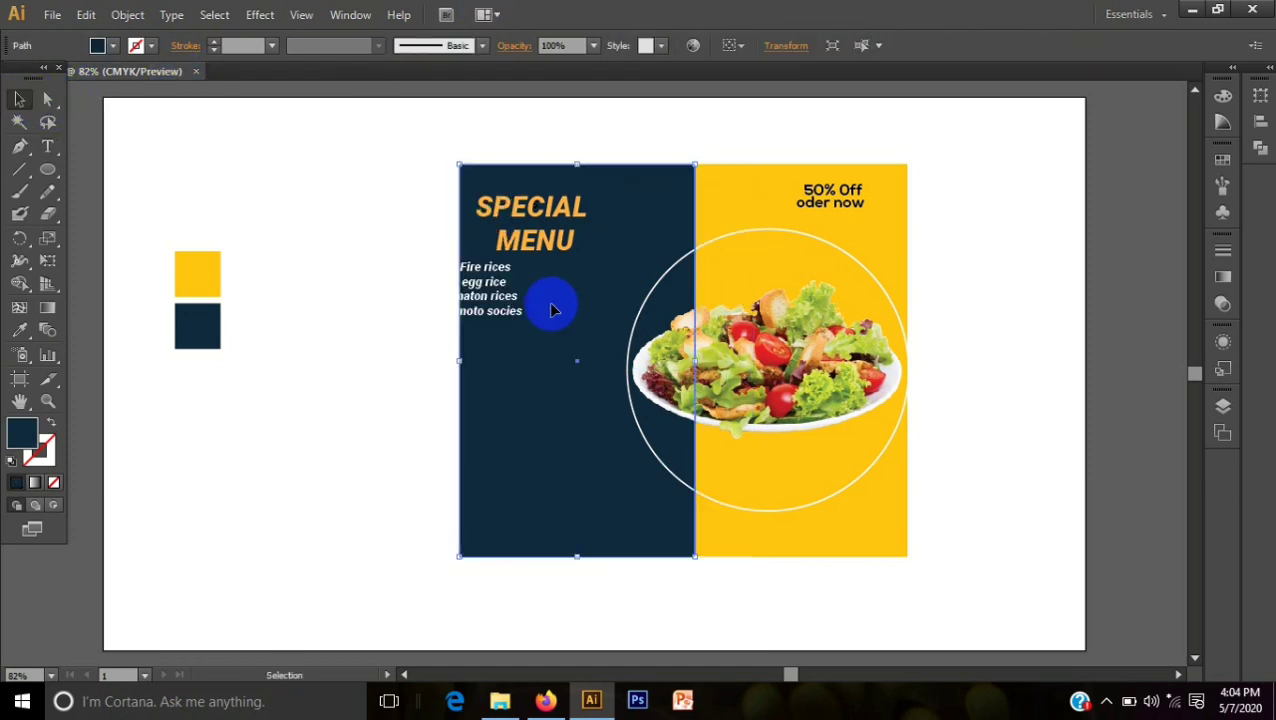
click(373, 361)
click(490, 316)
drag(492, 316, 530, 322)
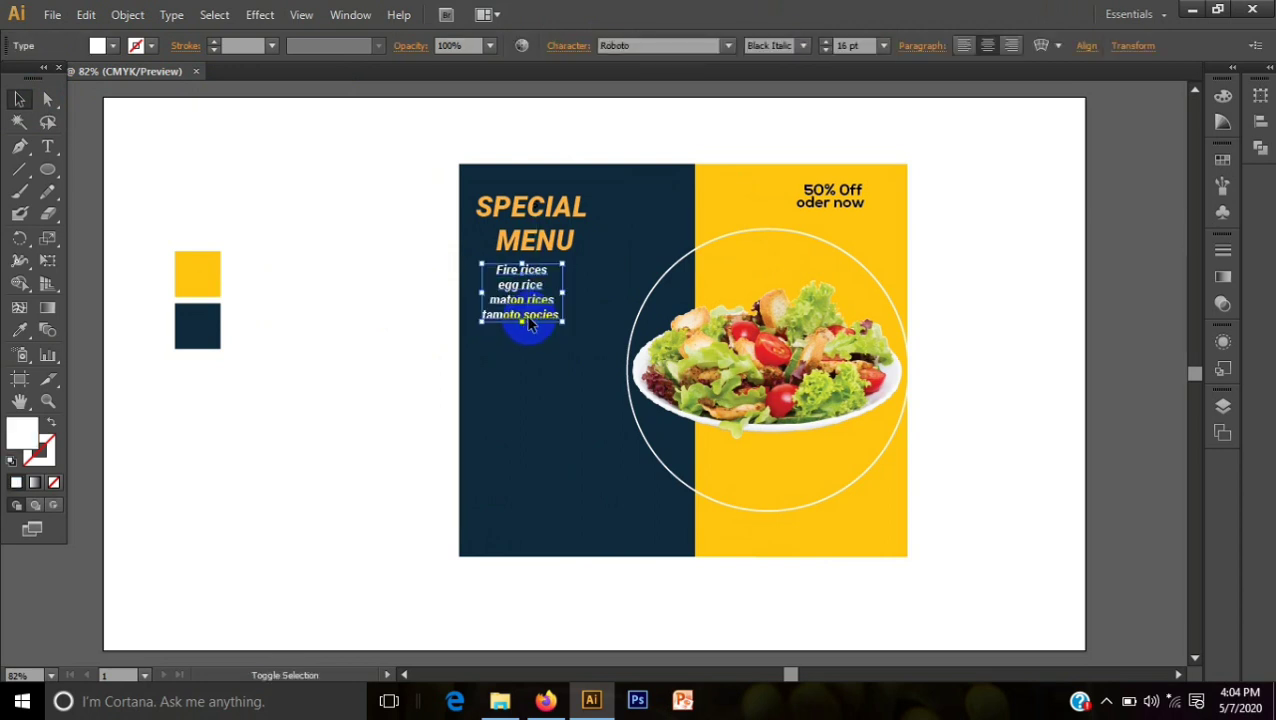
click(970, 45)
key(Left)
key(Left)
key(Left)
key(Left)
key(Left)
key(Left)
key(Left)
key(Left)
key(Left)
key(Left)
key(Left)
key(Left)
key(Left)
key(Left)
key(Left)
key(Left)
key(Left)
key(Left)
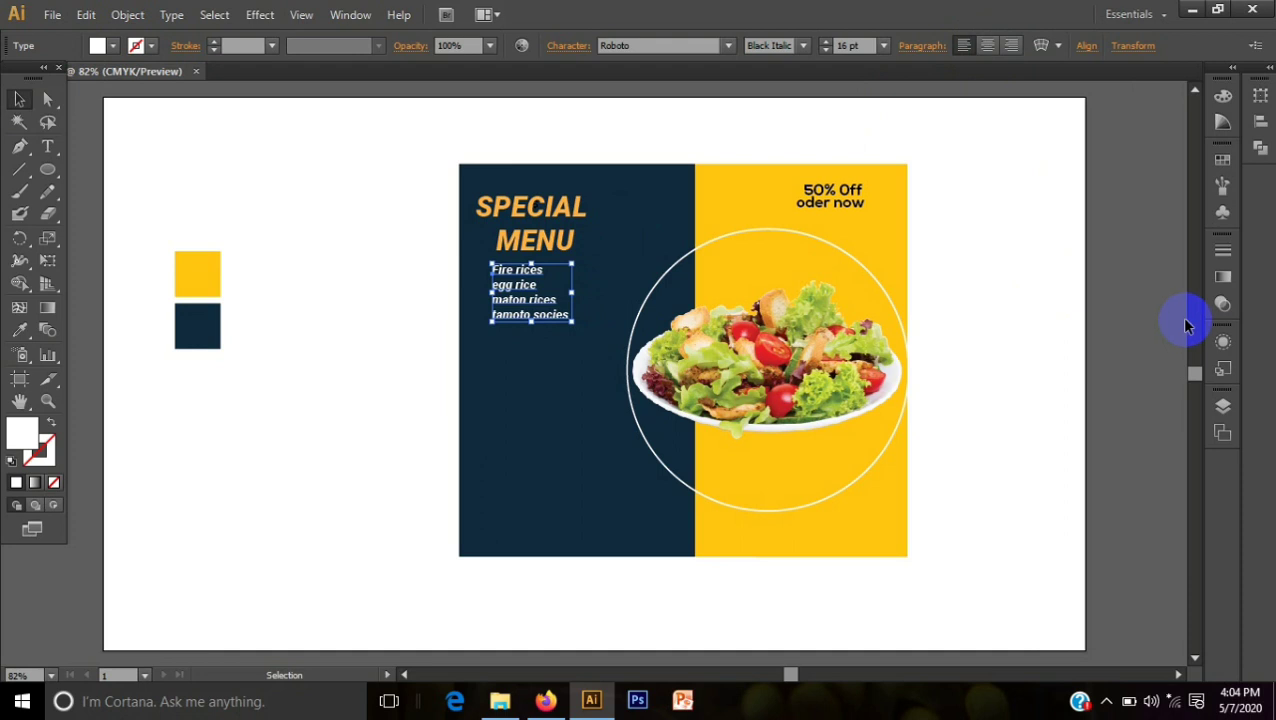
Try left, right and centre paragraph alignment on the heading and list, ending centred.
click(1140, 304)
click(551, 232)
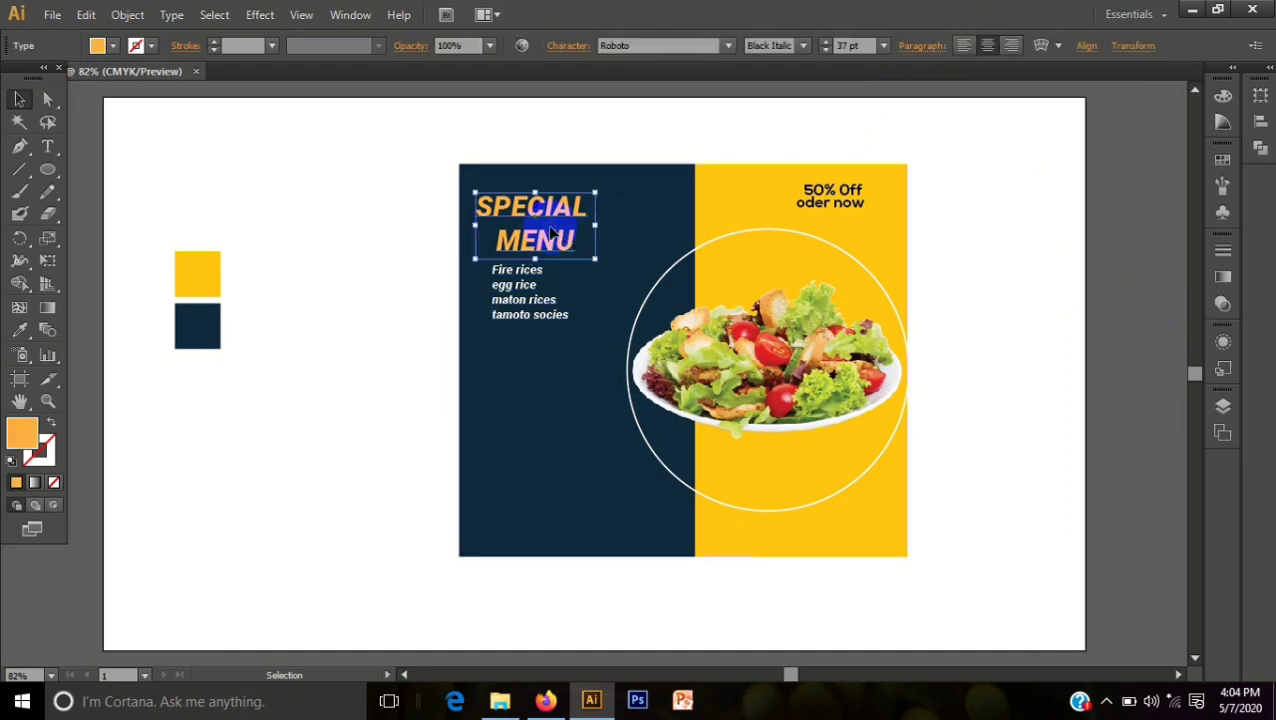
shift+click(512, 325)
click(985, 47)
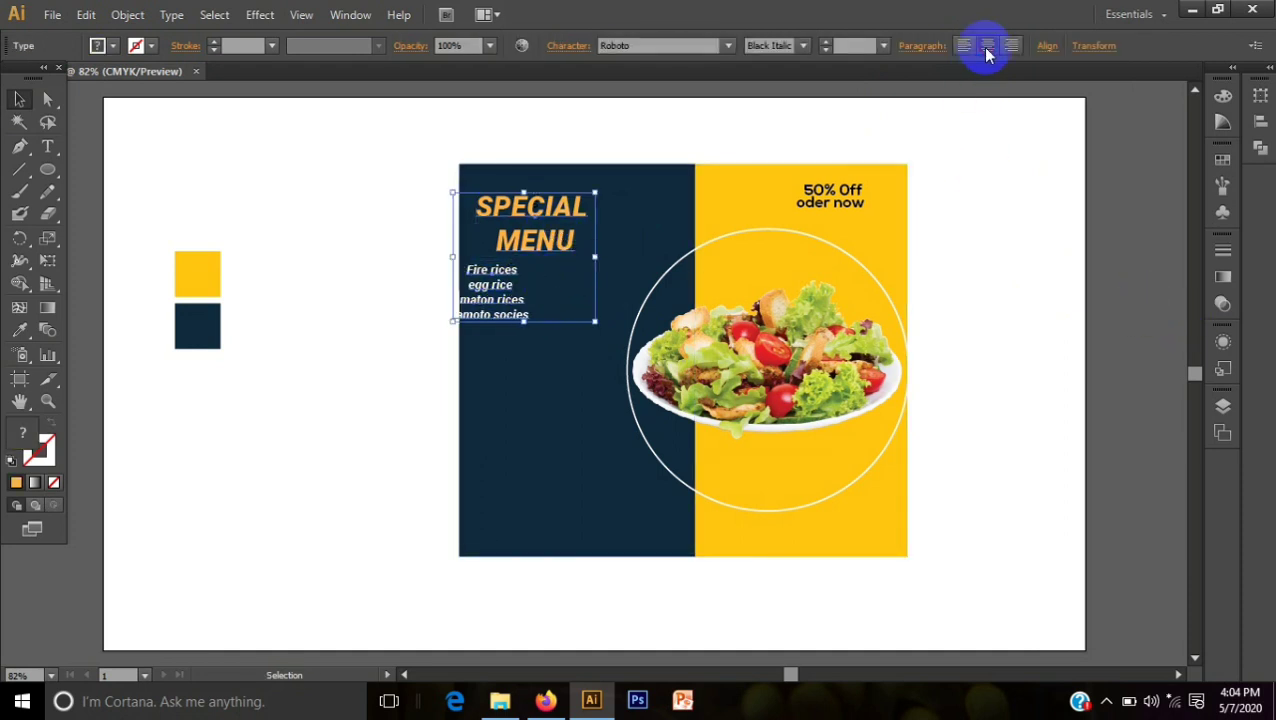
click(963, 45)
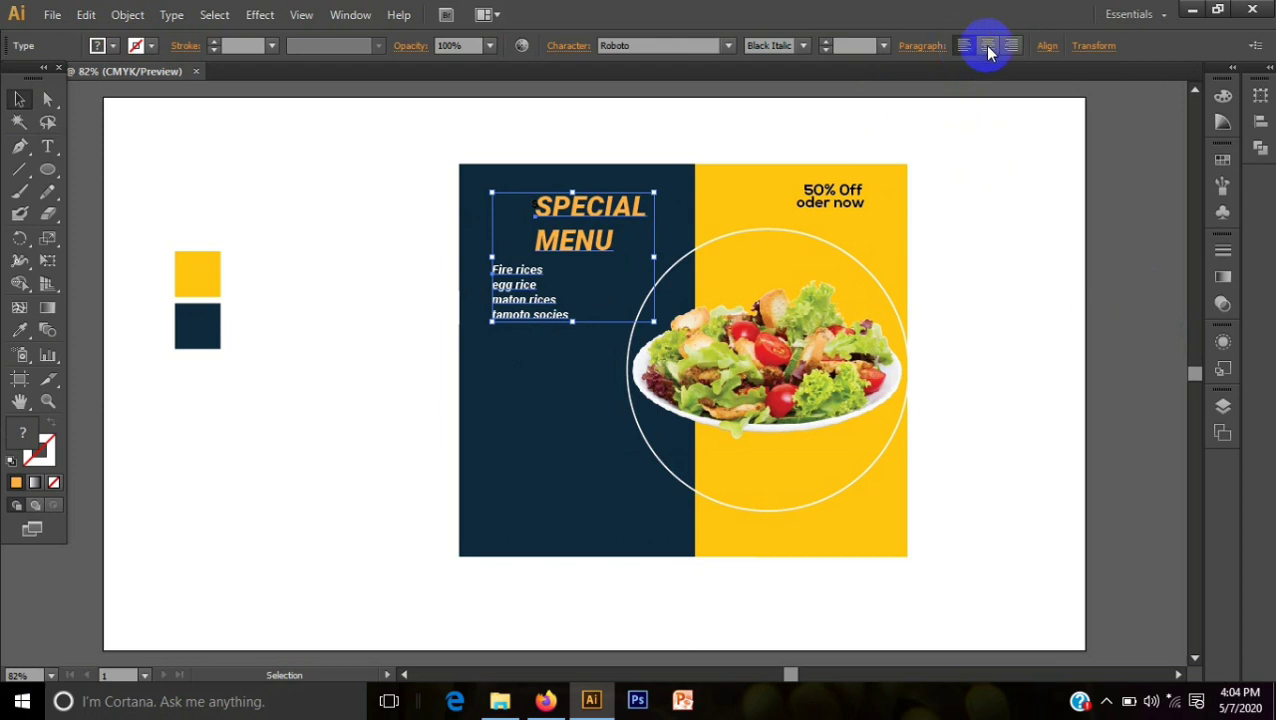
click(1013, 46)
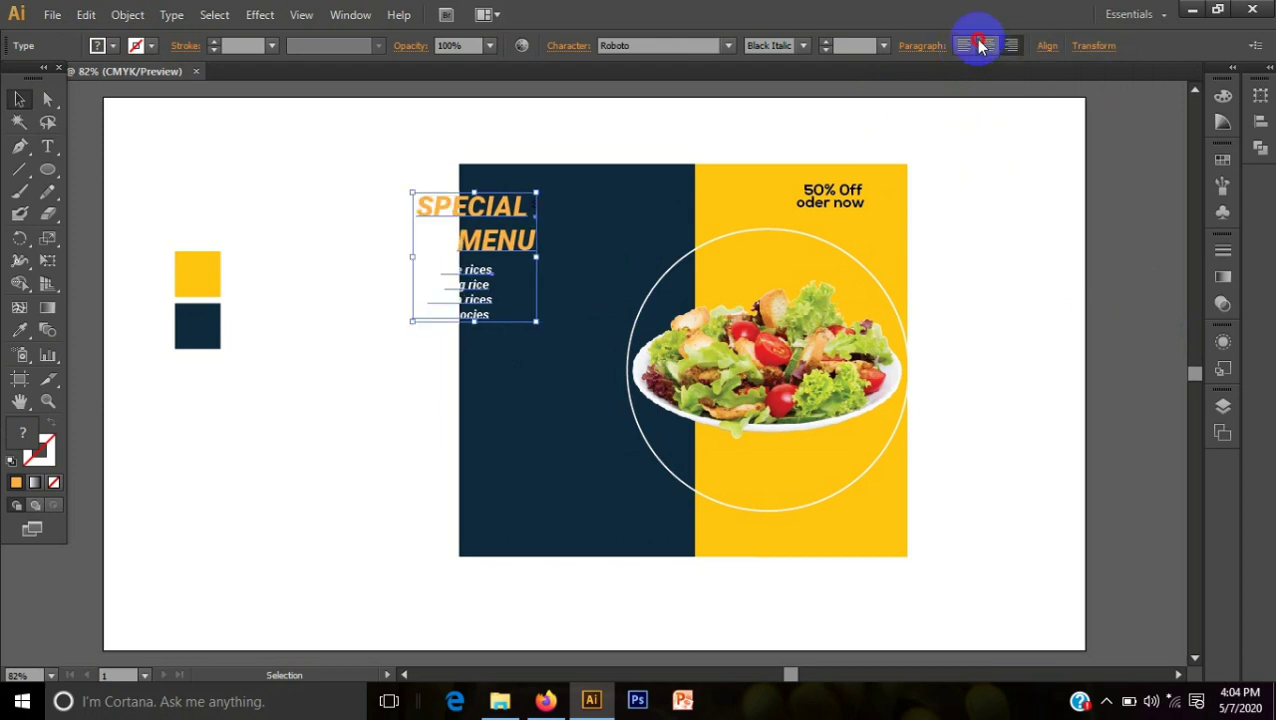
click(980, 45)
Try Align panel centre, right and left alignment on both blocks, undoing vertical centring.
click(1260, 120)
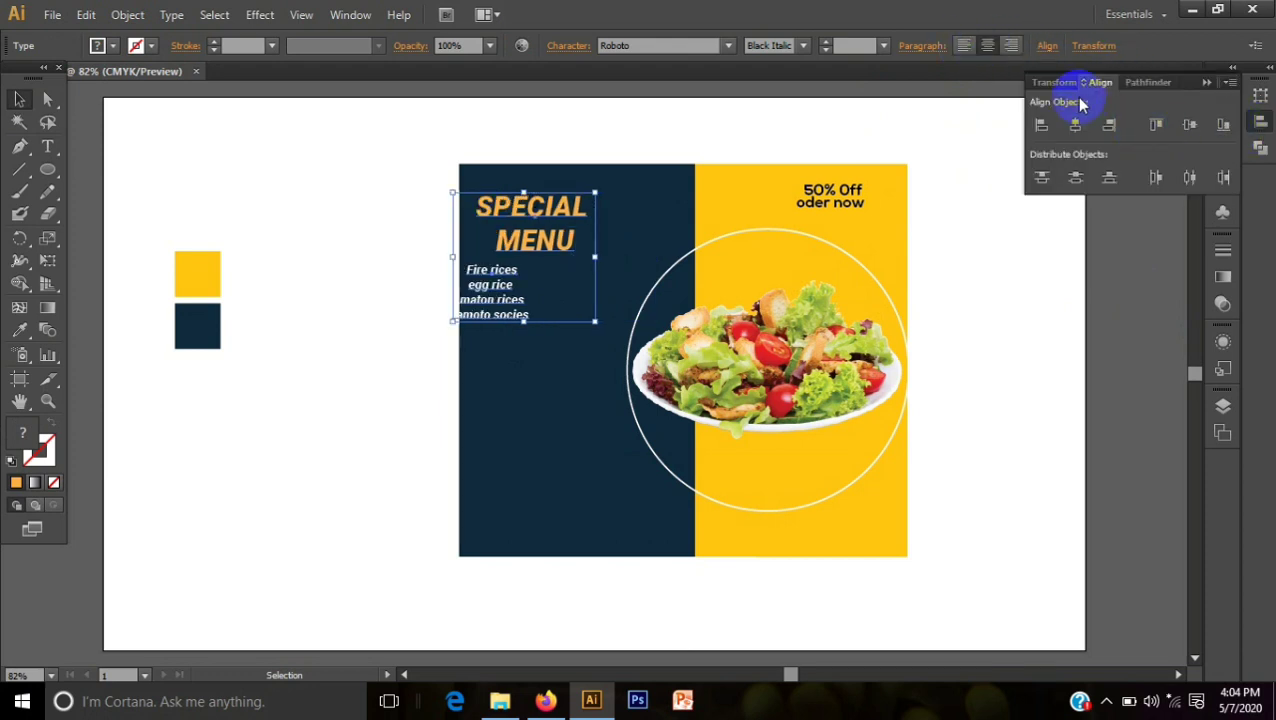
click(1075, 124)
click(1109, 124)
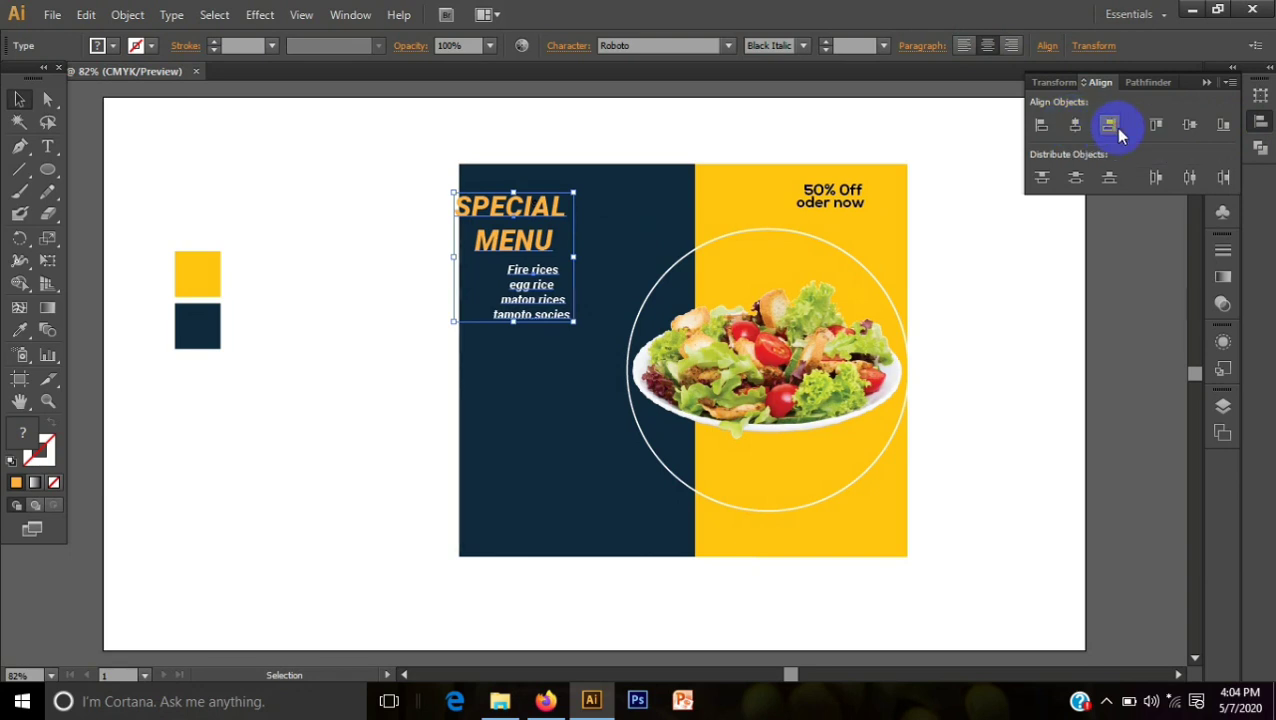
click(1043, 126)
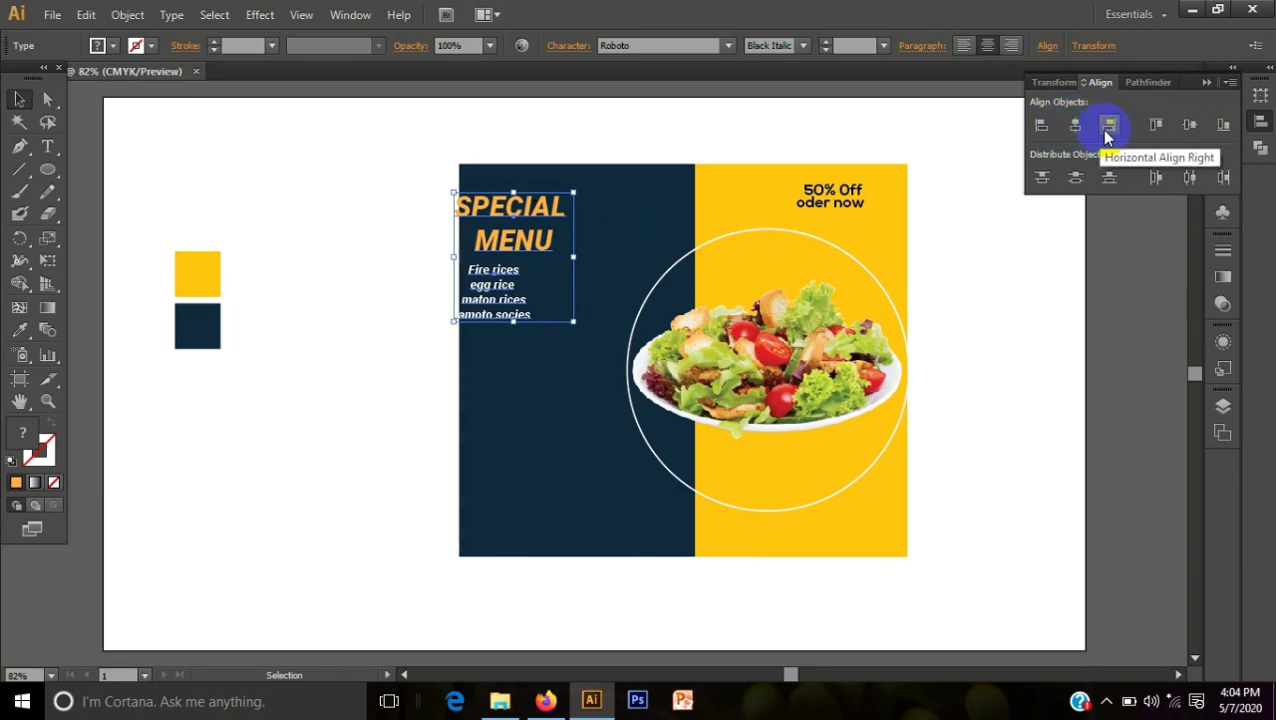
click(1189, 126)
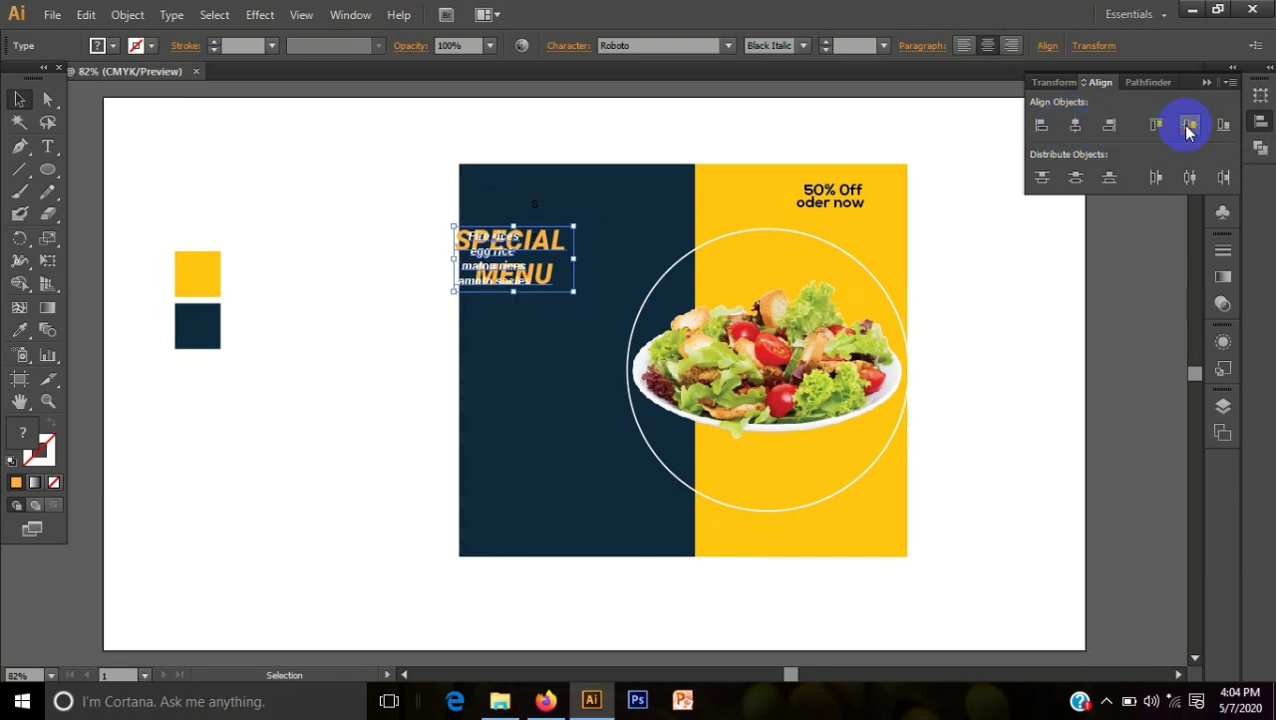
key(ctrl+z)
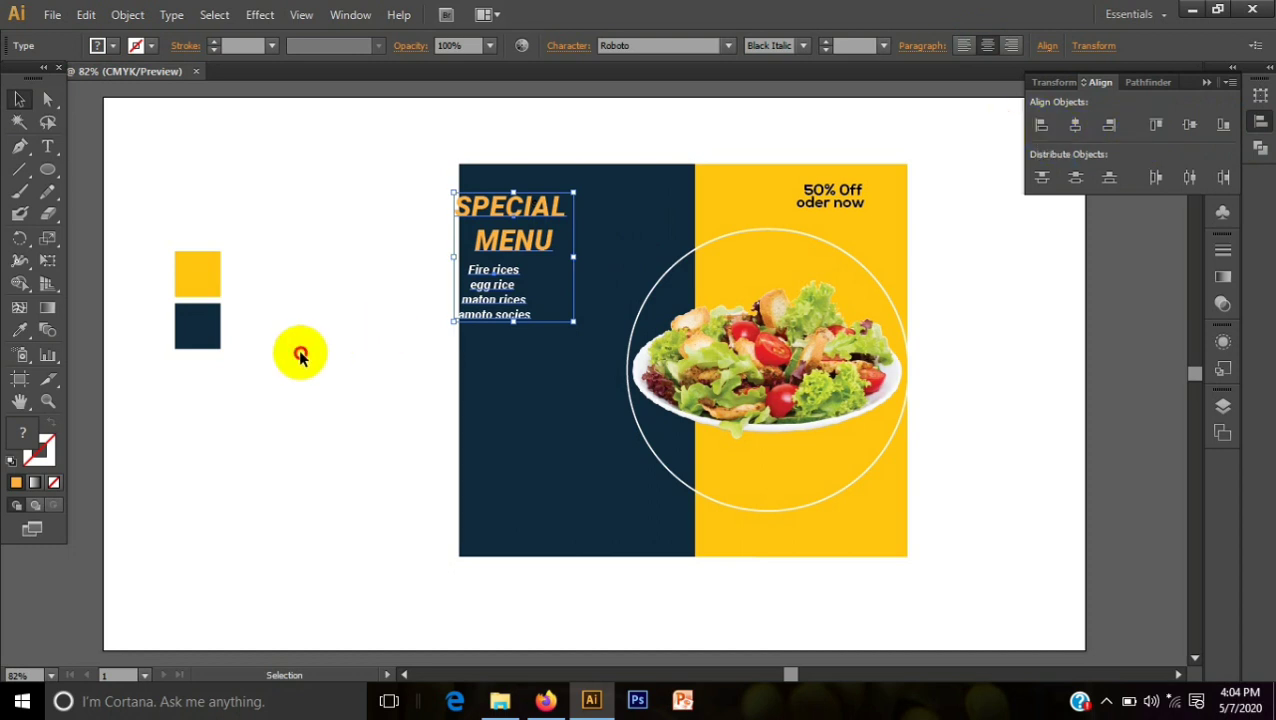
Nudge the SPECIAL MENU heading right and try further alignment options.
click(391, 349)
click(487, 310)
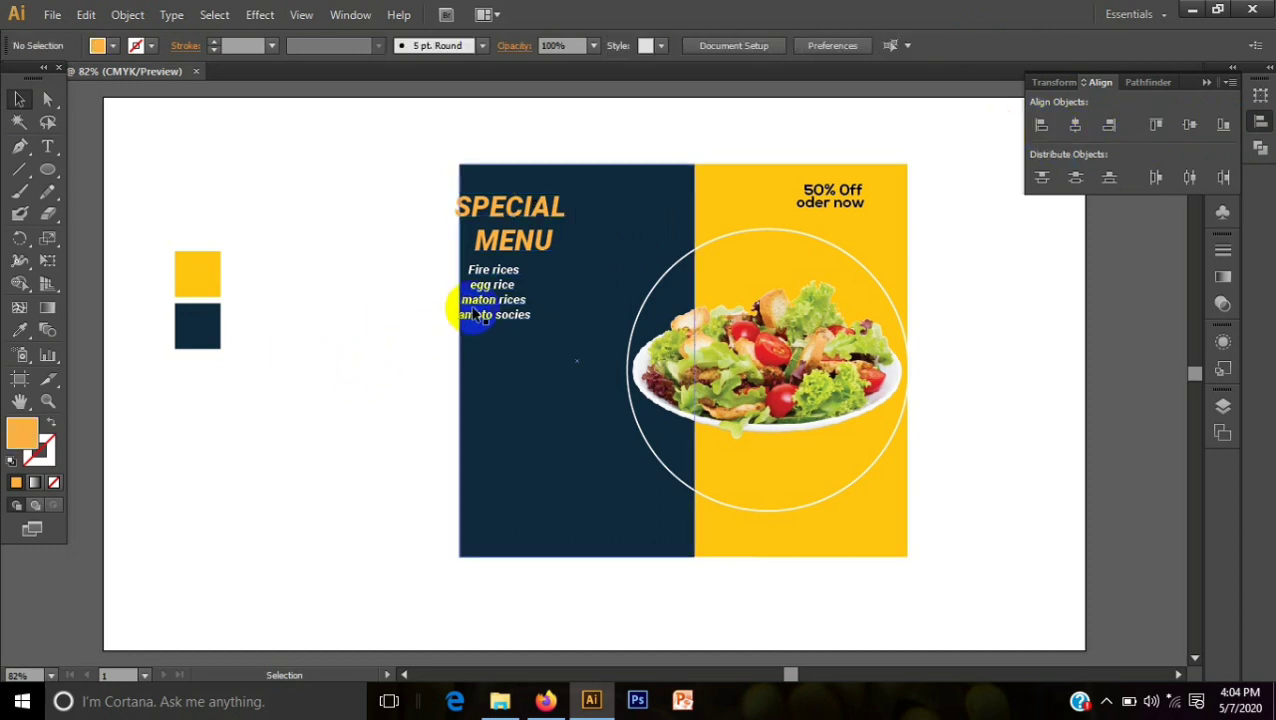
shift+click(518, 246)
click(473, 320)
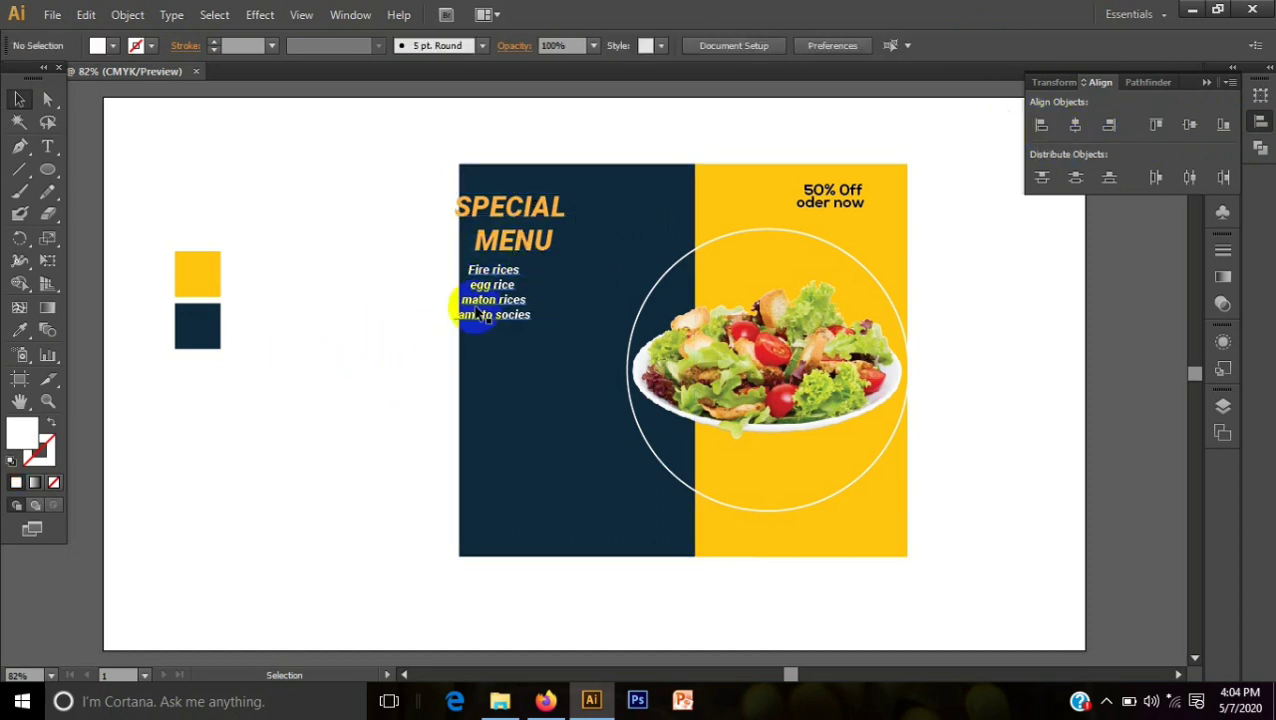
click(504, 242)
key(Right)
key(Right)
key(Right)
key(Right)
key(Right)
key(Right)
key(Right)
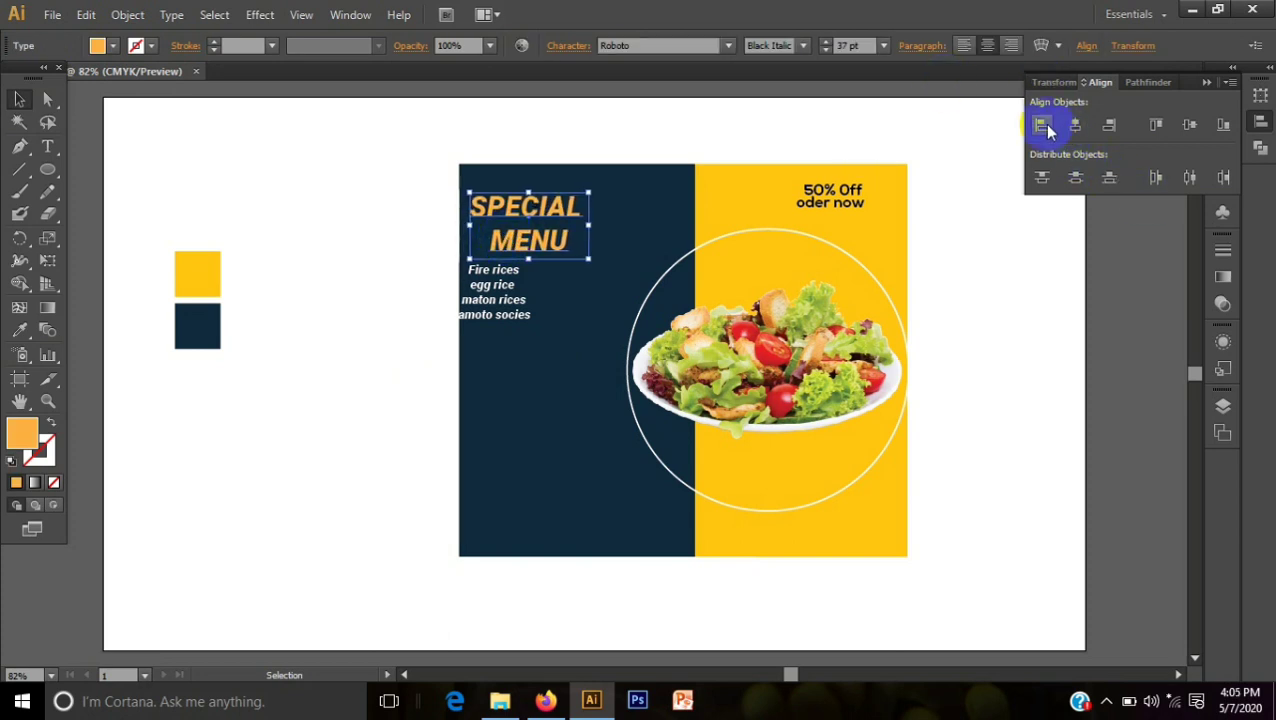
click(1084, 130)
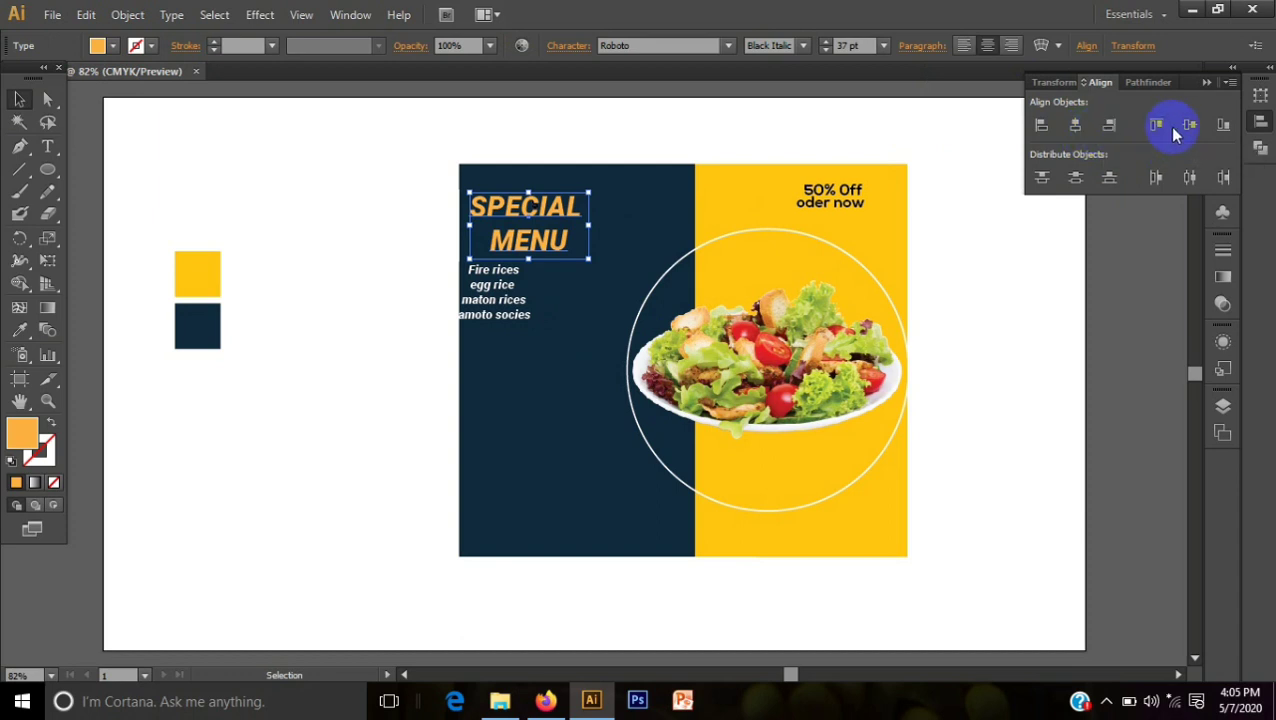
click(1231, 122)
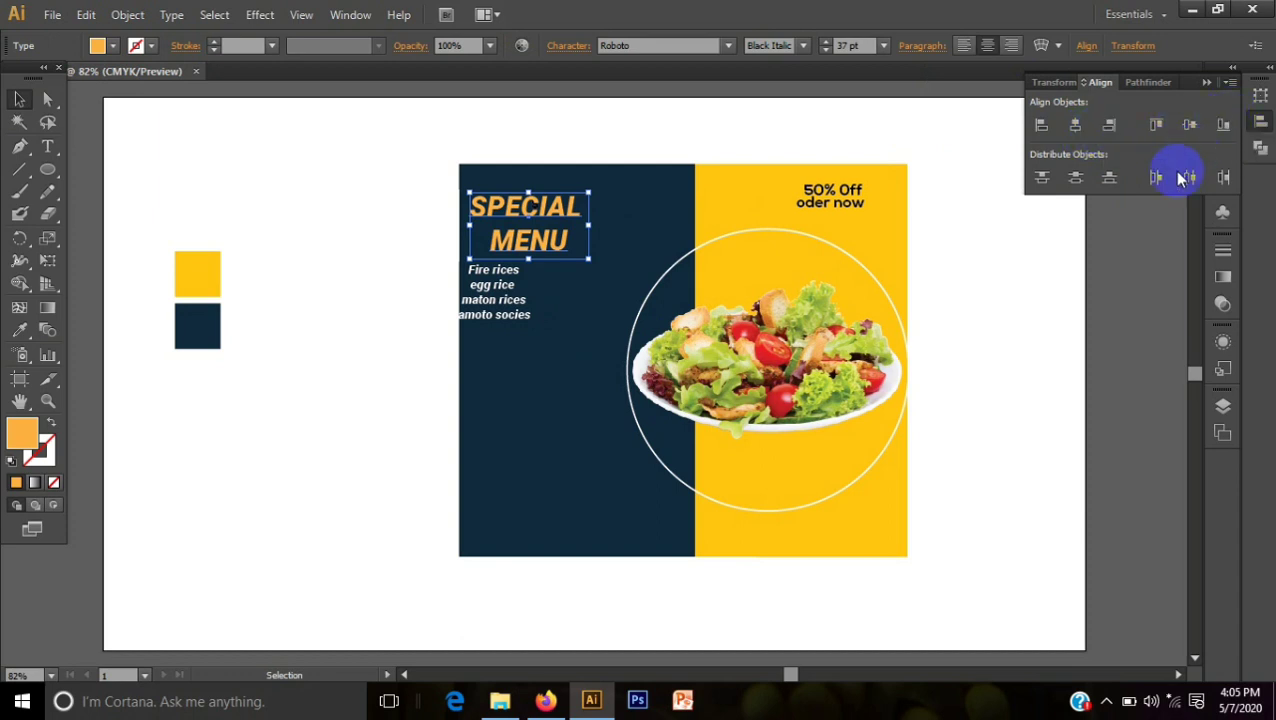
Drag the dish list right so it is centred under the SPECIAL MENU heading.
click(320, 376)
click(560, 245)
shift+click(476, 372)
shift+click(495, 296)
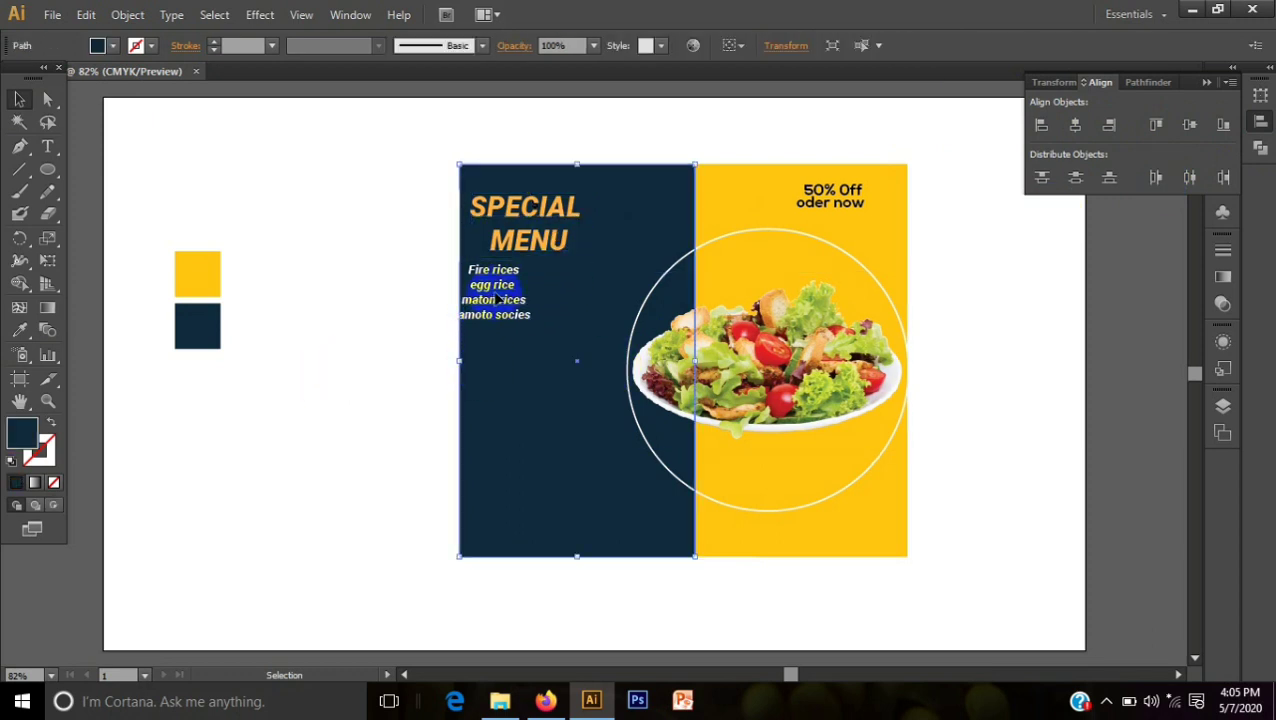
click(497, 298)
drag(479, 300, 491, 305)
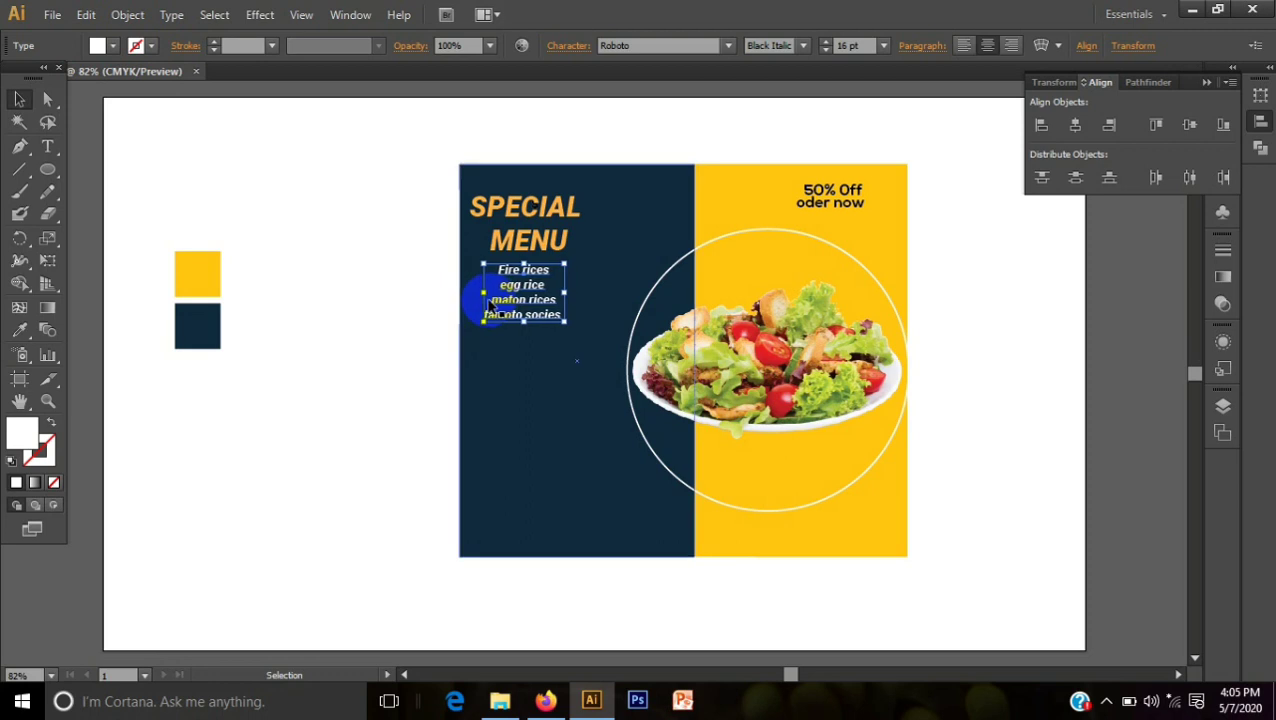
click(345, 316)
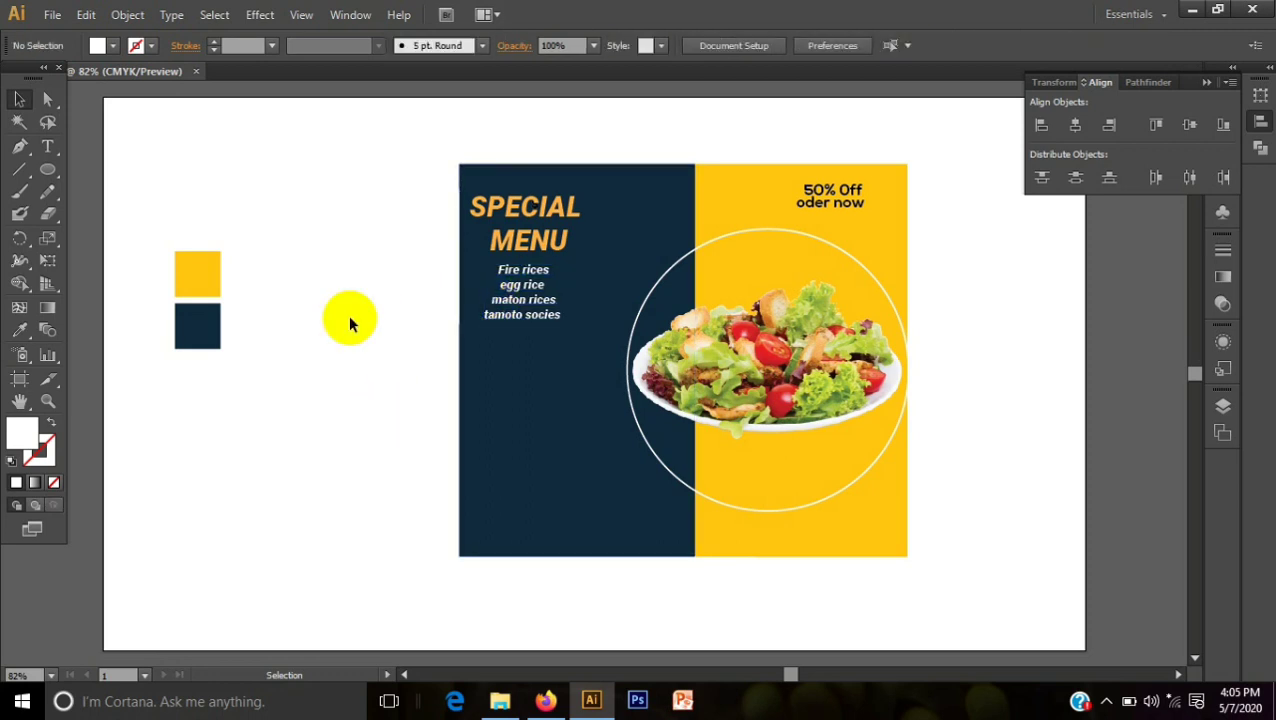
Add a white text line with the website address near the navy panel's bottom.
click(47, 146)
mouse_move(490, 484)
mouse_down()
mouse_move(516, 510)
mouse_move(493, 527)
mouse_up()
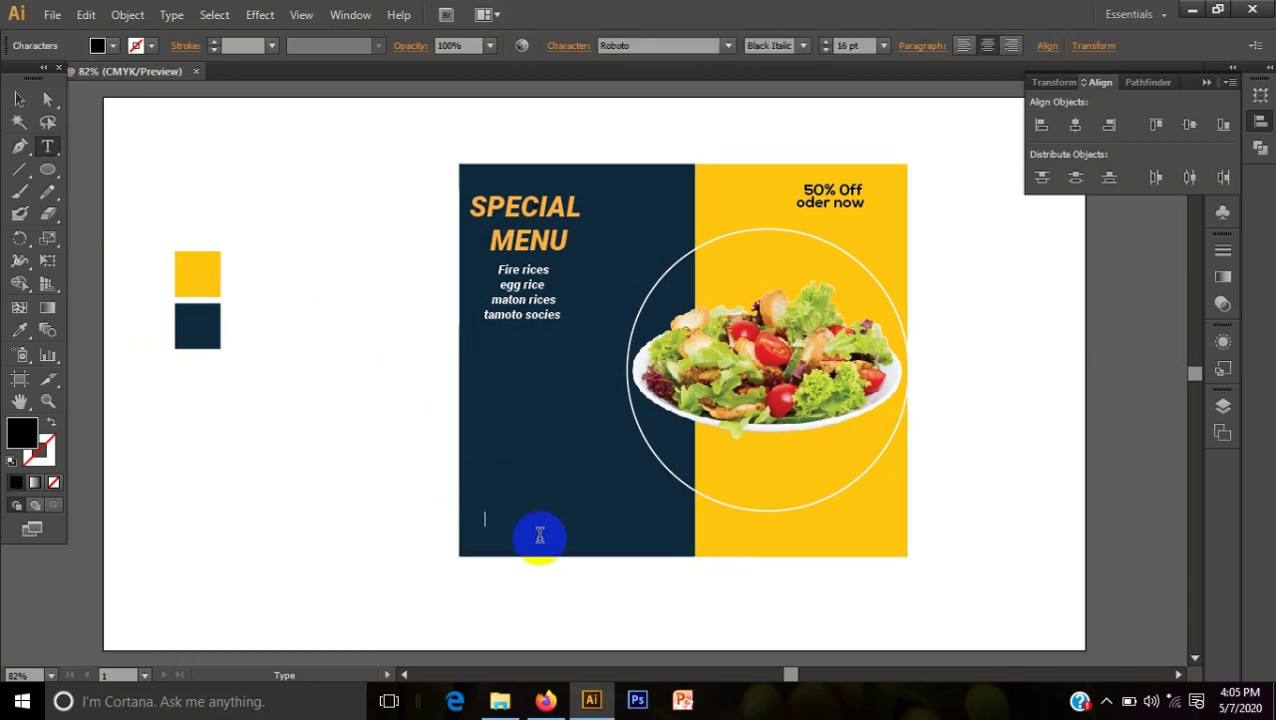
click(110, 45)
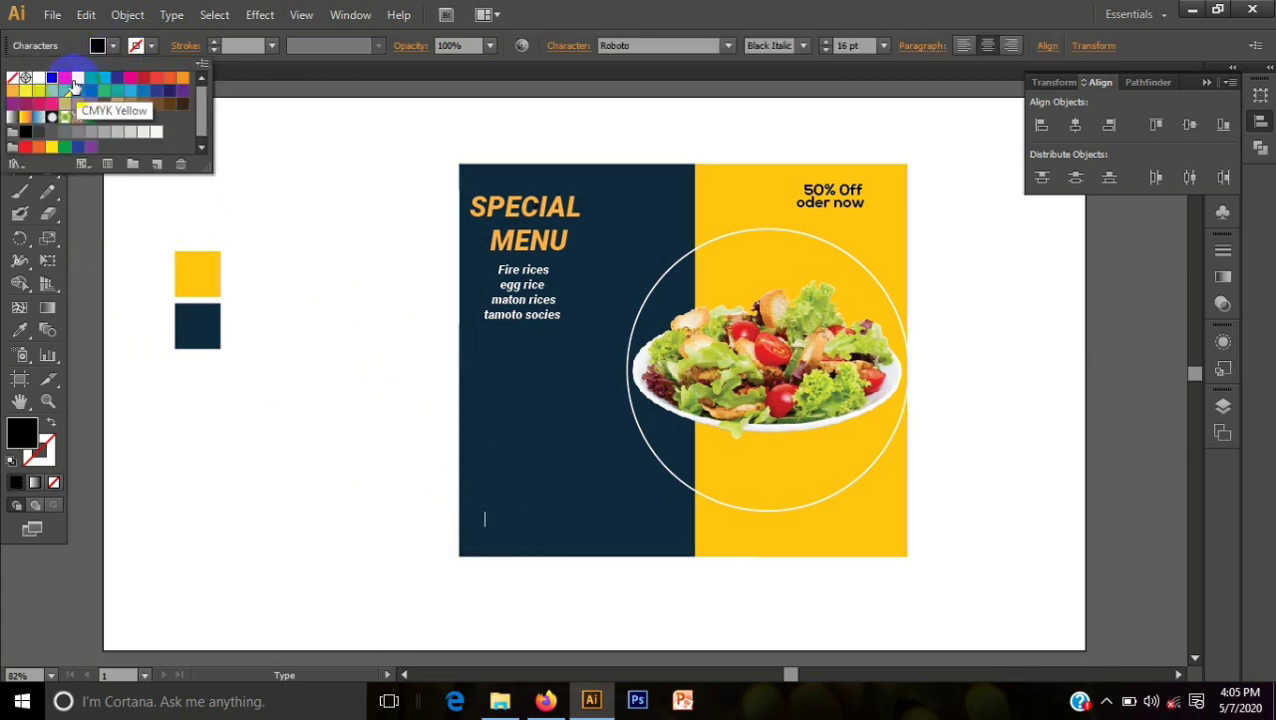
click(38, 78)
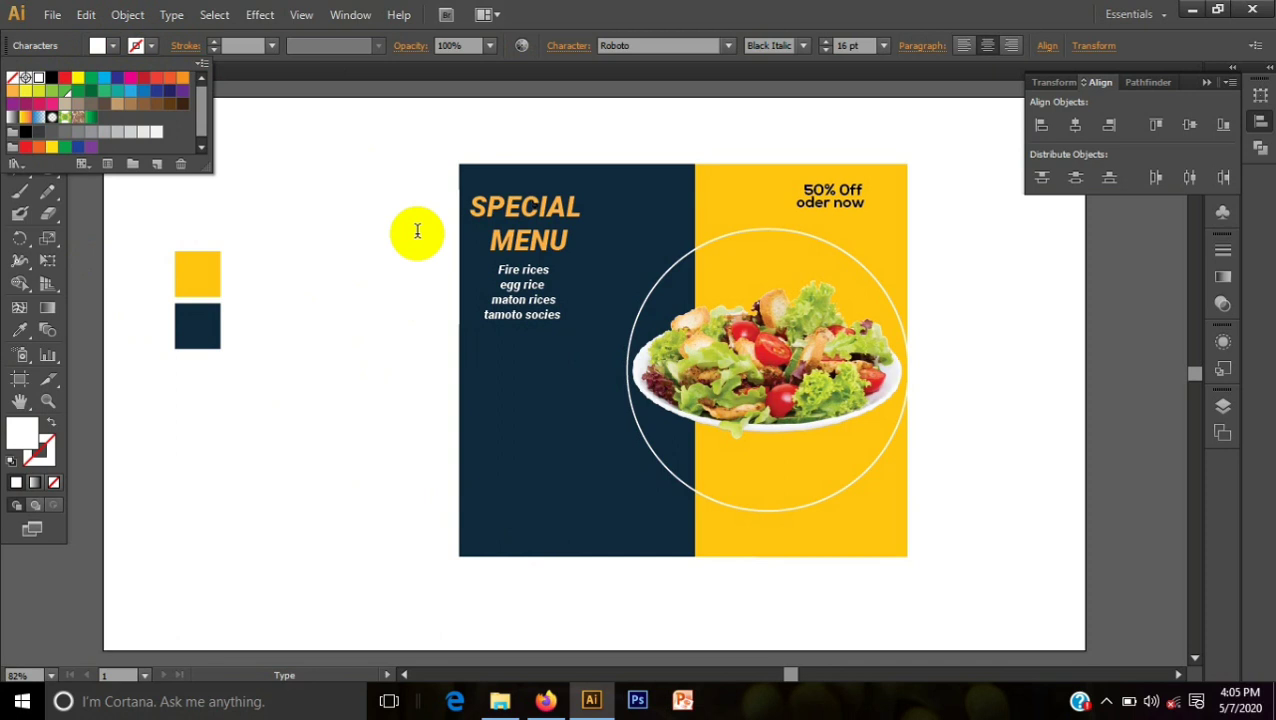
text(www y)
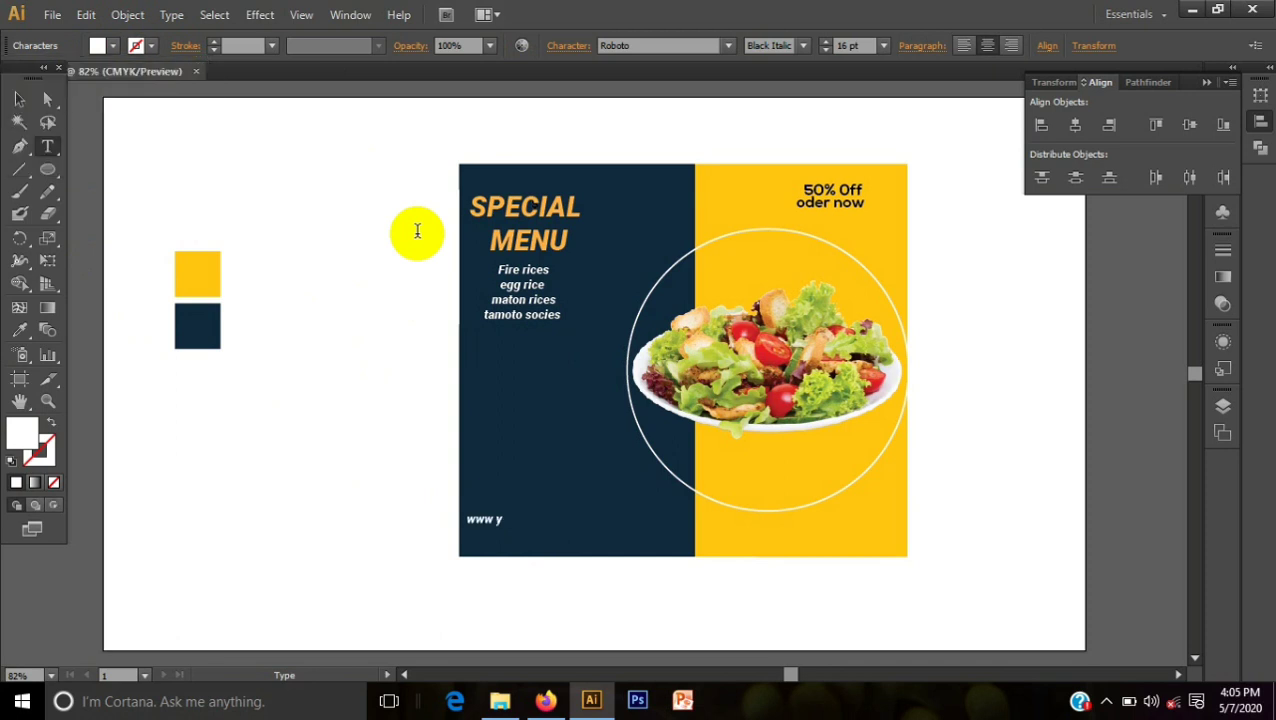
text(urwebsite.com)
Move the website text to the bottom centre of the navy panel.
click(19, 98)
click(444, 561)
drag(495, 521, 583, 542)
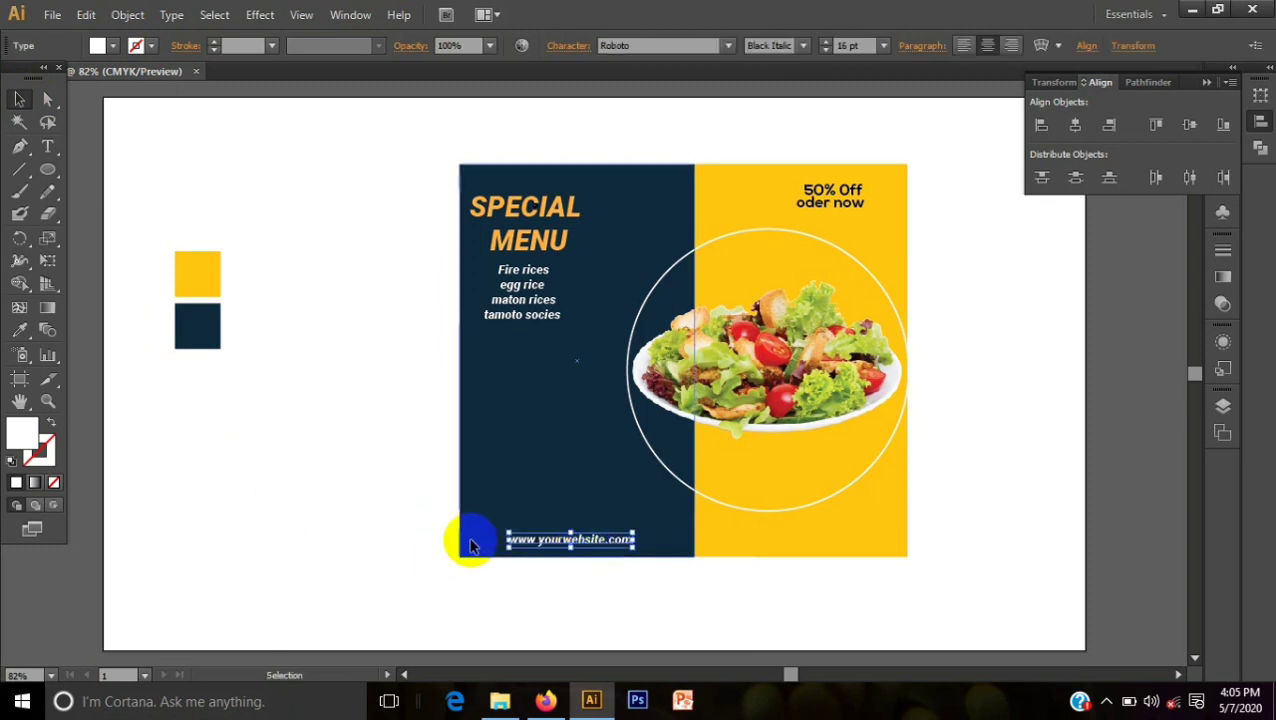
click(335, 522)
drag(49, 175, 115, 168)
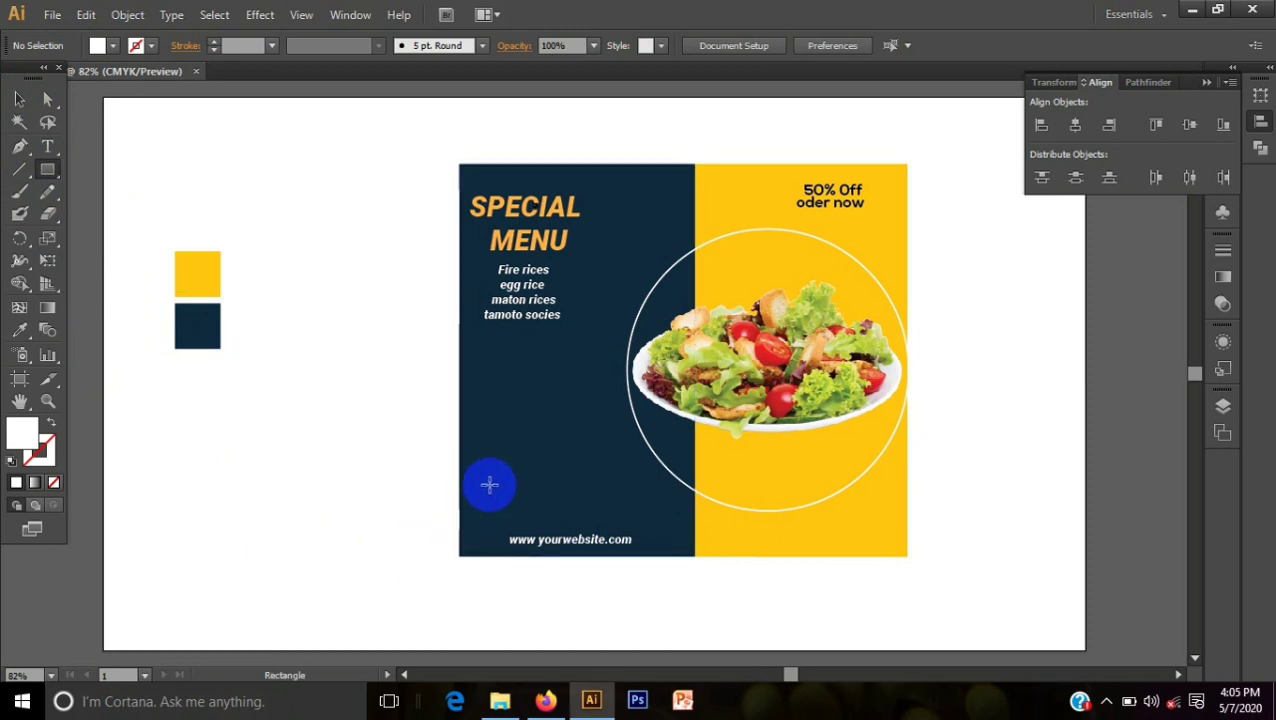
Draw a wide thin rectangle above the website text with no fill and a 5 pt orange outline.
mouse_move(486, 484)
mouse_down()
mouse_move(612, 517)
mouse_move(638, 517)
mouse_move(636, 503)
mouse_up()
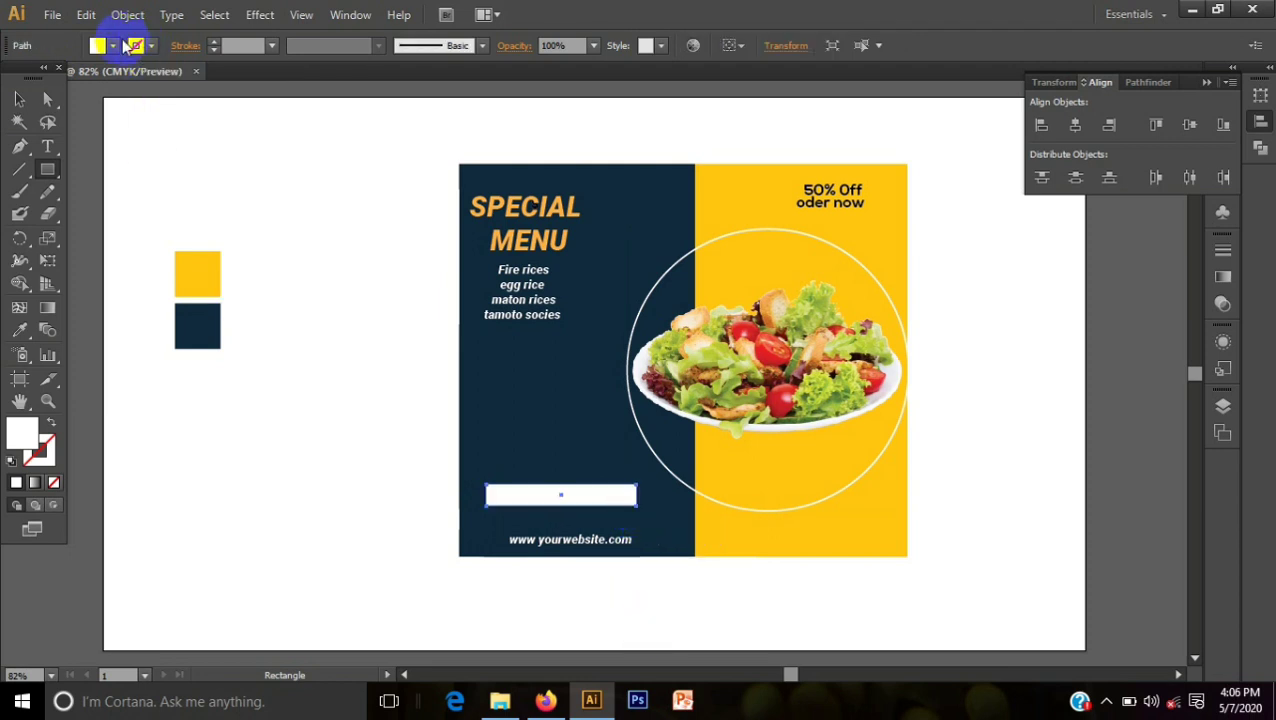
click(113, 45)
click(12, 77)
click(145, 49)
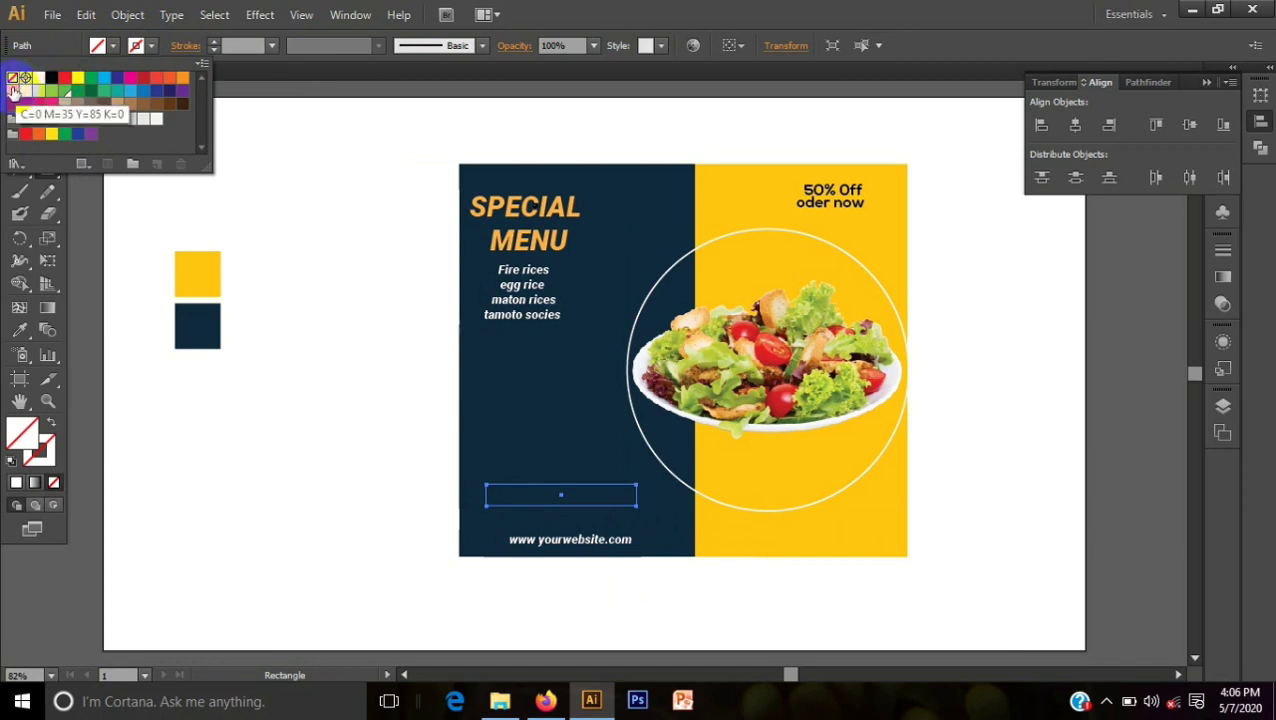
click(24, 105)
click(218, 47)
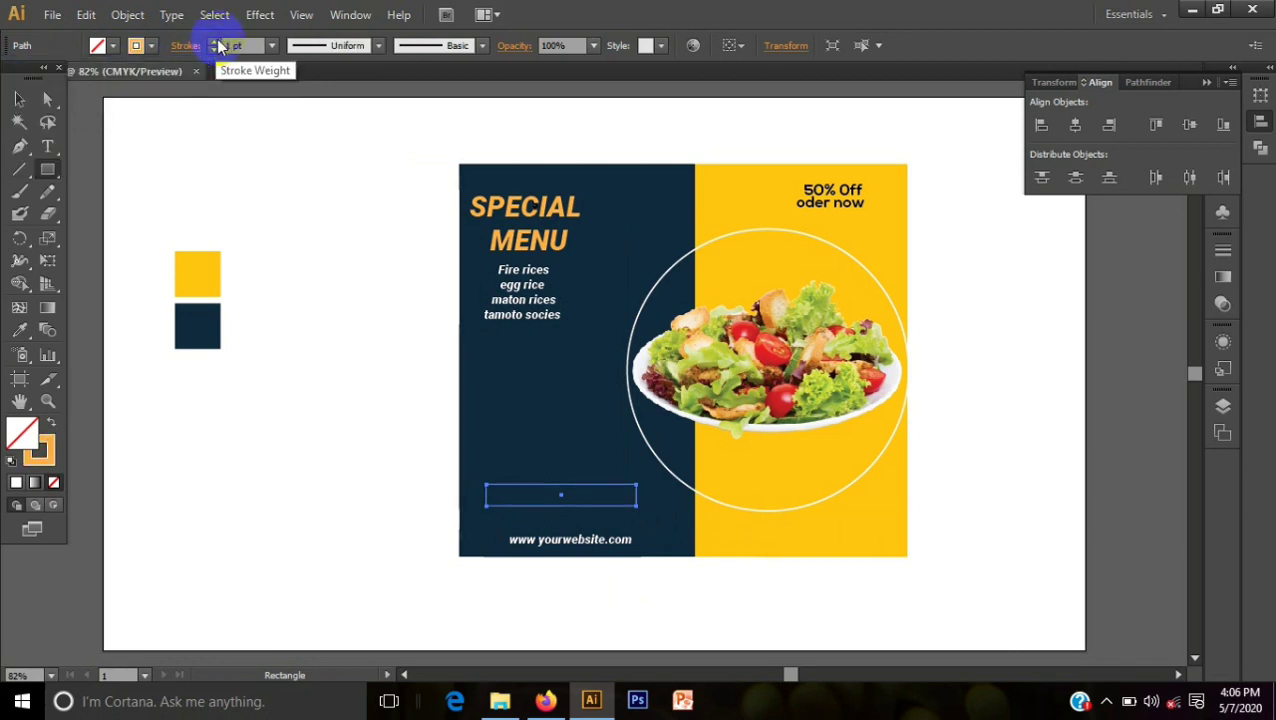
click(216, 49)
click(19, 99)
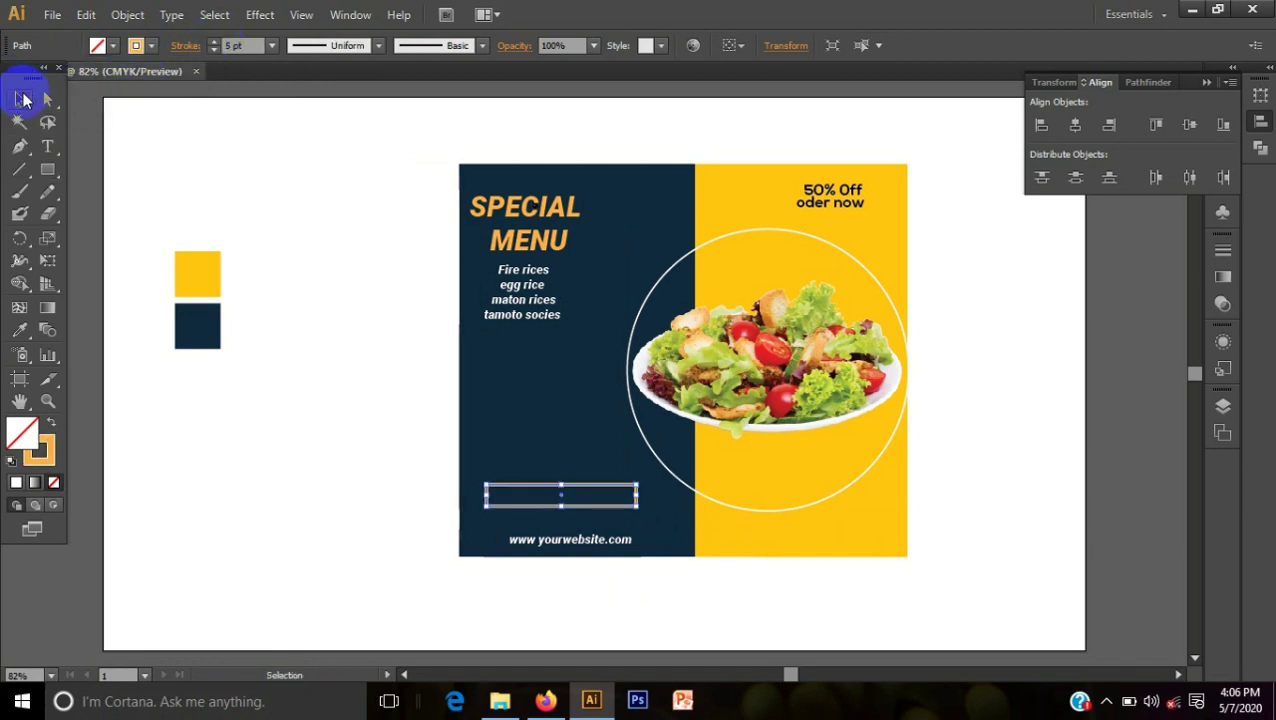
click(150, 400)
click(47, 146)
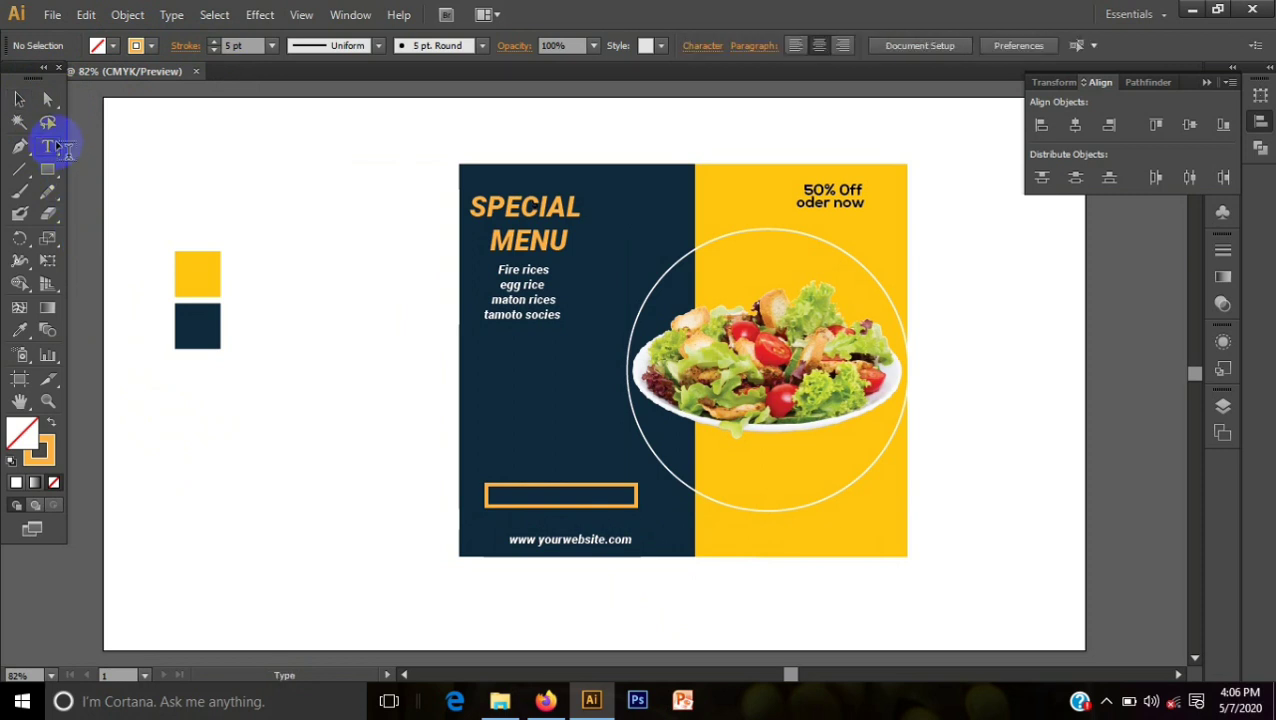
click(520, 492)
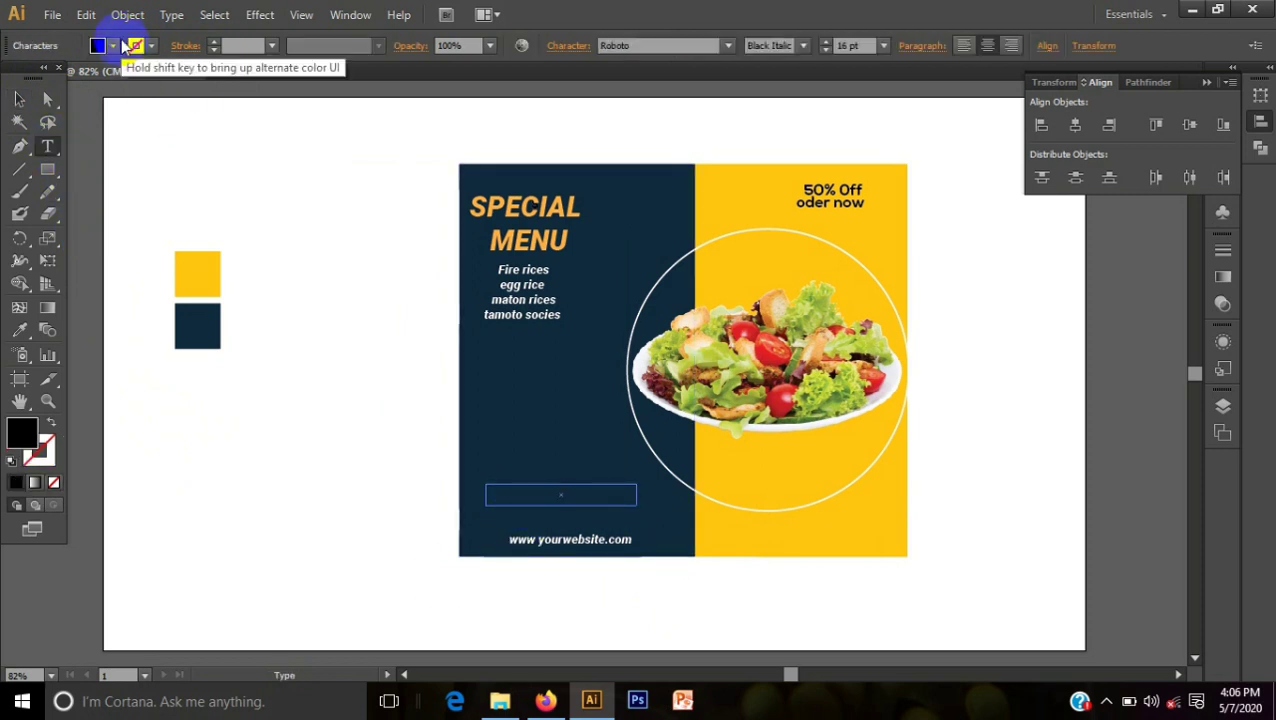
Type white 18 pt 'oder now' text inside the rectangle.
click(113, 46)
click(36, 82)
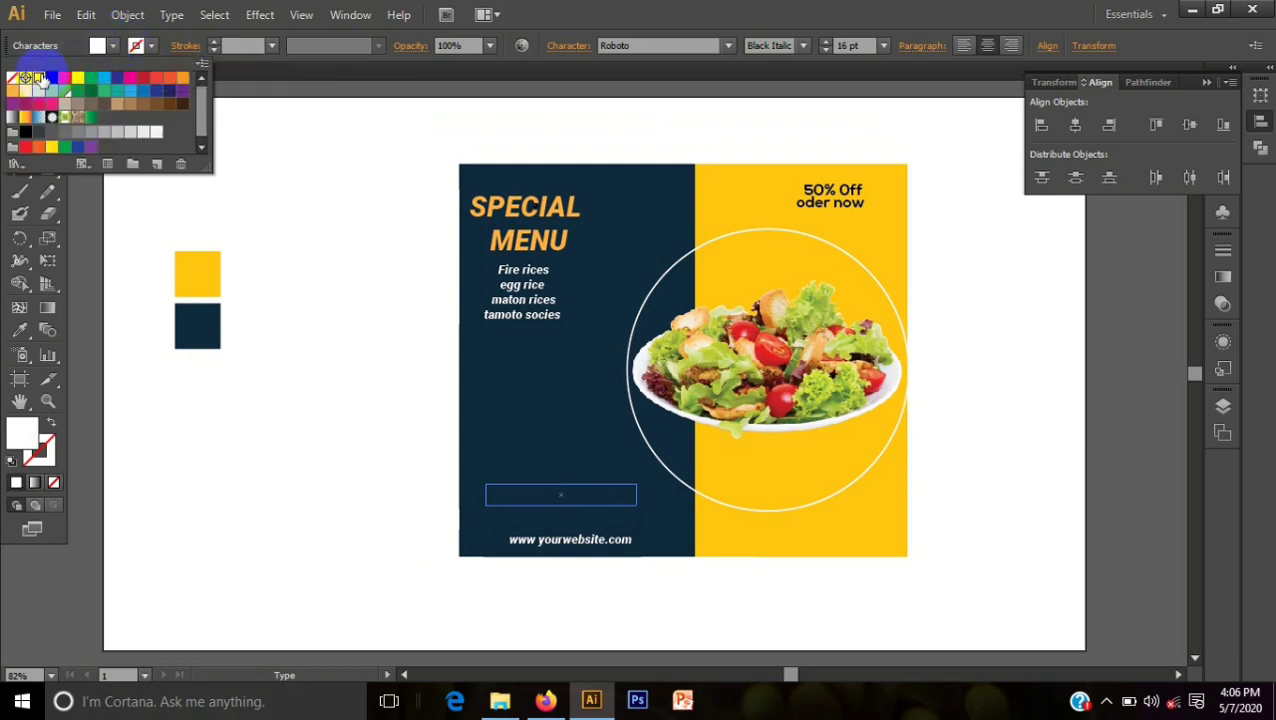
click(824, 45)
text(oder no)
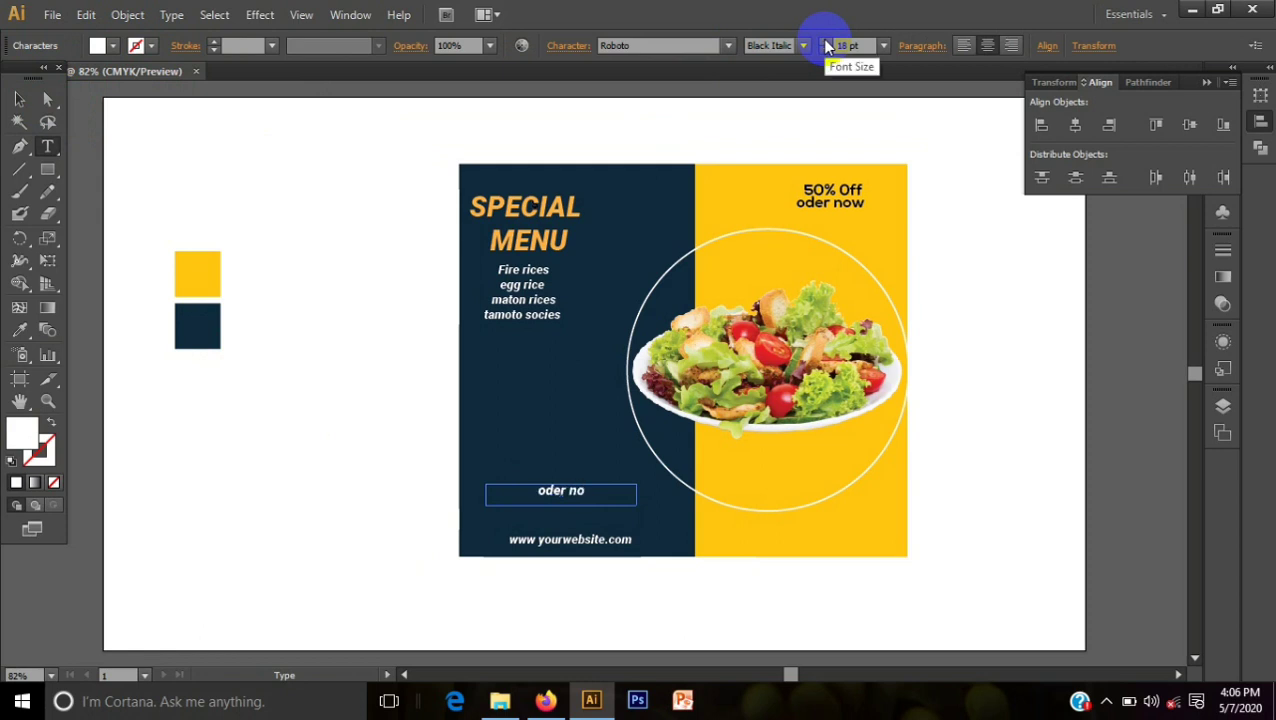
text(w)
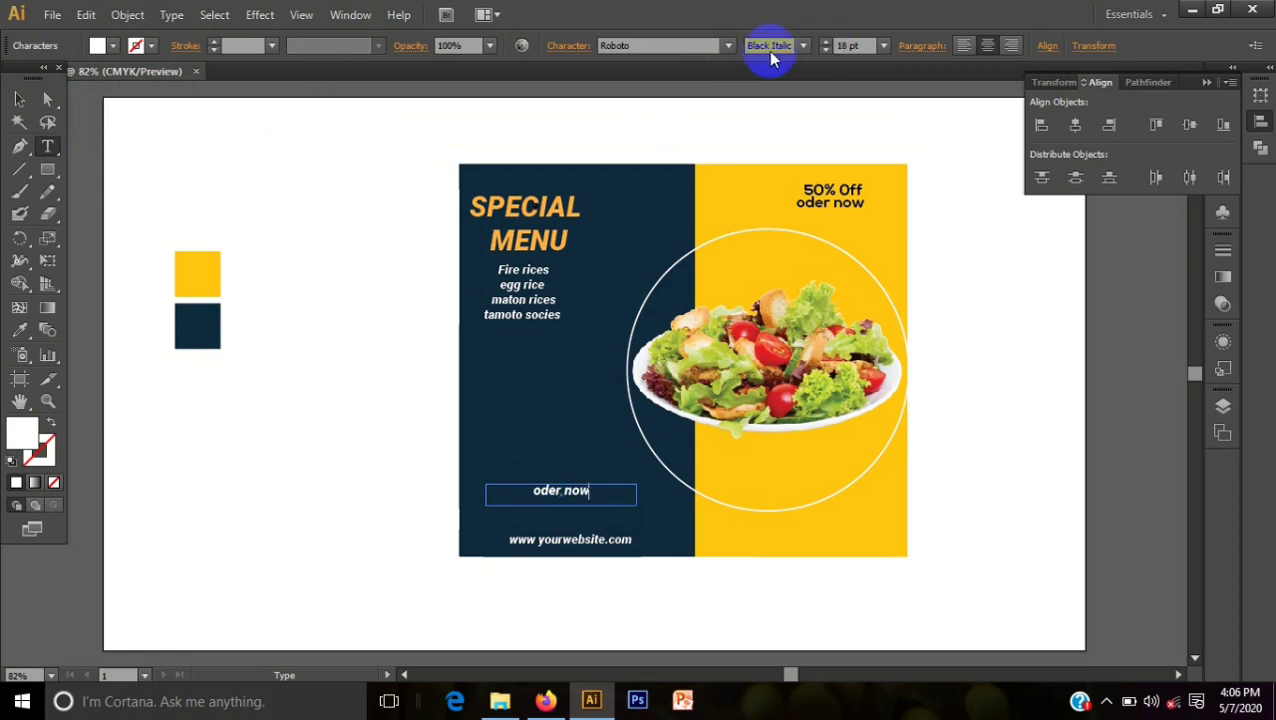
click(17, 100)
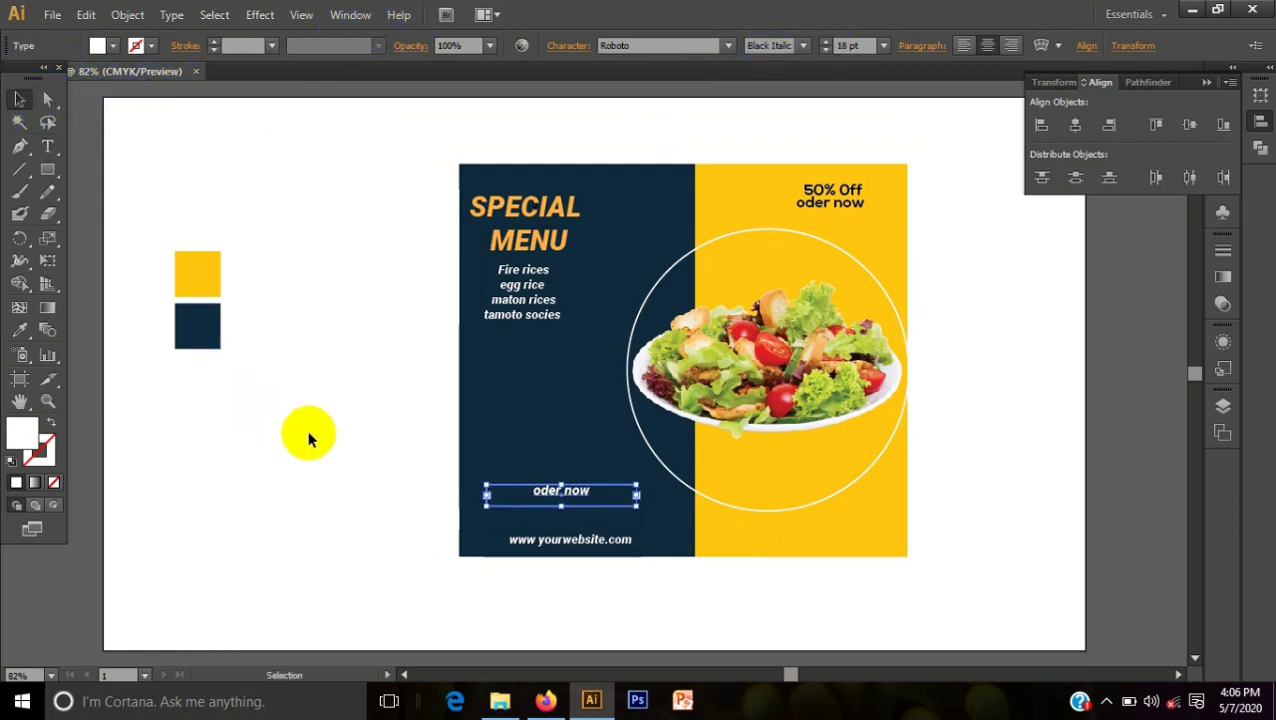
Try removing the 'oder now' fill and adding an outline, then remove the outline again.
click(470, 484)
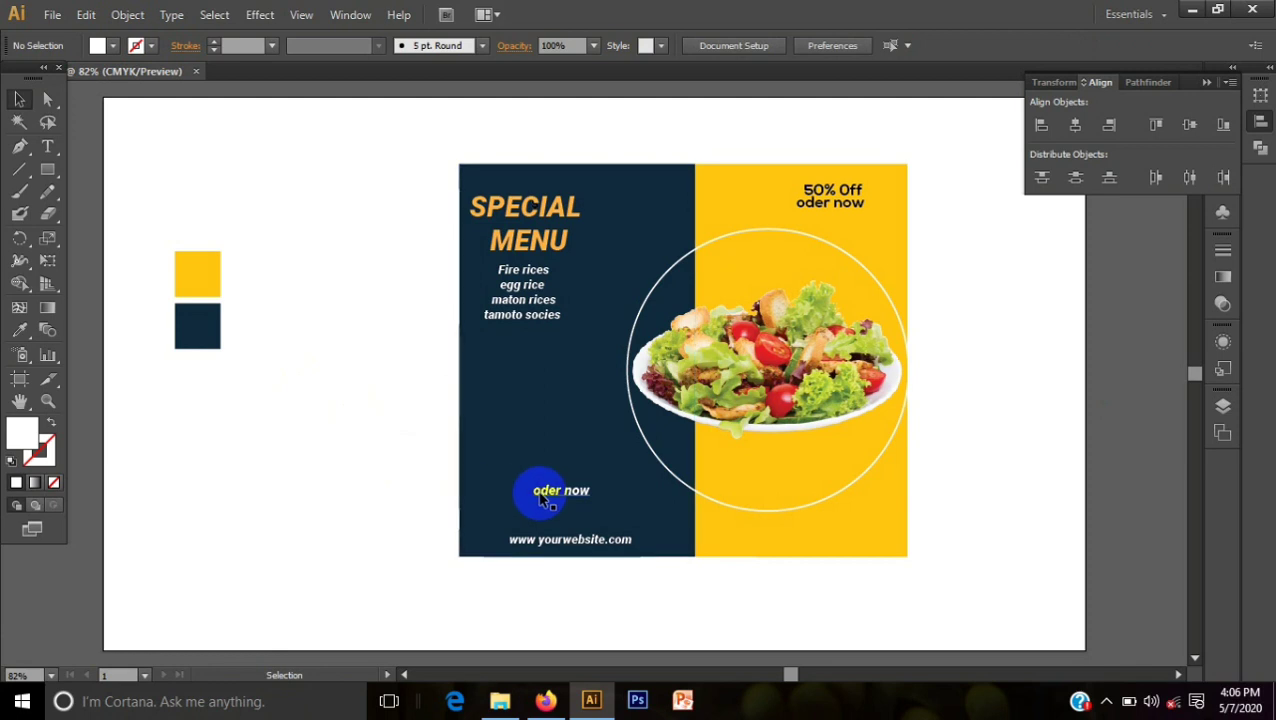
click(487, 492)
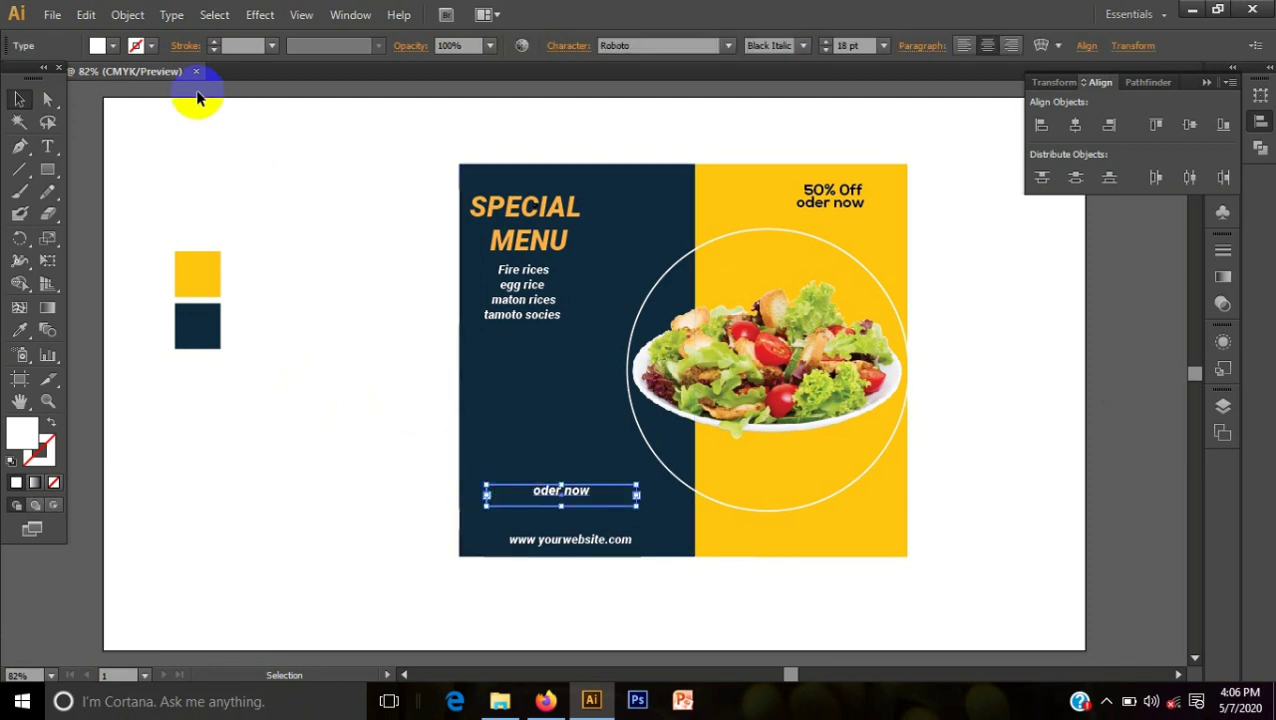
click(113, 45)
click(12, 77)
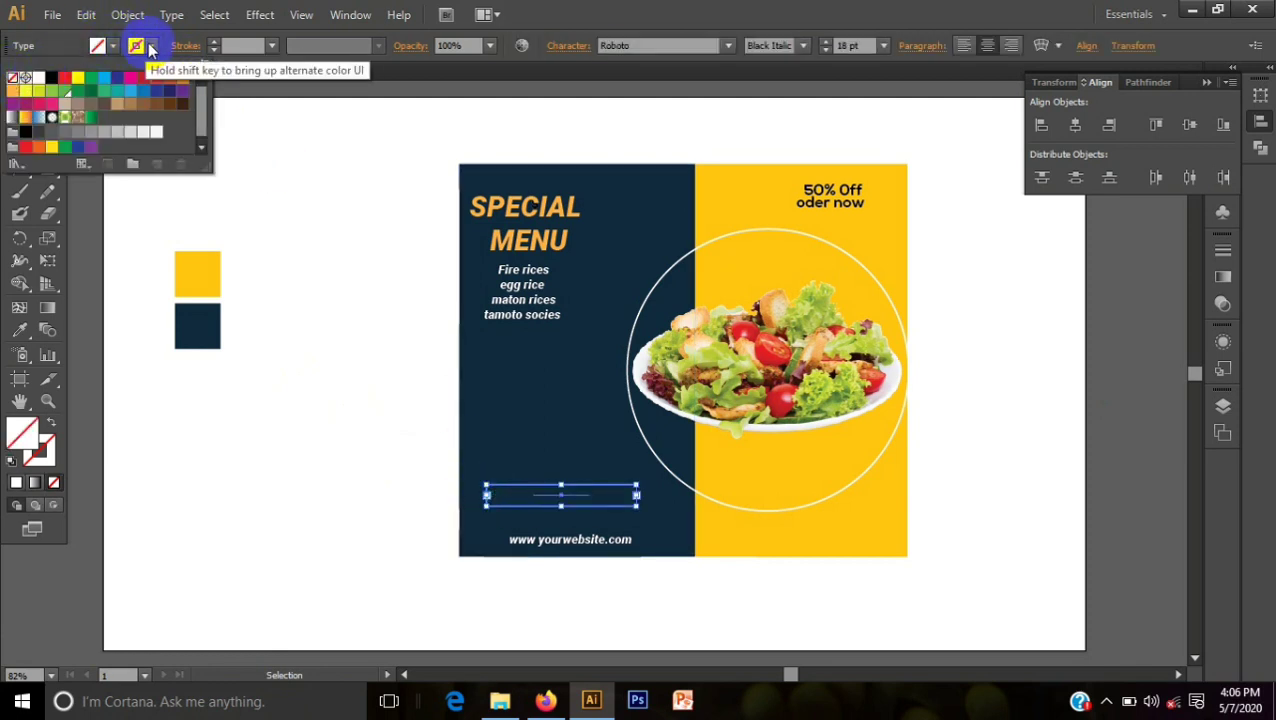
click(150, 45)
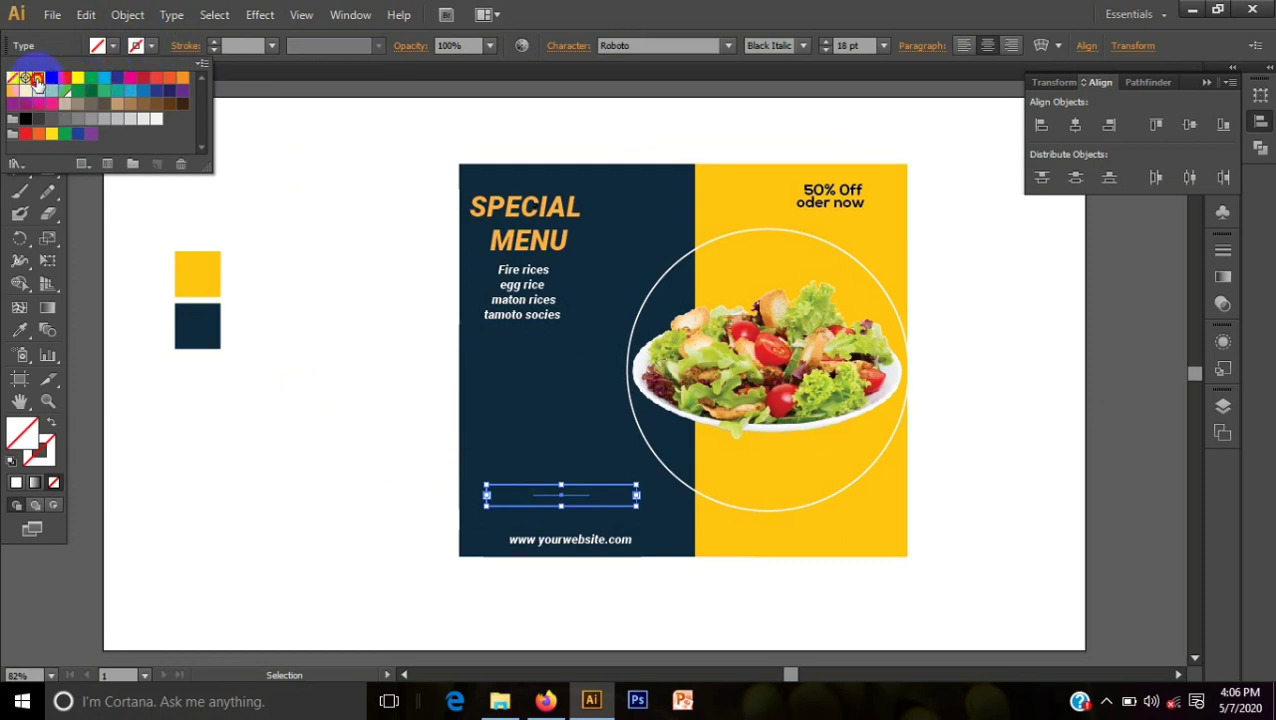
click(36, 79)
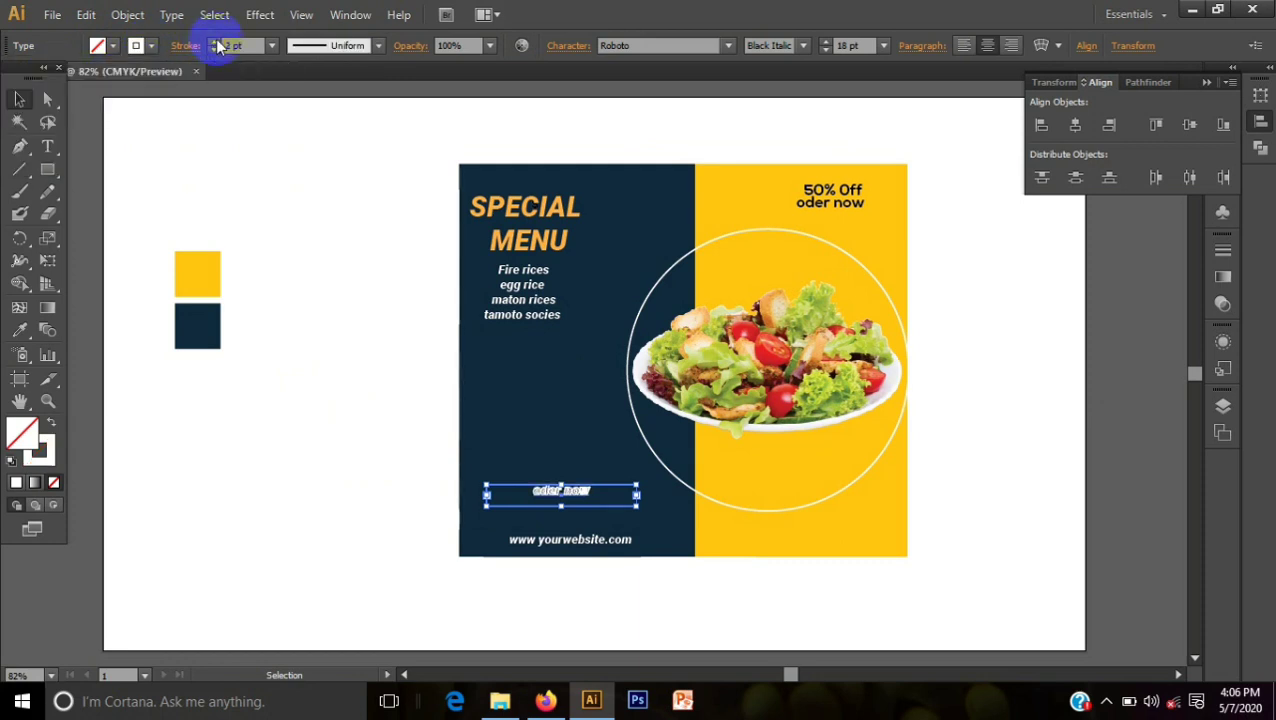
click(218, 48)
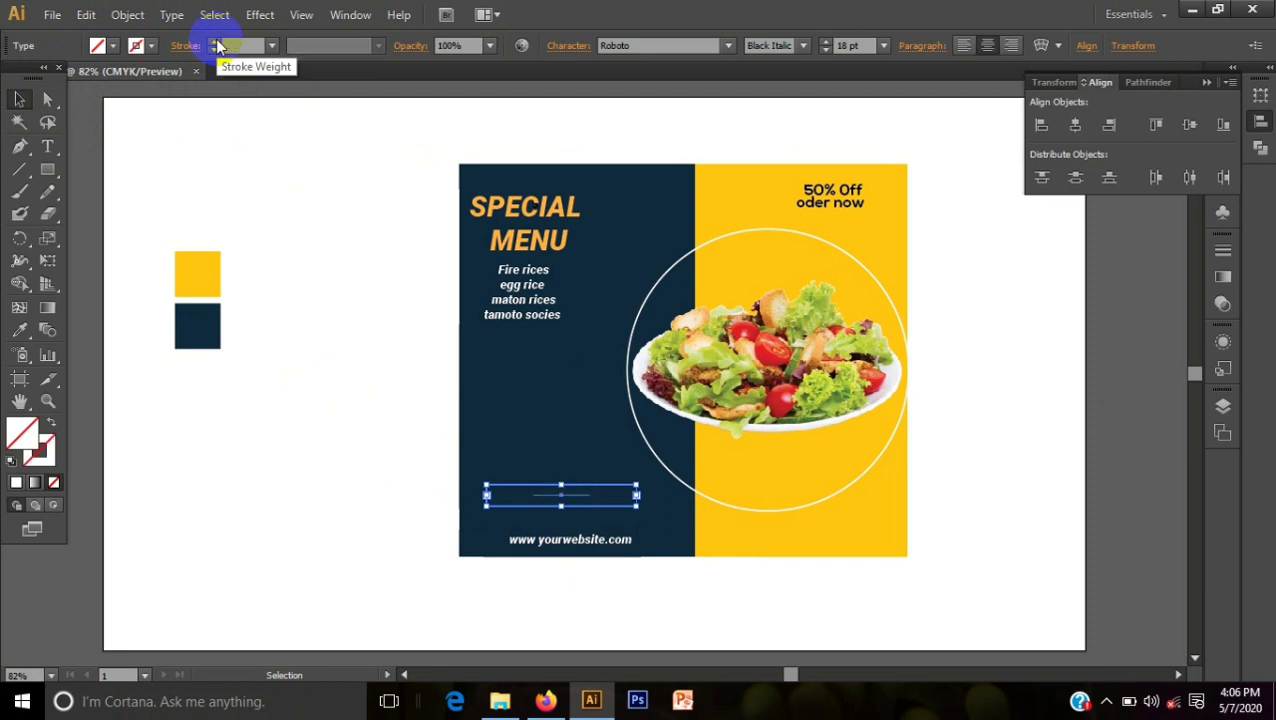
click(22, 100)
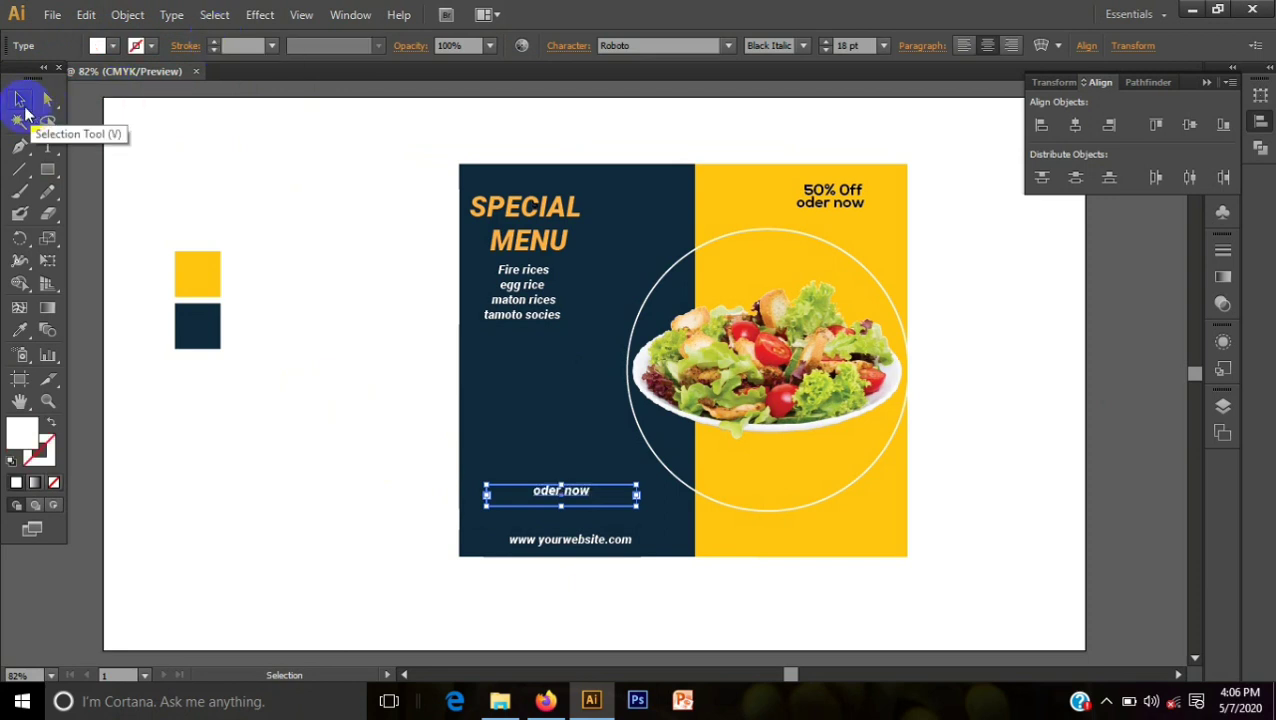
click(336, 356)
click(508, 500)
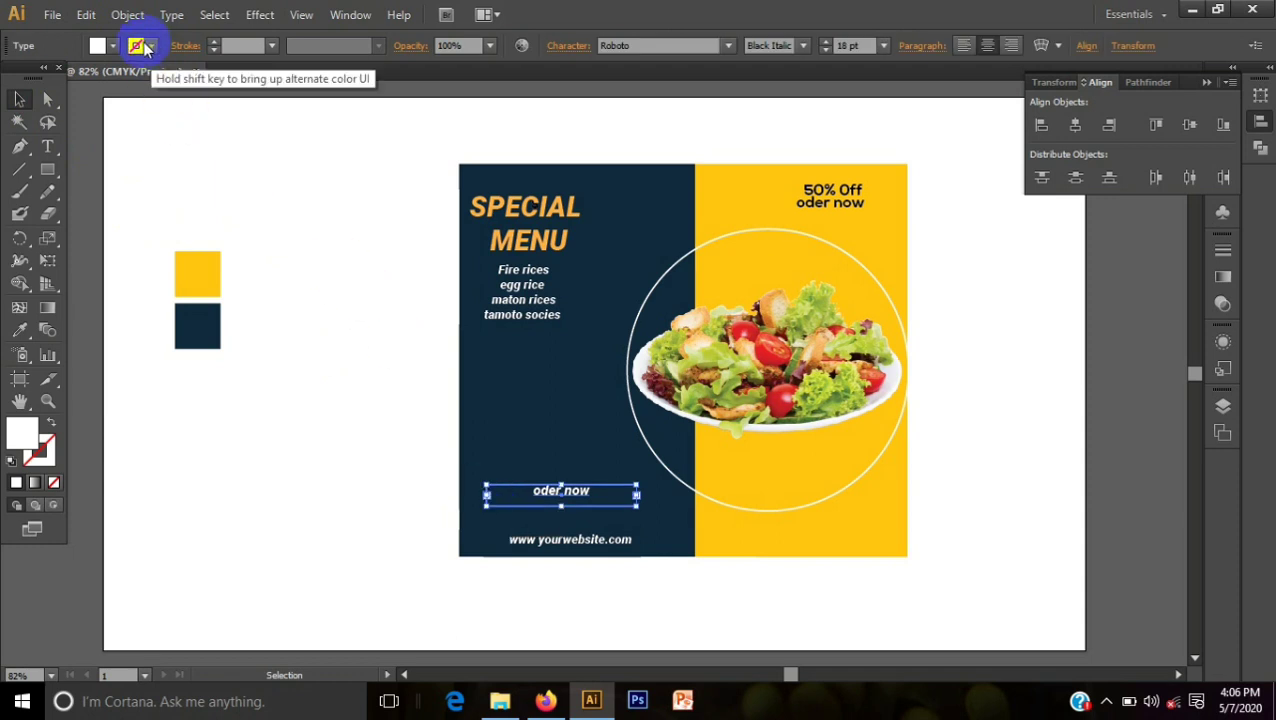
click(100, 45)
Make the 'oder now' text white again, undoing an accidental upward move.
click(38, 77)
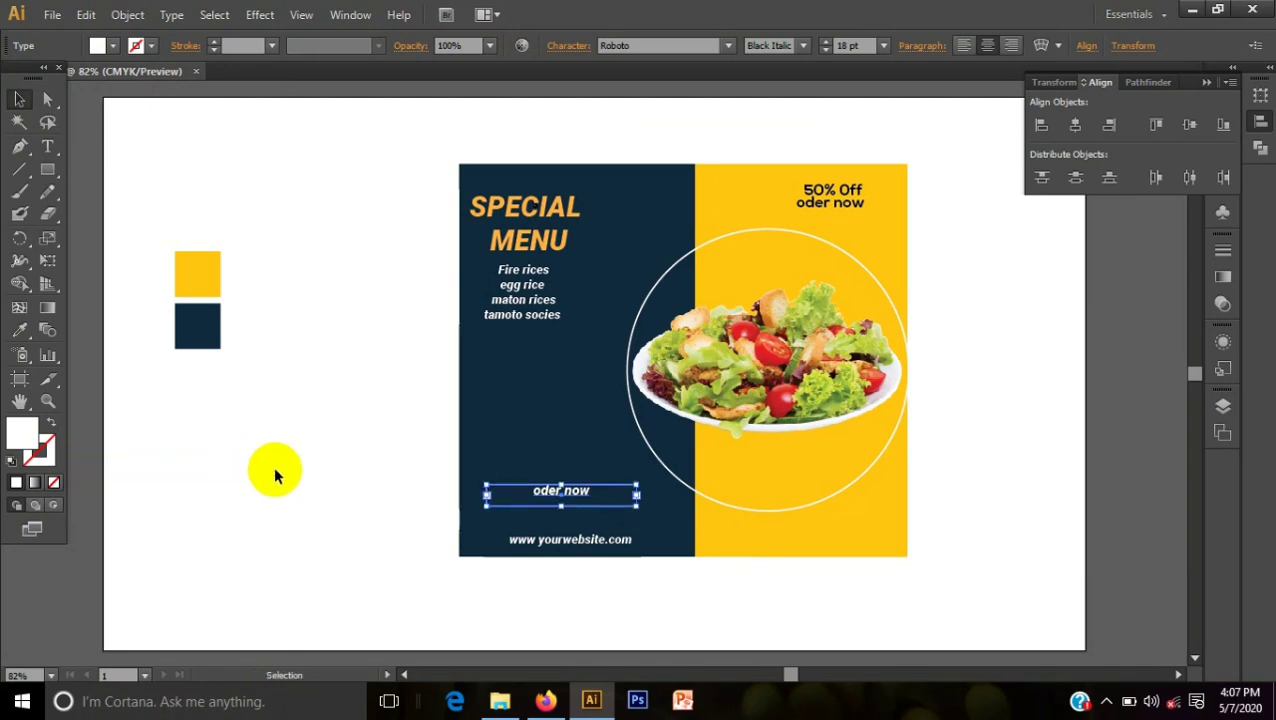
click(277, 476)
click(491, 506)
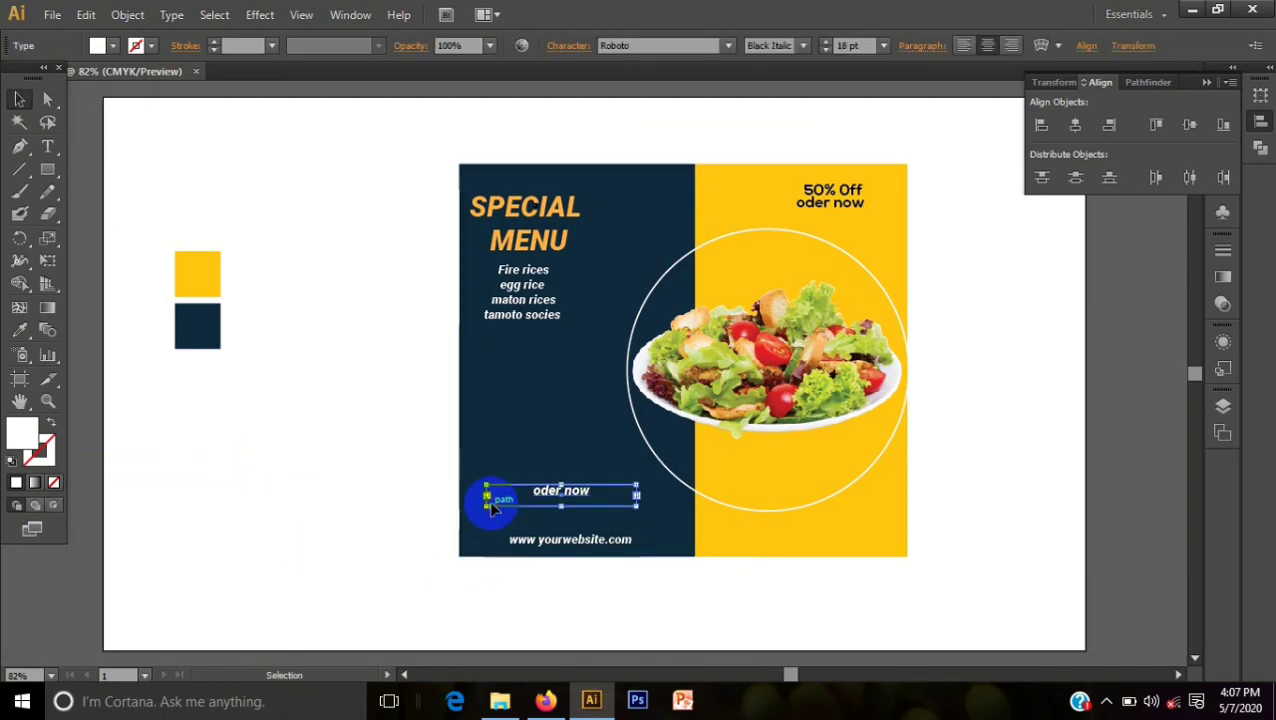
drag(491, 506, 482, 433)
right_click(482, 433)
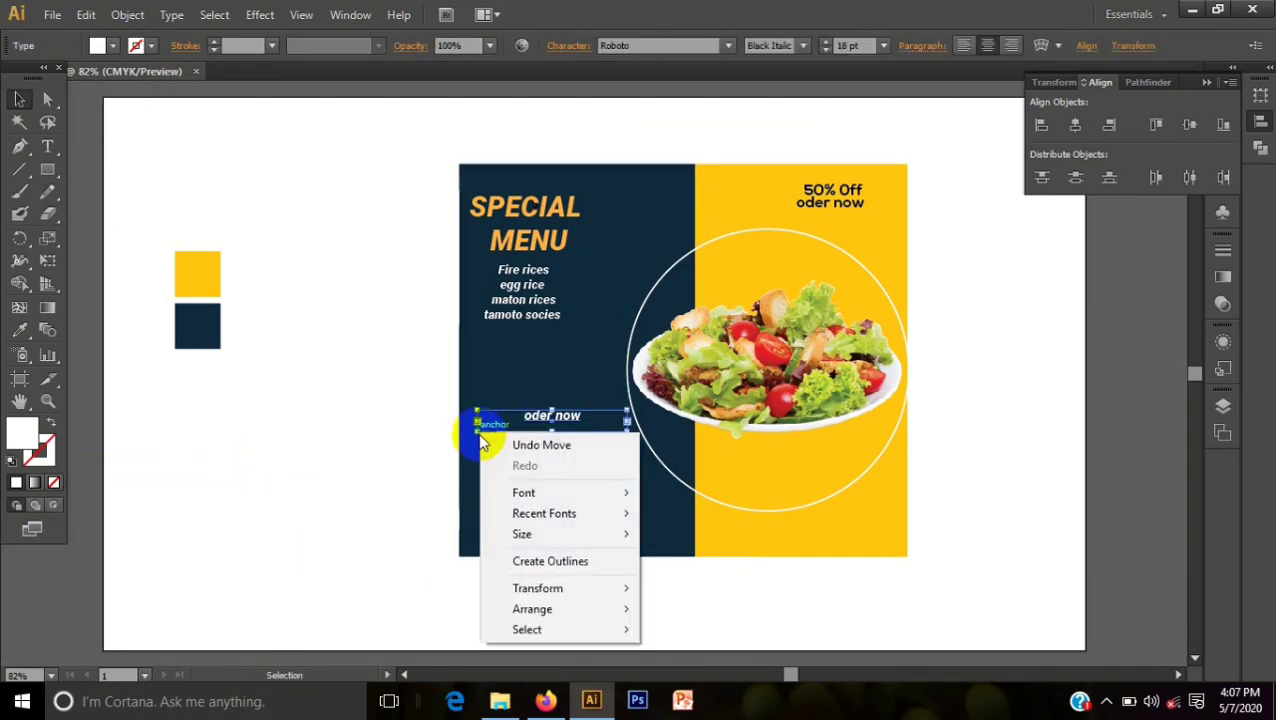
click(510, 450)
click(384, 484)
Nudge the 'oder now' text down to sit just above the website line.
click(561, 490)
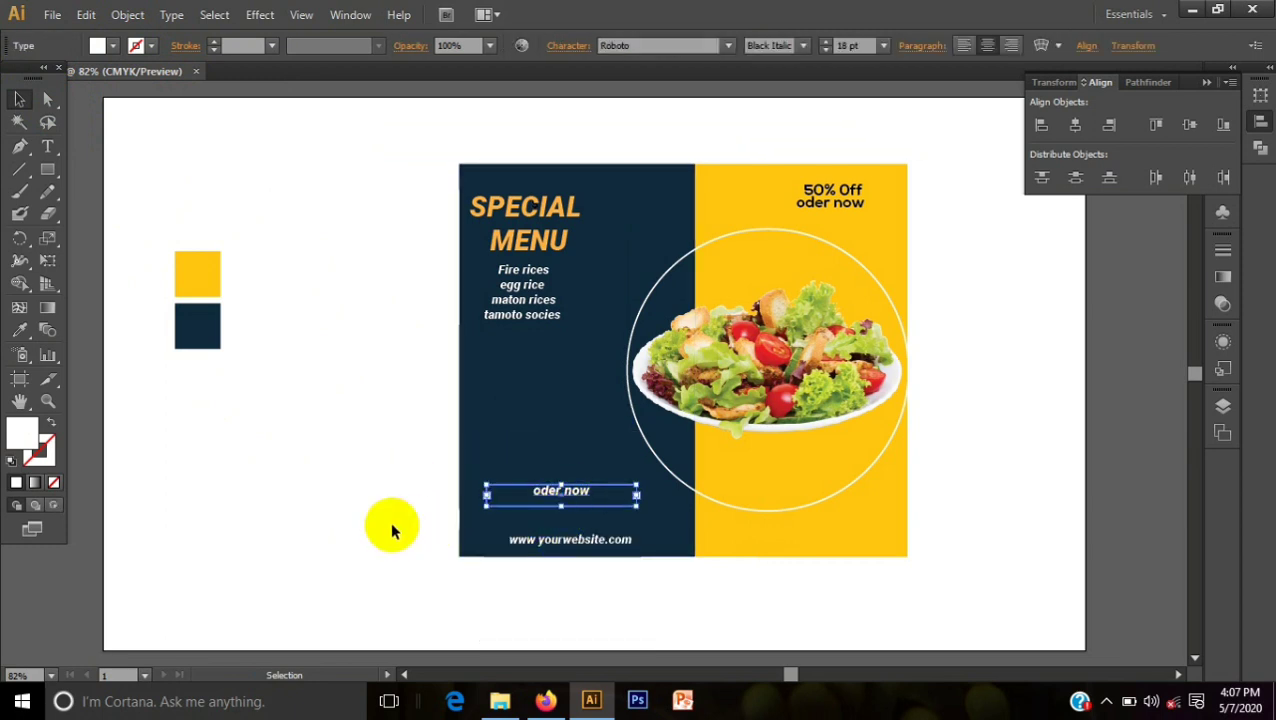
click(500, 523)
click(555, 492)
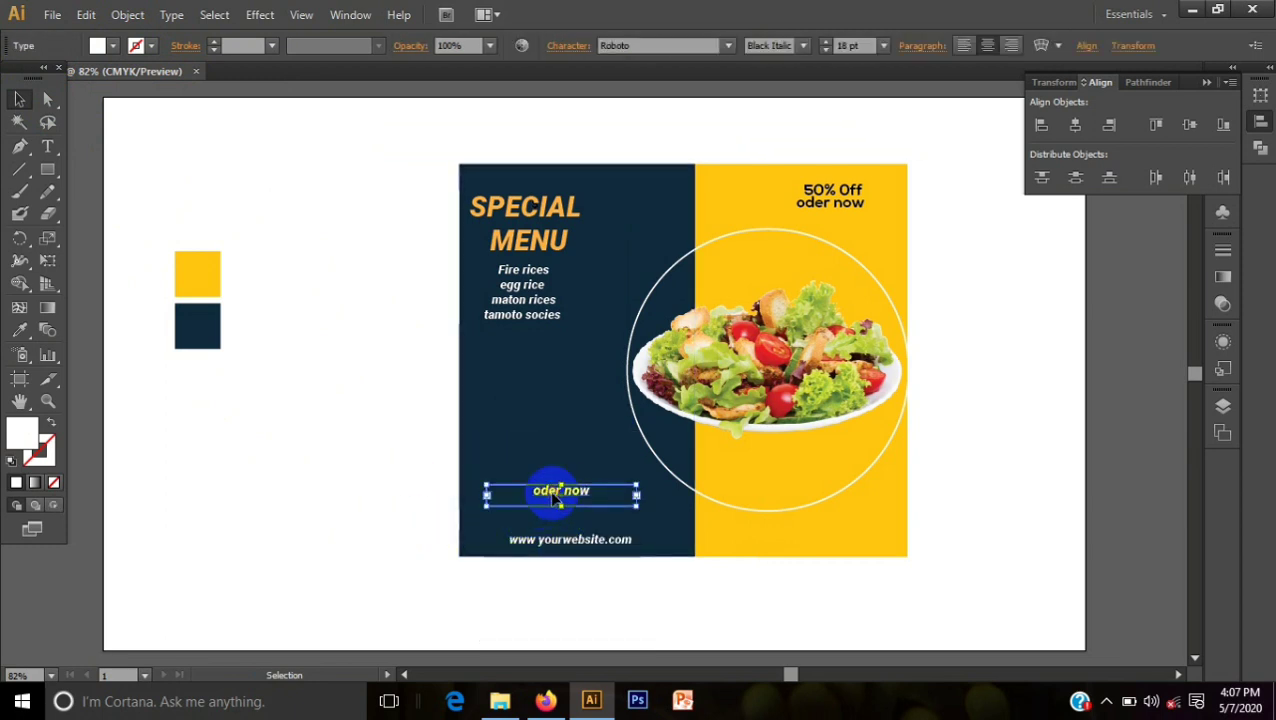
key(shift+Down)
key(shift+Down)
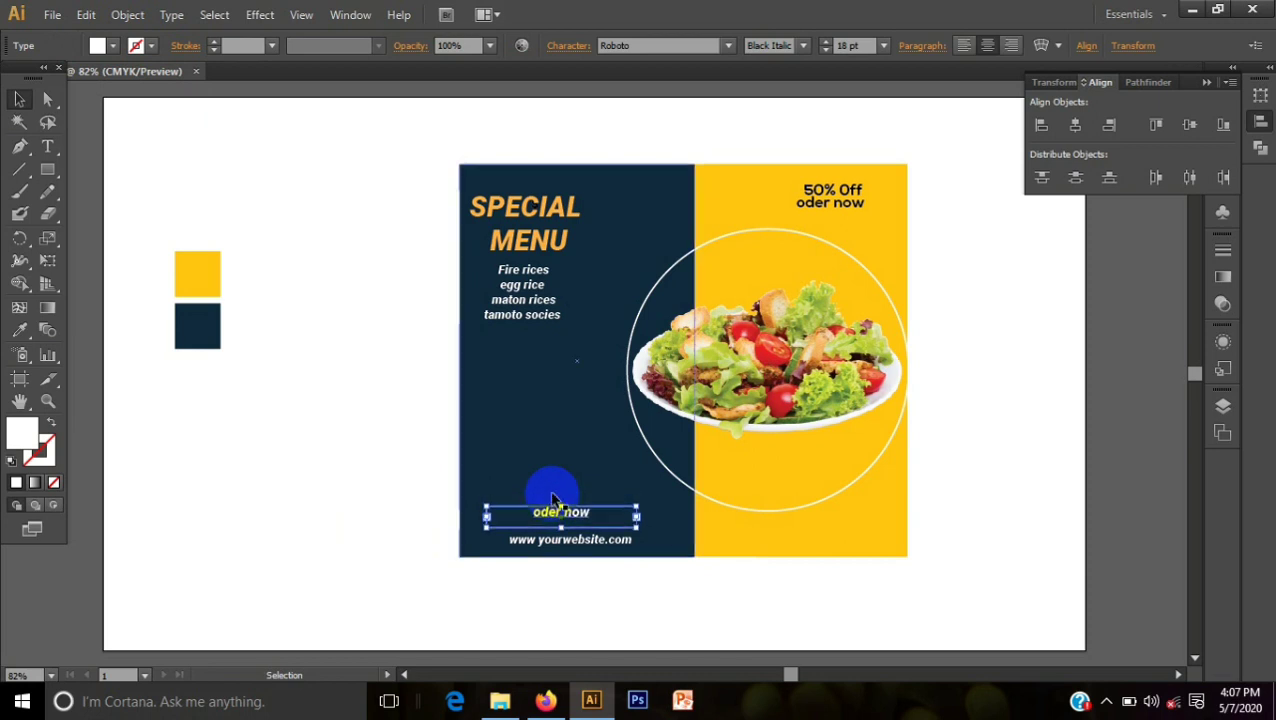
click(303, 558)
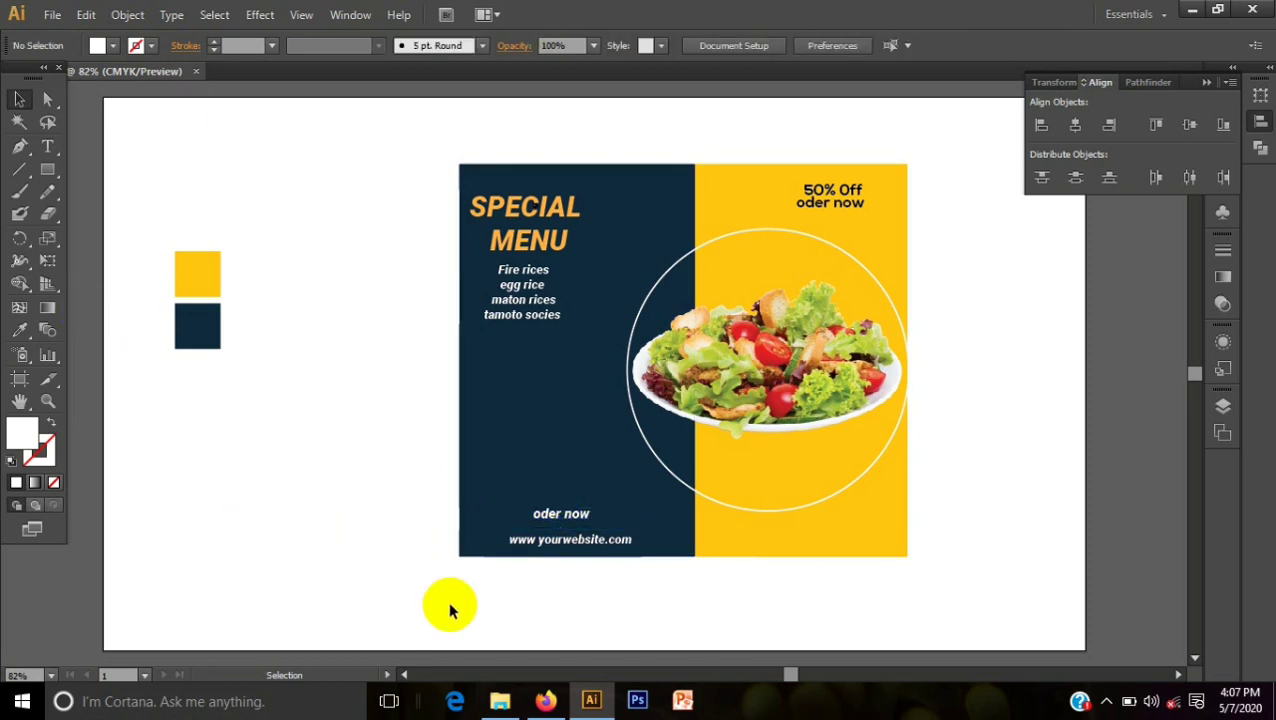